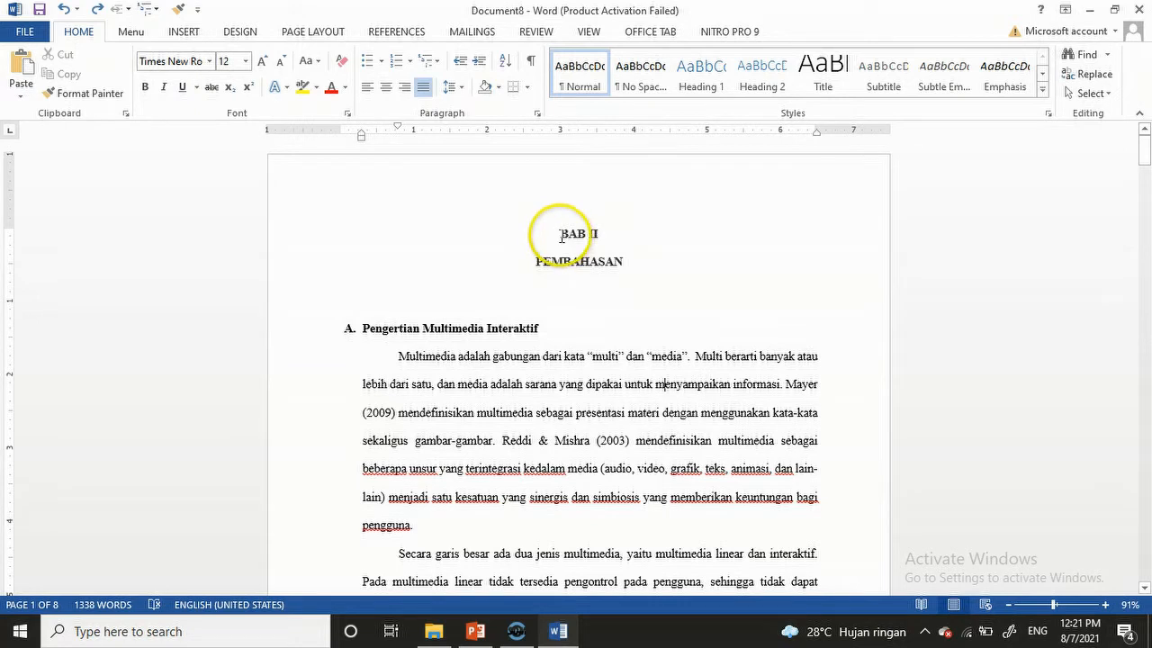
Apply the Heading 1 style to the chapter title lines "BAB II" and "PEMBAHASAN".
{"action": "left_click", "coordinate": [564, 234]}
{"action": "left_click_drag", "start_coordinate": [625, 244], "coordinate": [630, 268]}
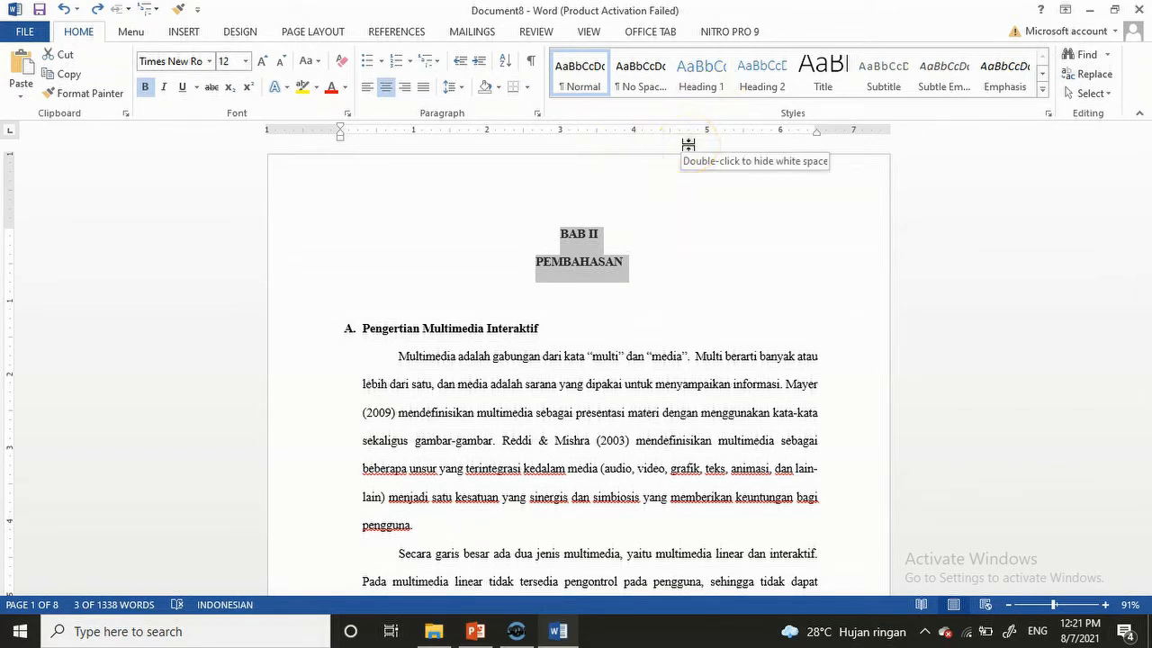
{"action": "left_click", "coordinate": [701, 87]}
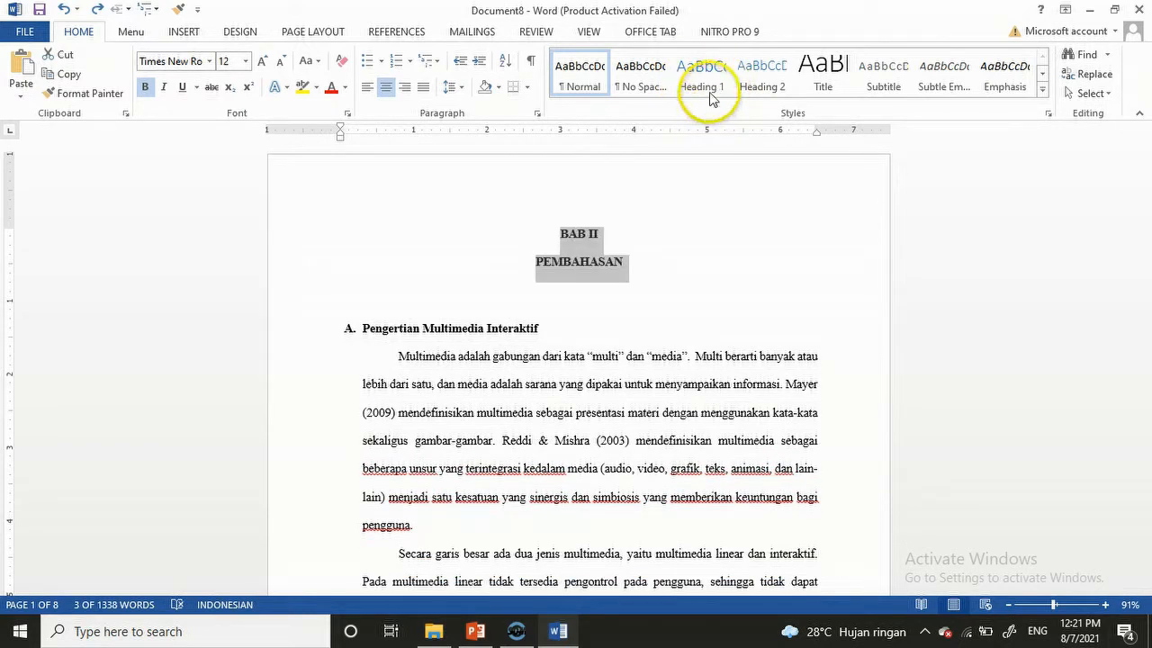
{"action": "left_click", "coordinate": [711, 94]}
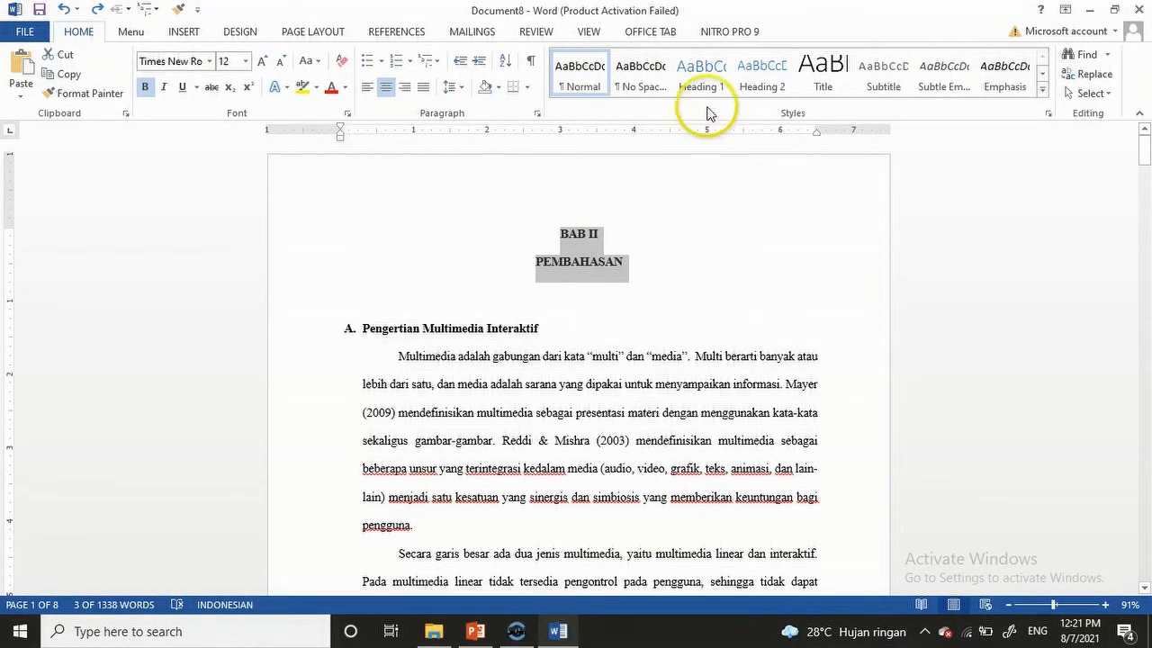
{"action": "left_click", "coordinate": [707, 83]}
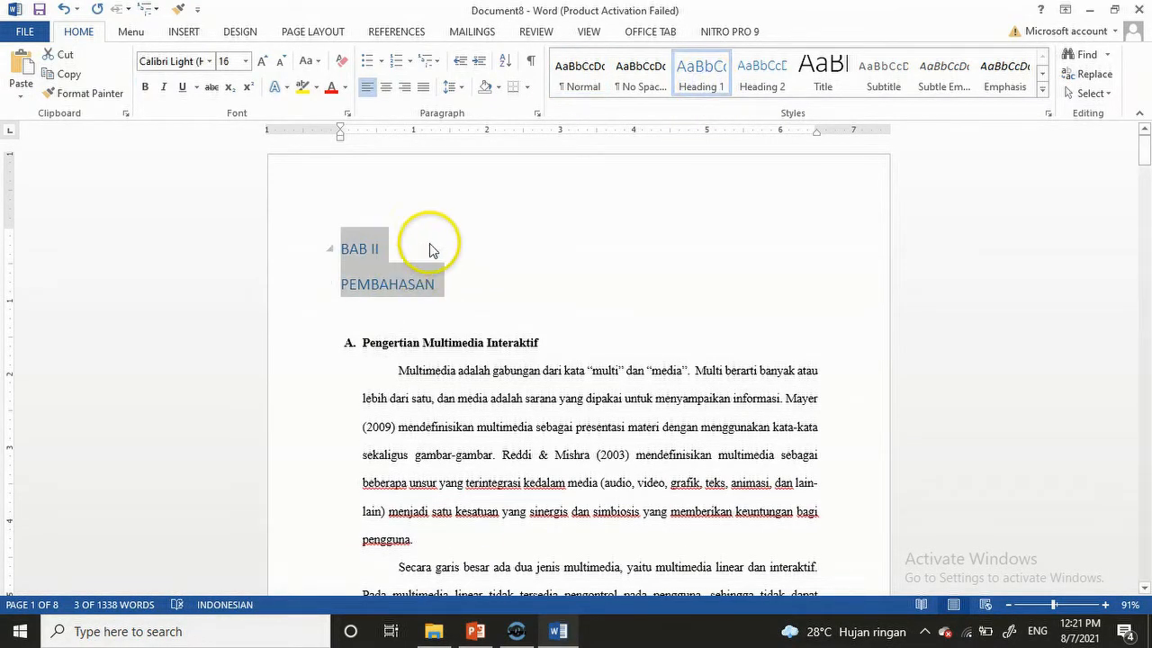
{"action": "left_click", "coordinate": [486, 246]}
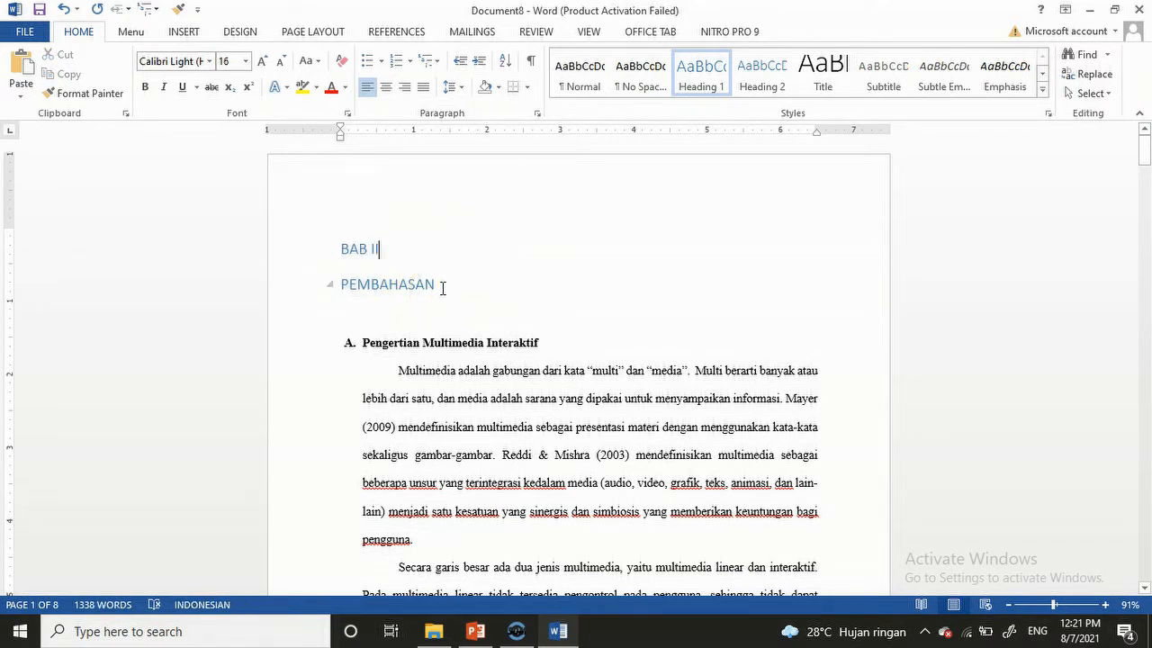
Modify the Heading 1 style to use automatic font color, Times New Roman, 12 pt and centered alignment.
{"action": "left_click", "coordinate": [343, 249]}
{"action": "left_click_drag", "start_coordinate": [341, 249], "coordinate": [455, 276]}
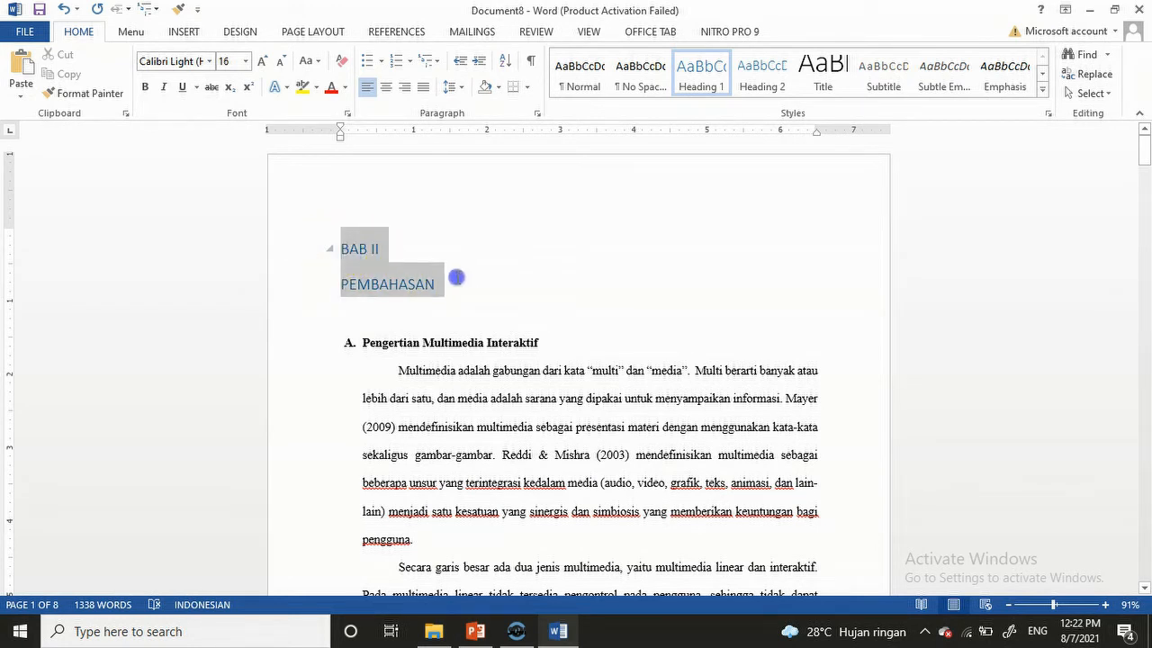
{"action": "right_click", "coordinate": [710, 85]}
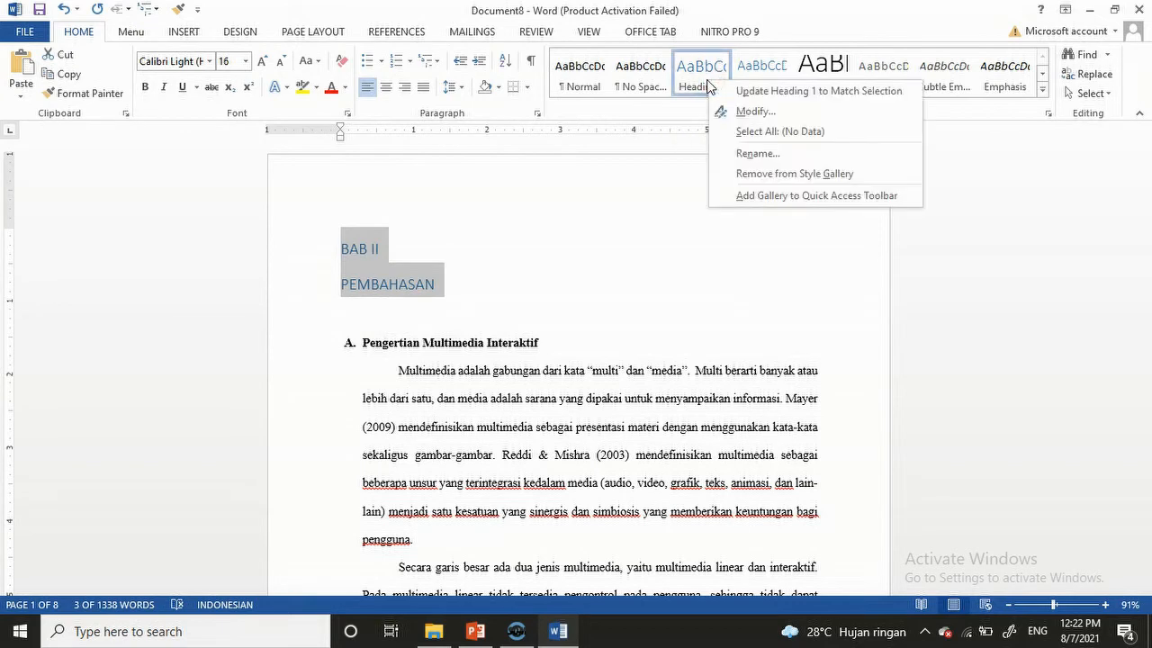
{"action": "left_click", "coordinate": [759, 111]}
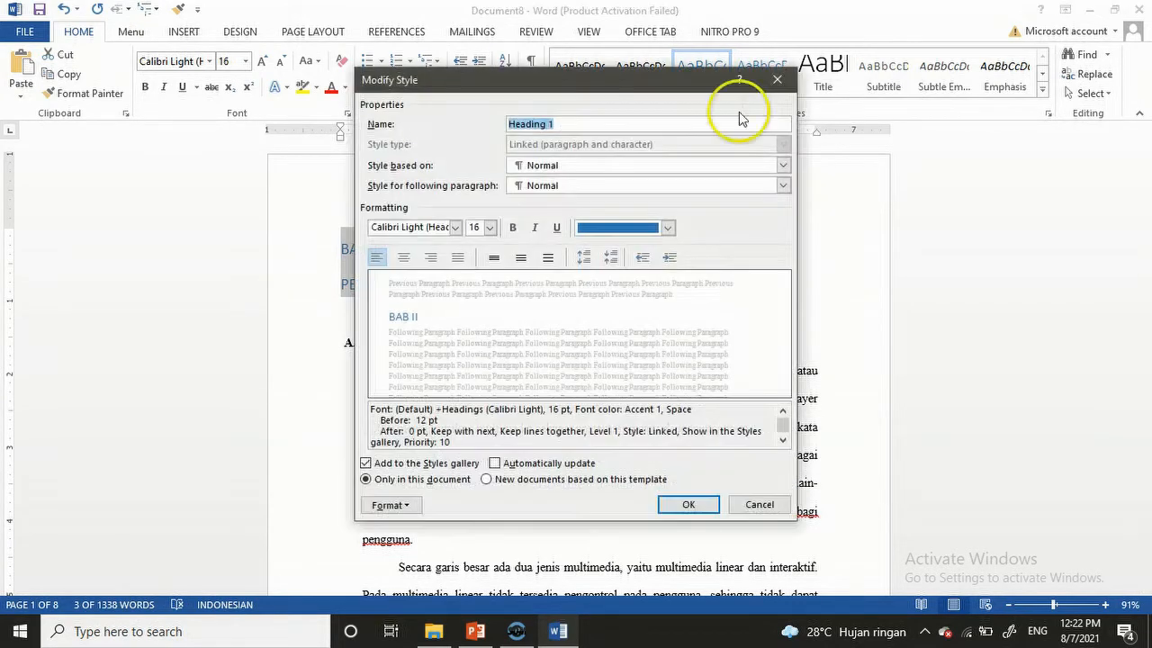
{"action": "left_click", "coordinate": [668, 228]}
{"action": "left_click", "coordinate": [602, 250]}
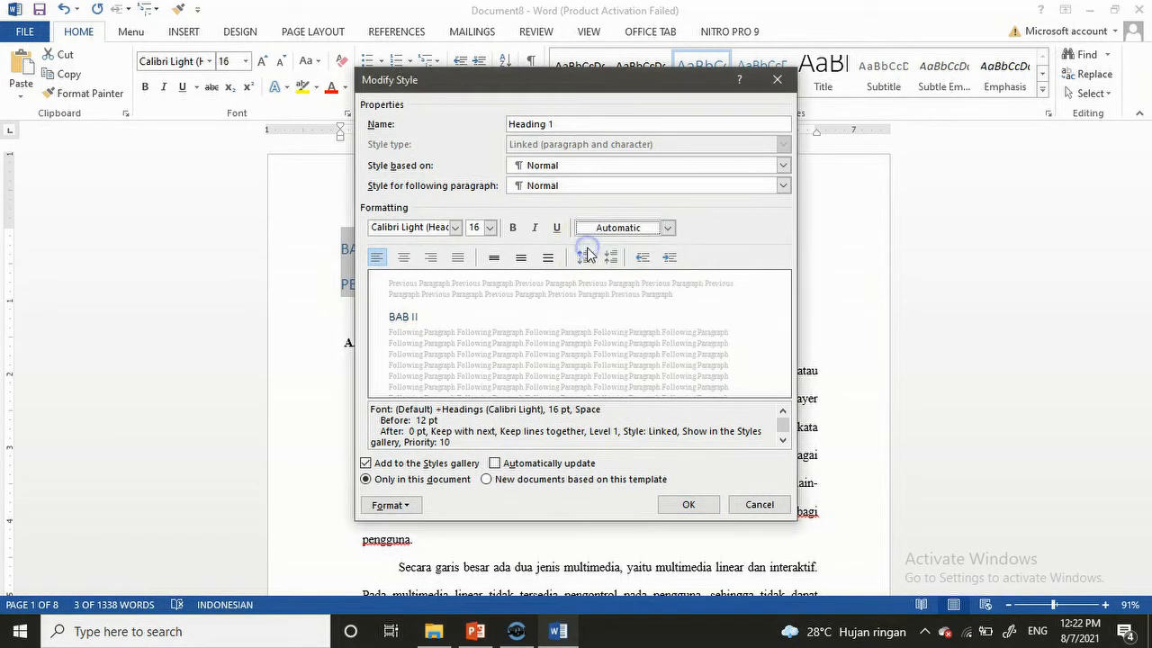
{"action": "left_click", "coordinate": [457, 228]}
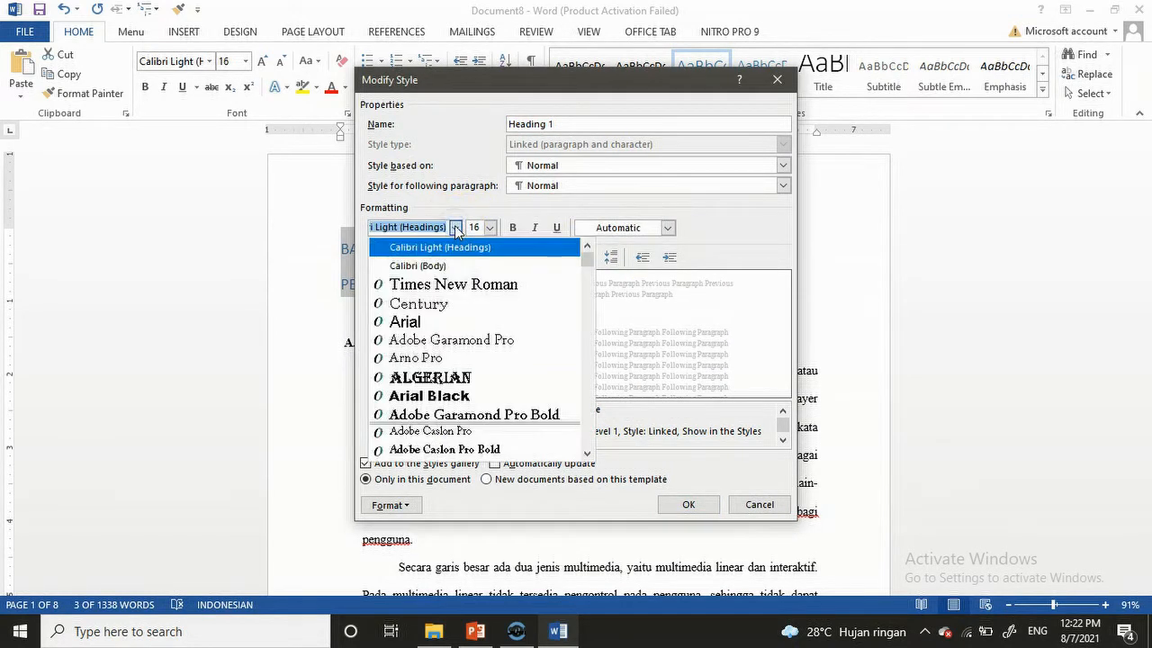
{"action": "left_click", "coordinate": [466, 285]}
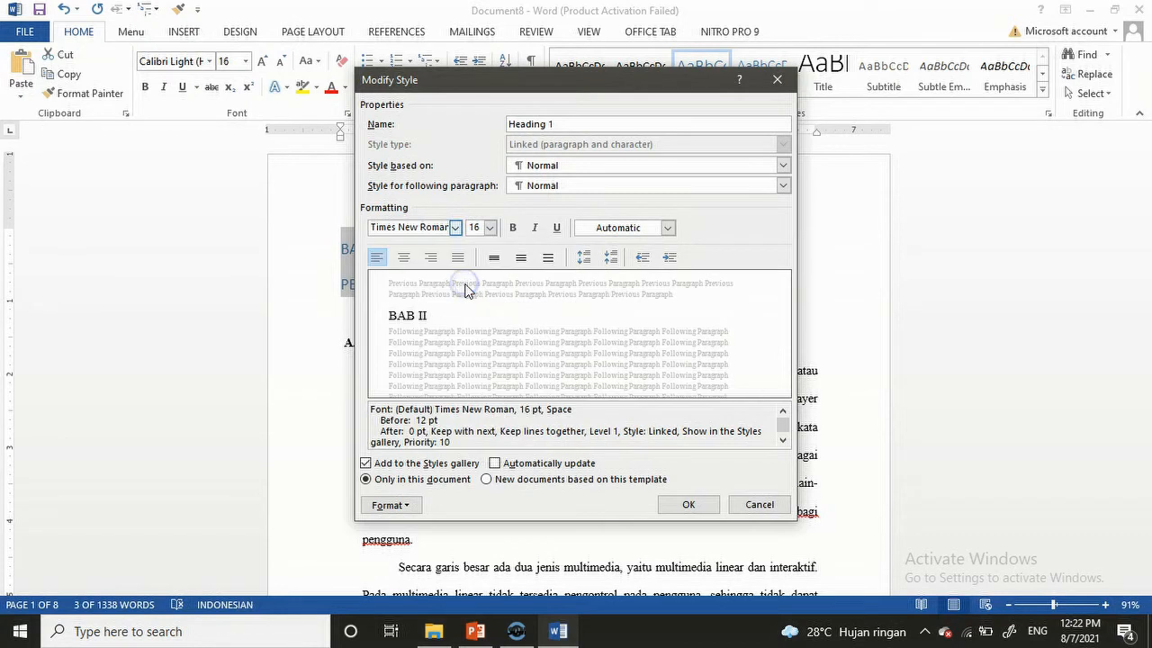
{"action": "left_click", "coordinate": [488, 228]}
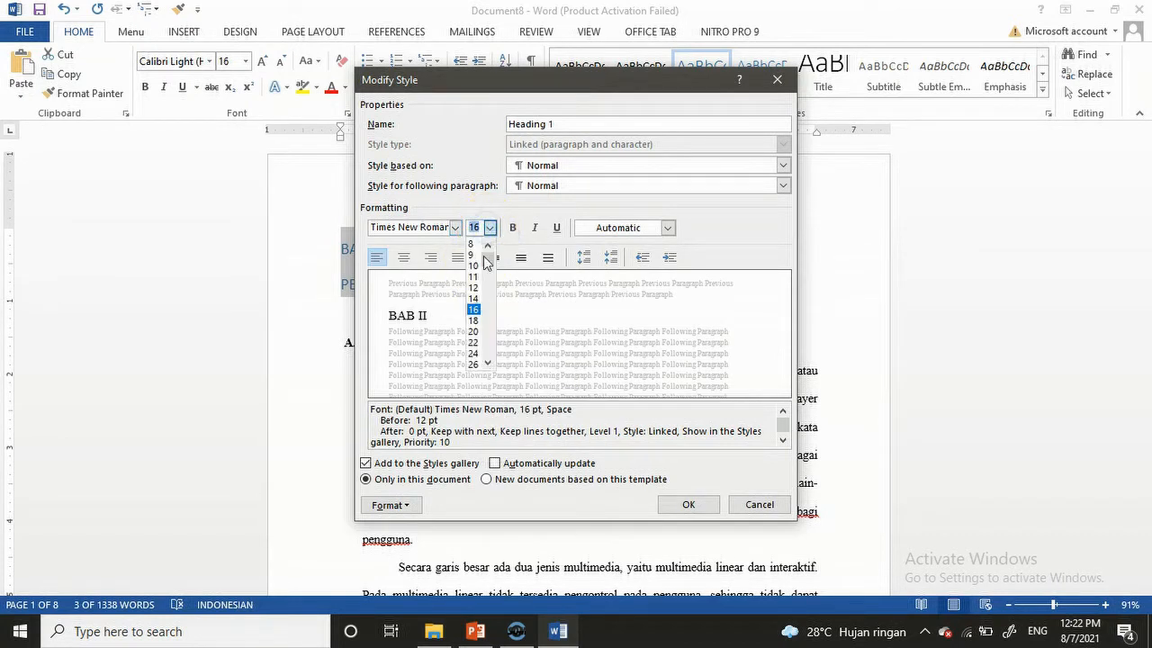
{"action": "left_click", "coordinate": [474, 288]}
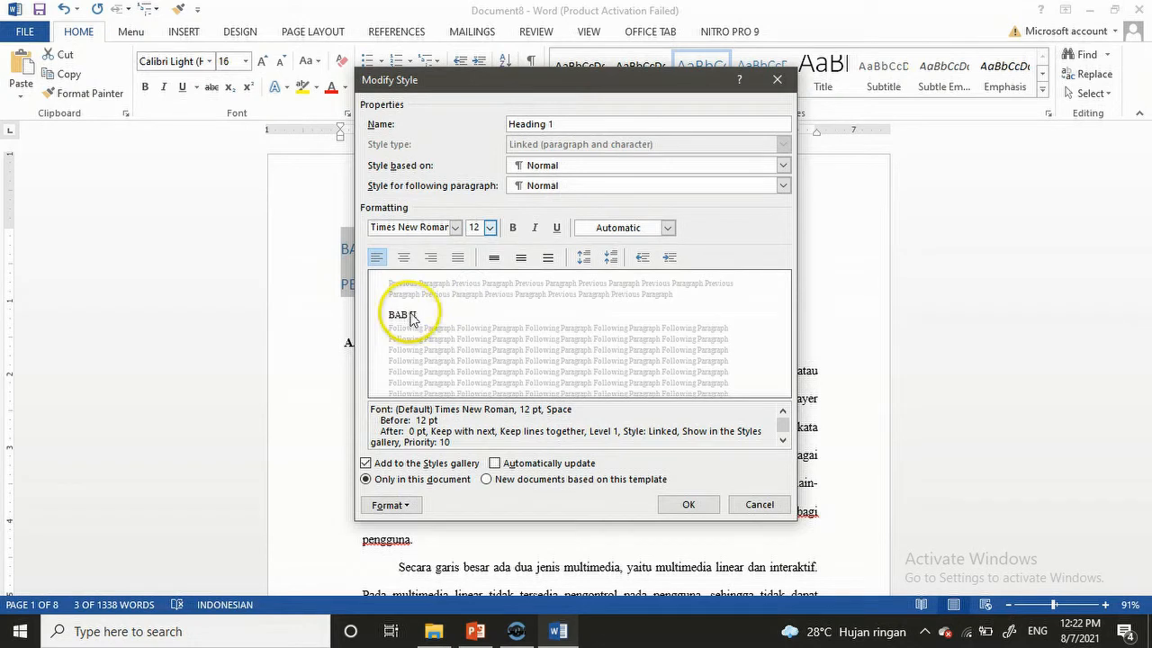
{"action": "left_click", "coordinate": [404, 257]}
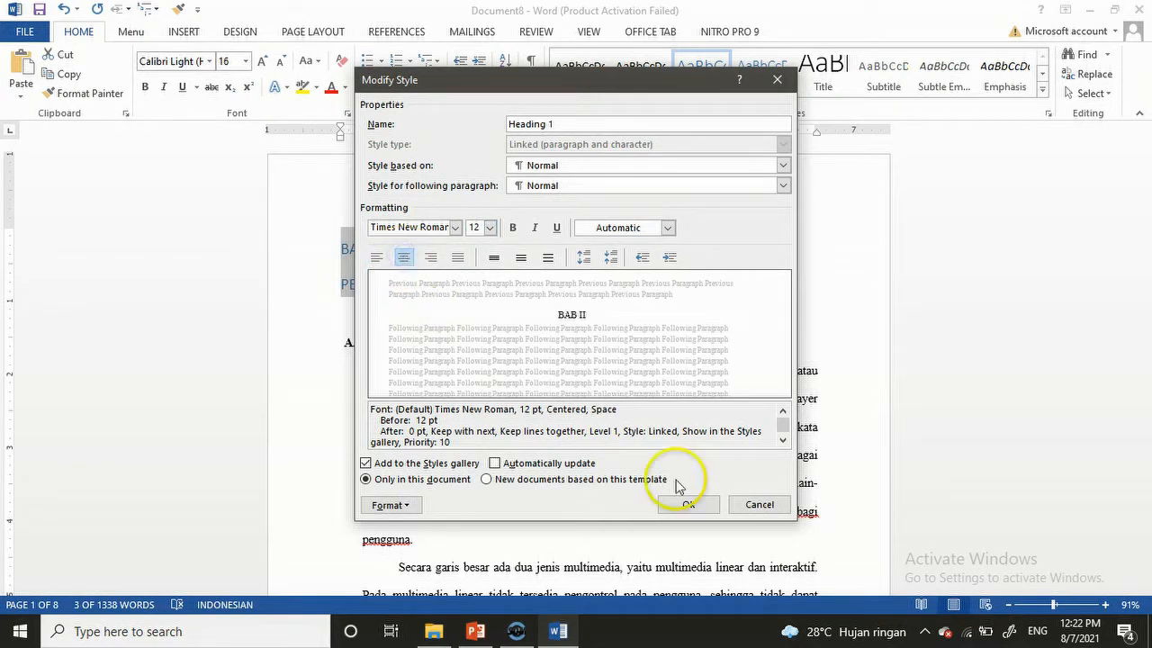
{"action": "left_click", "coordinate": [689, 505]}
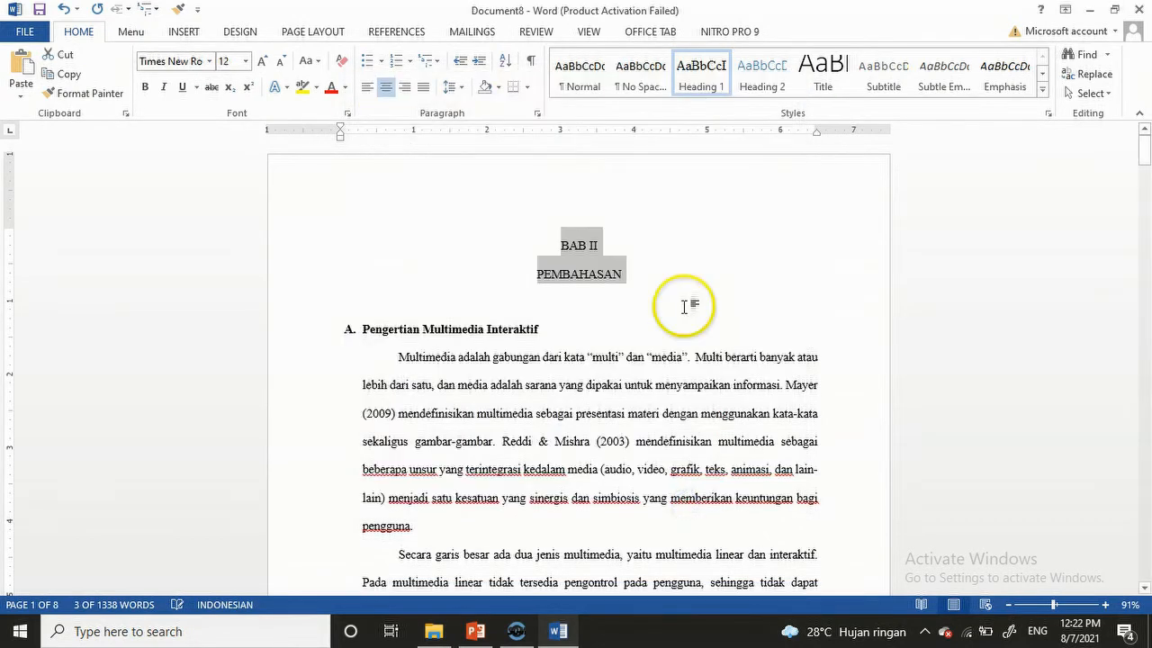
Make the "BAB II" and "PEMBAHASAN" title lines bold.
{"action": "left_click", "coordinate": [655, 304]}
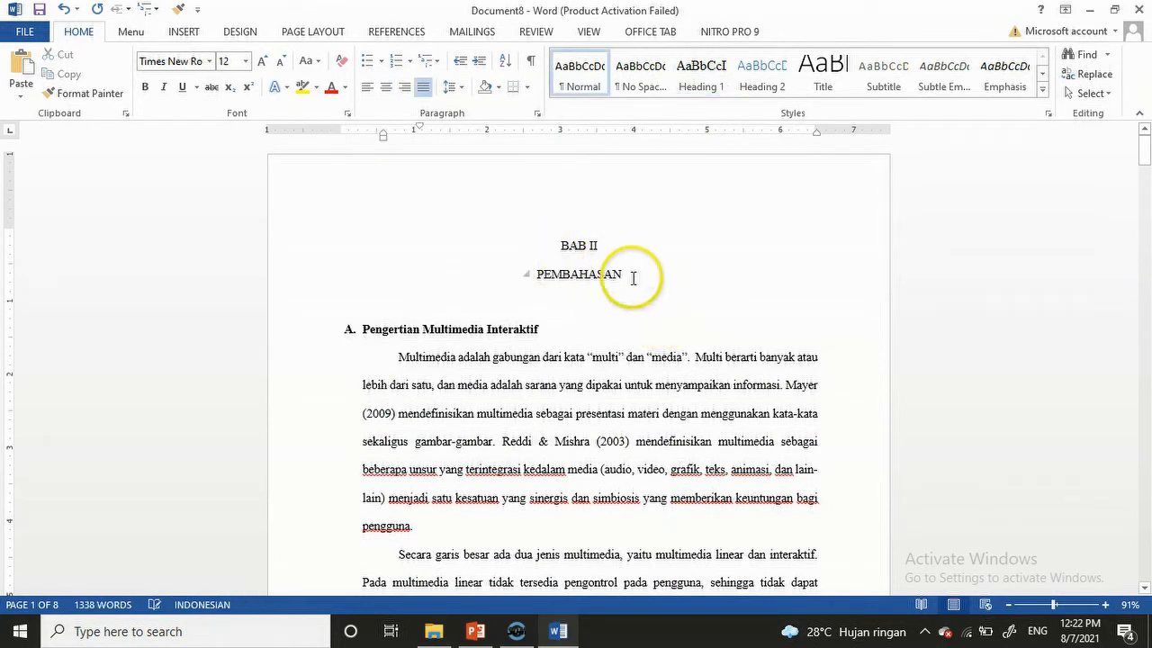
{"action": "left_click_drag", "start_coordinate": [635, 276], "coordinate": [553, 241]}
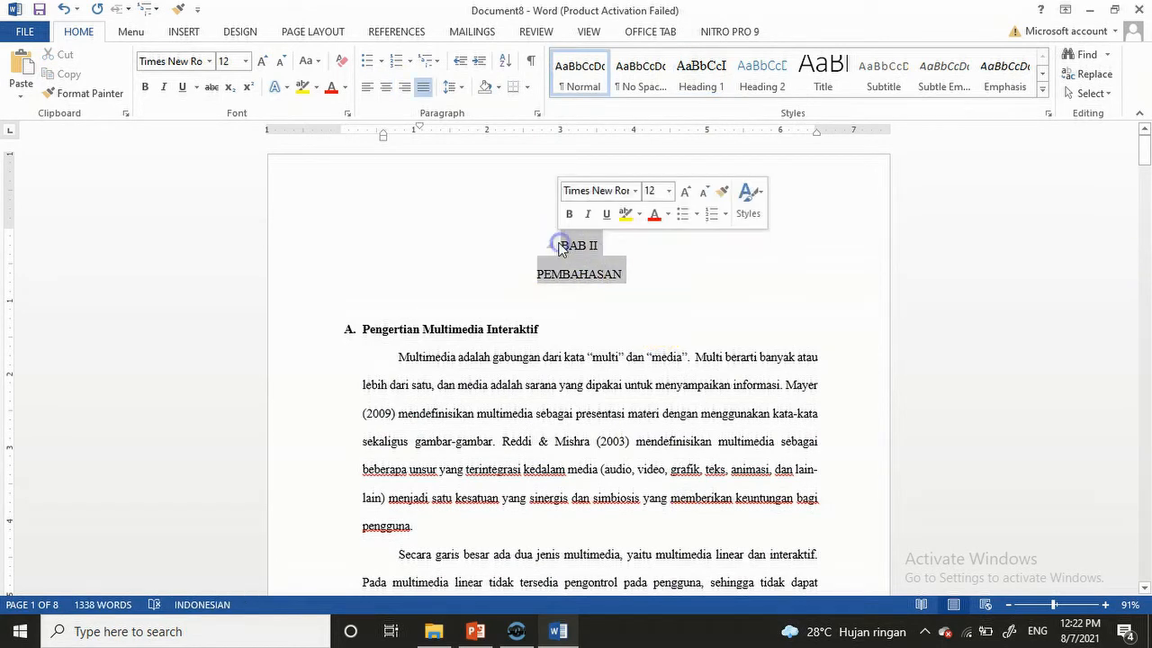
{"action": "key", "text": "ctrl+b"}
{"action": "left_click", "coordinate": [599, 290]}
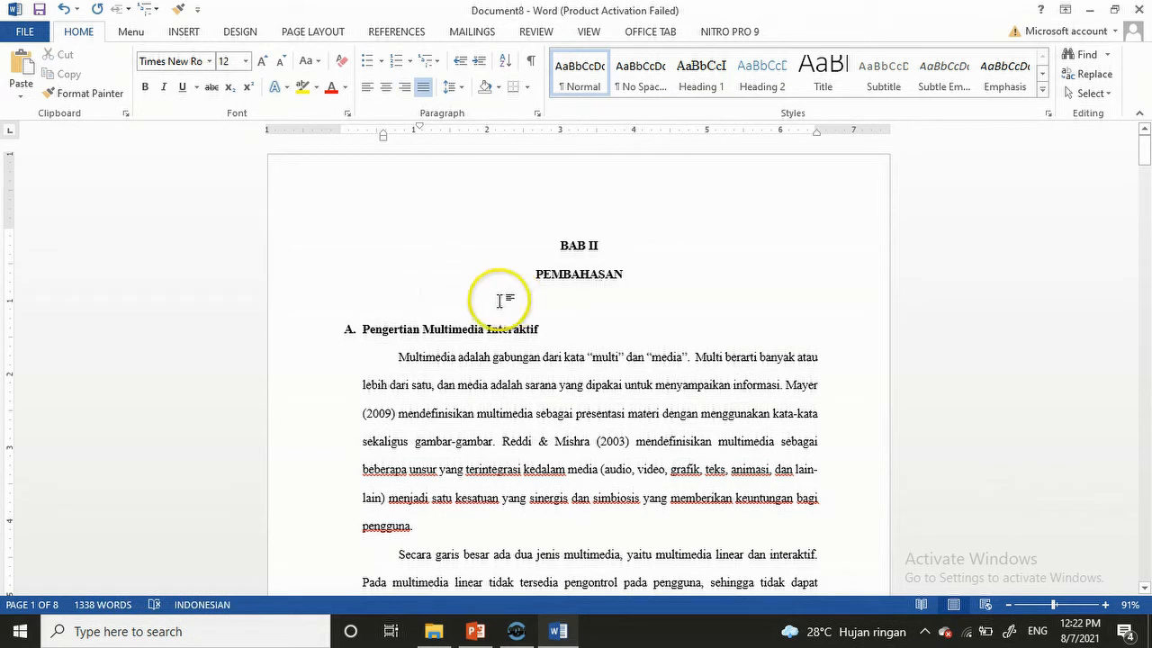
Apply Heading 2 to "Pengertian Multimedia Interaktif" and modify that style to automatic font color, Times New Roman, 12 pt.
{"action": "left_click_drag", "start_coordinate": [547, 329], "coordinate": [352, 330]}
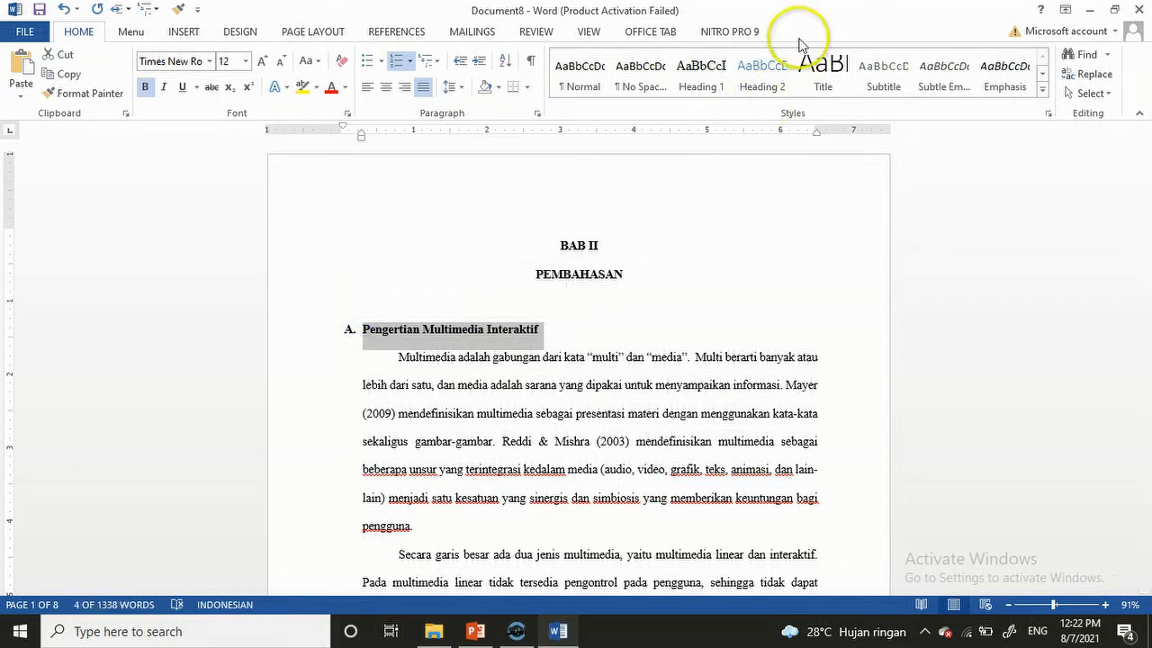
{"action": "left_click", "coordinate": [761, 79]}
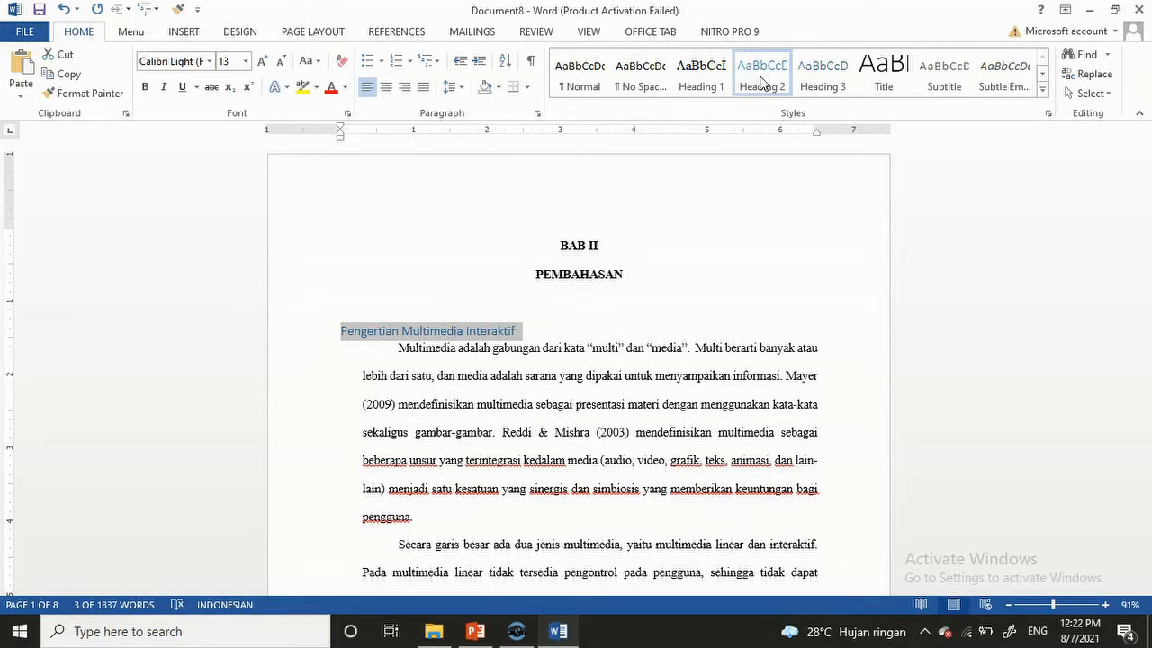
{"action": "right_click", "coordinate": [762, 81]}
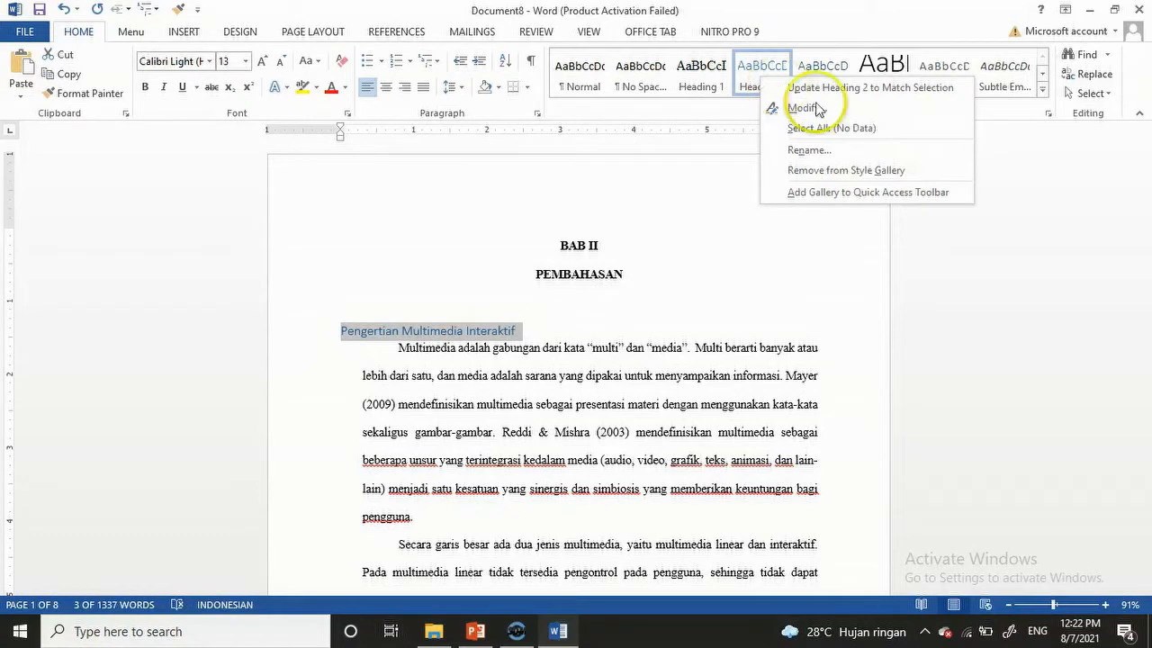
{"action": "left_click", "coordinate": [792, 108]}
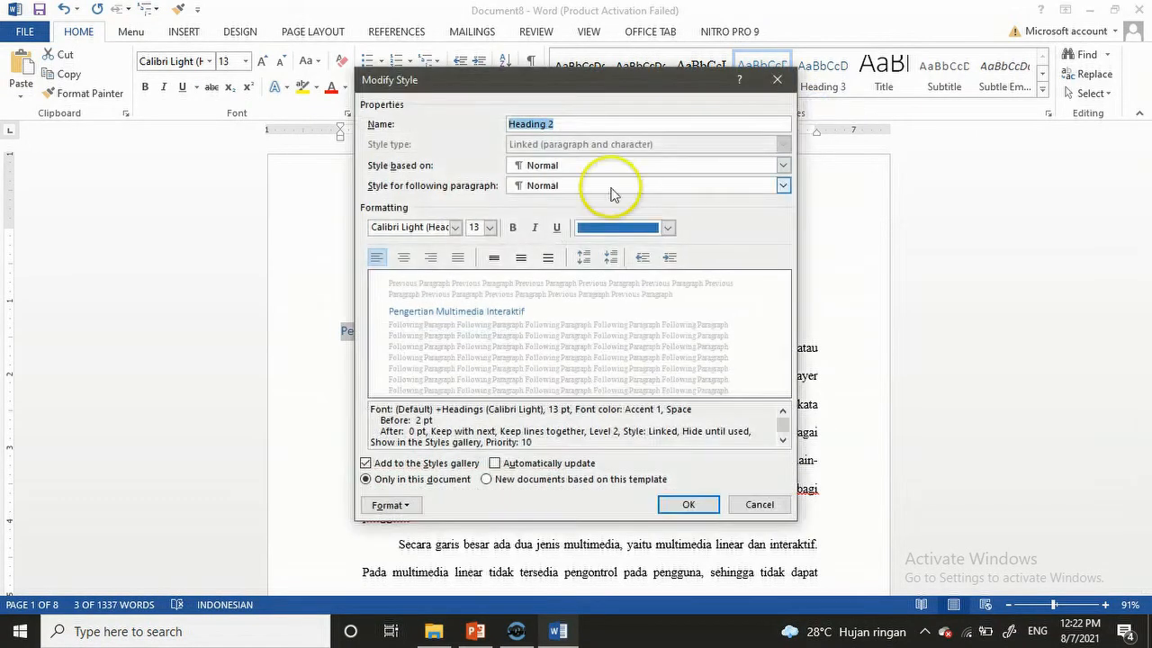
{"action": "left_click", "coordinate": [668, 228]}
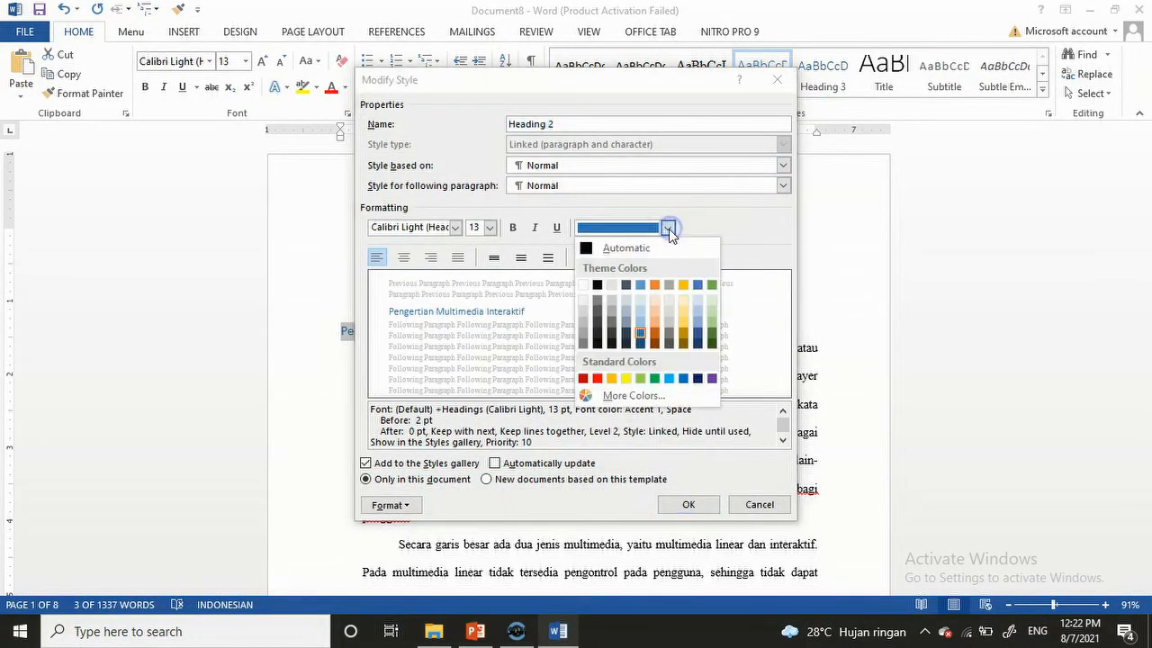
{"action": "left_click", "coordinate": [590, 247]}
{"action": "left_click", "coordinate": [455, 228]}
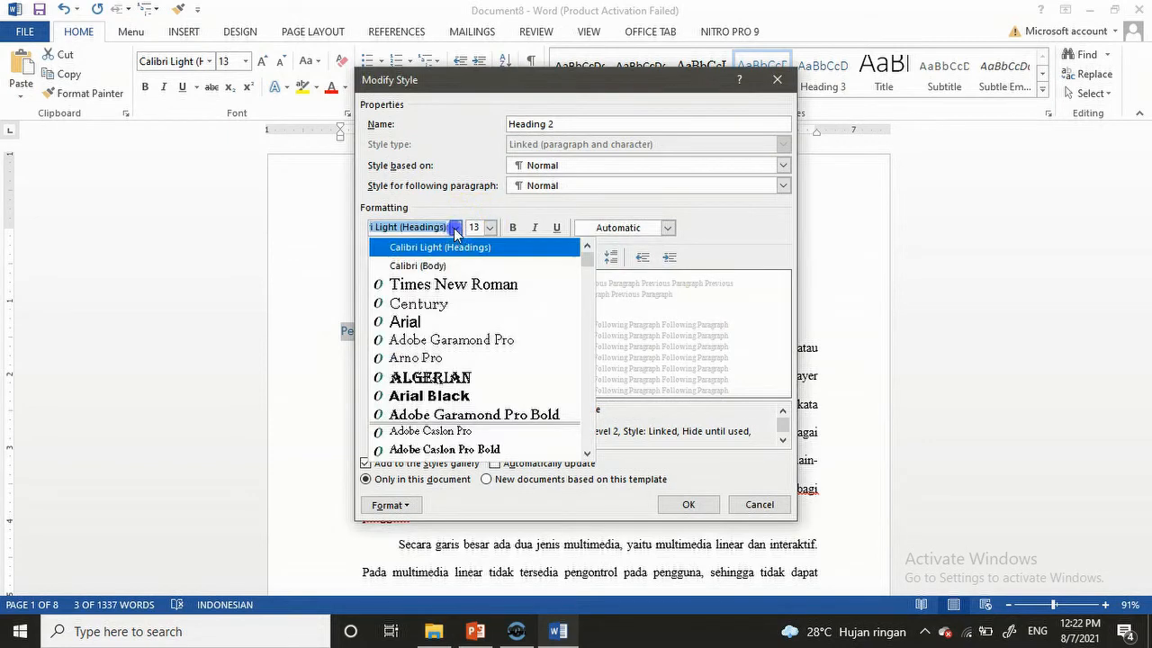
{"action": "left_click", "coordinate": [443, 285]}
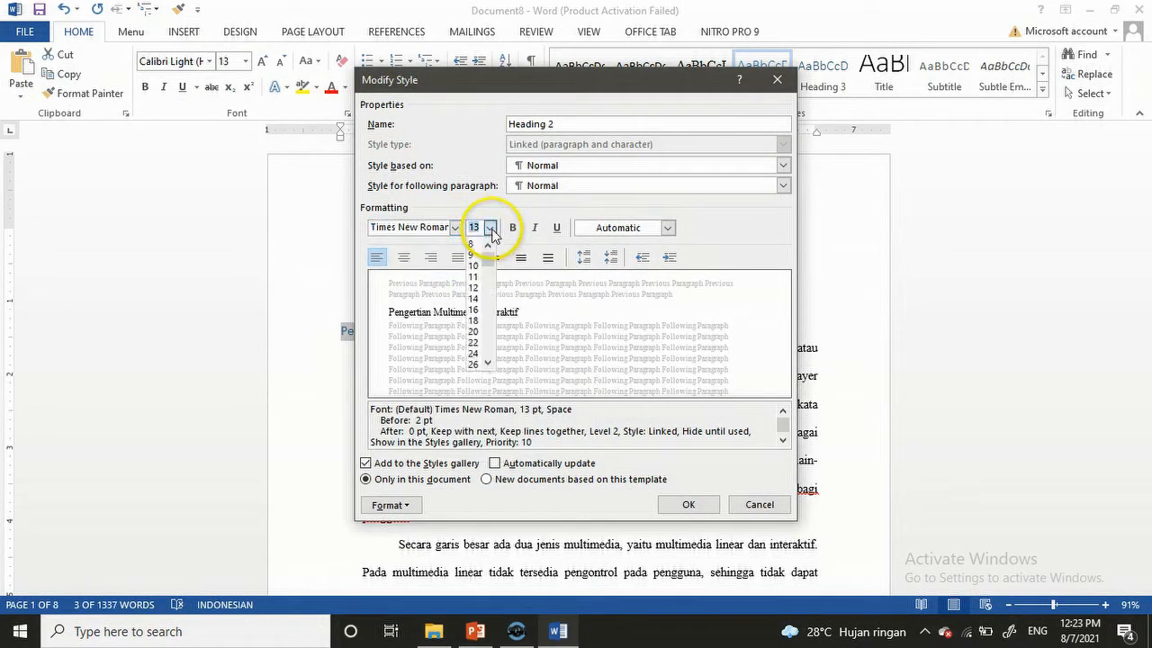
{"action": "left_click", "coordinate": [490, 228]}
{"action": "left_click", "coordinate": [475, 288]}
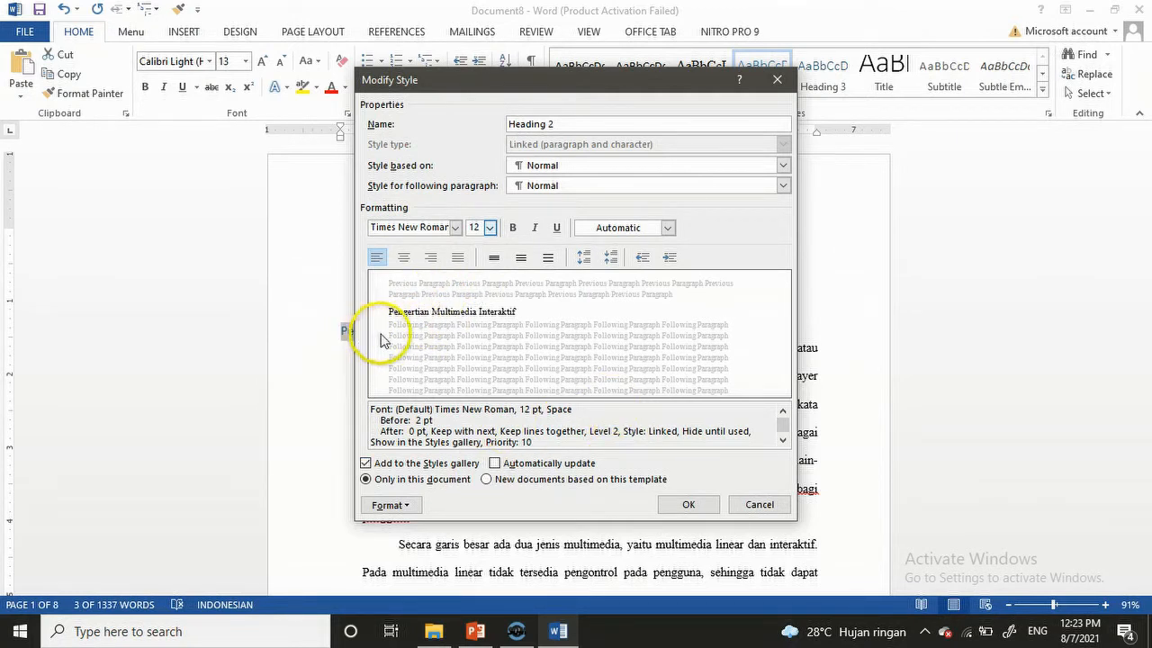
Add the A., B. numbering format to the Heading 2 style and save the style changes.
{"action": "left_click", "coordinate": [403, 509]}
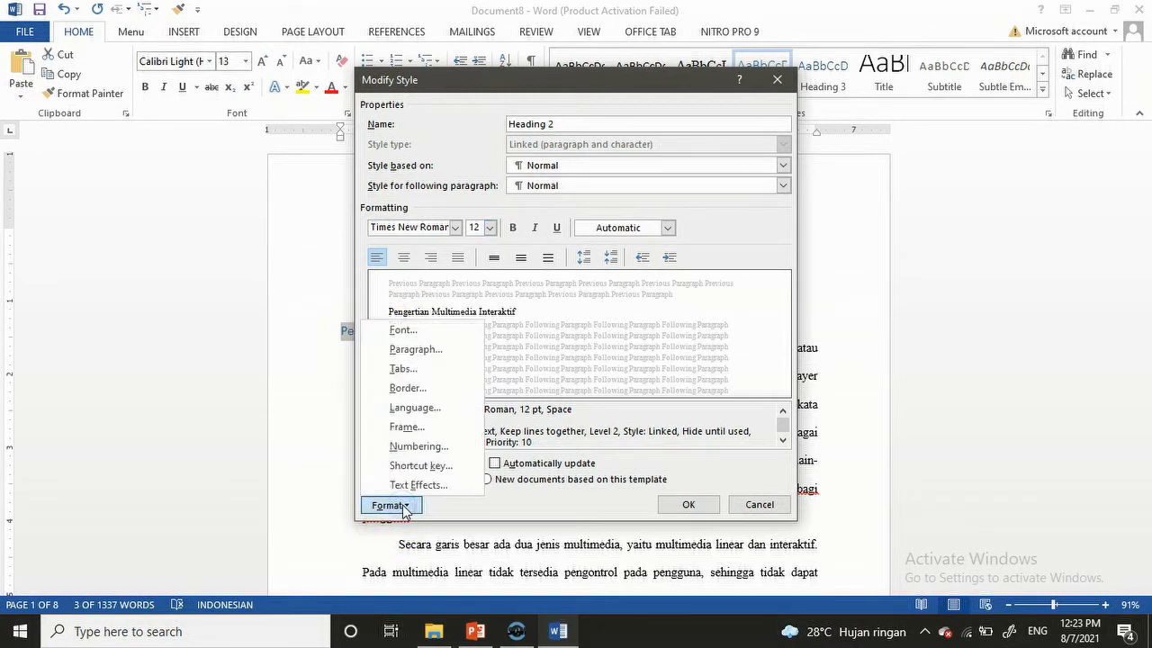
{"action": "left_click", "coordinate": [422, 447]}
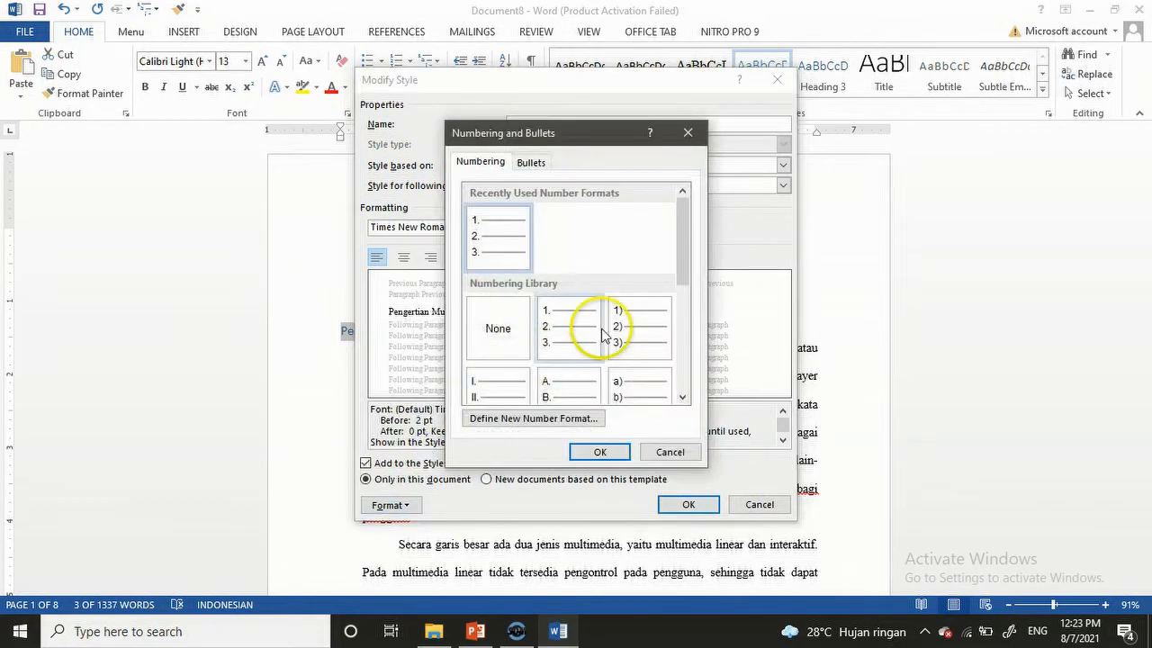
{"action": "left_click", "coordinate": [567, 390]}
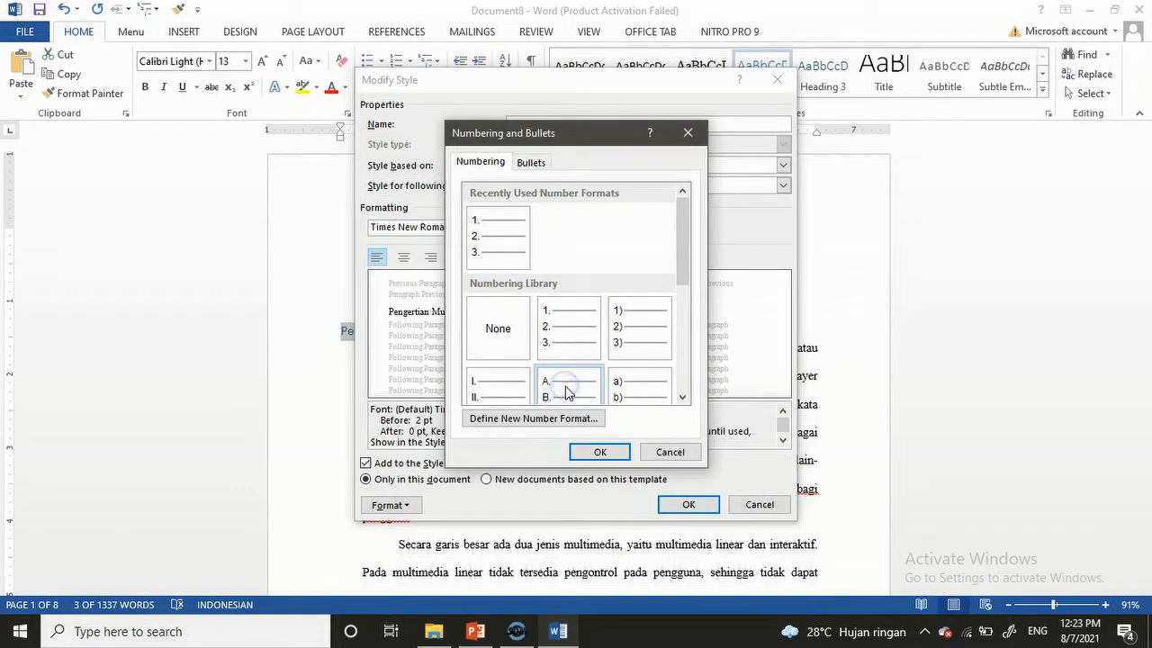
{"action": "left_click", "coordinate": [599, 451]}
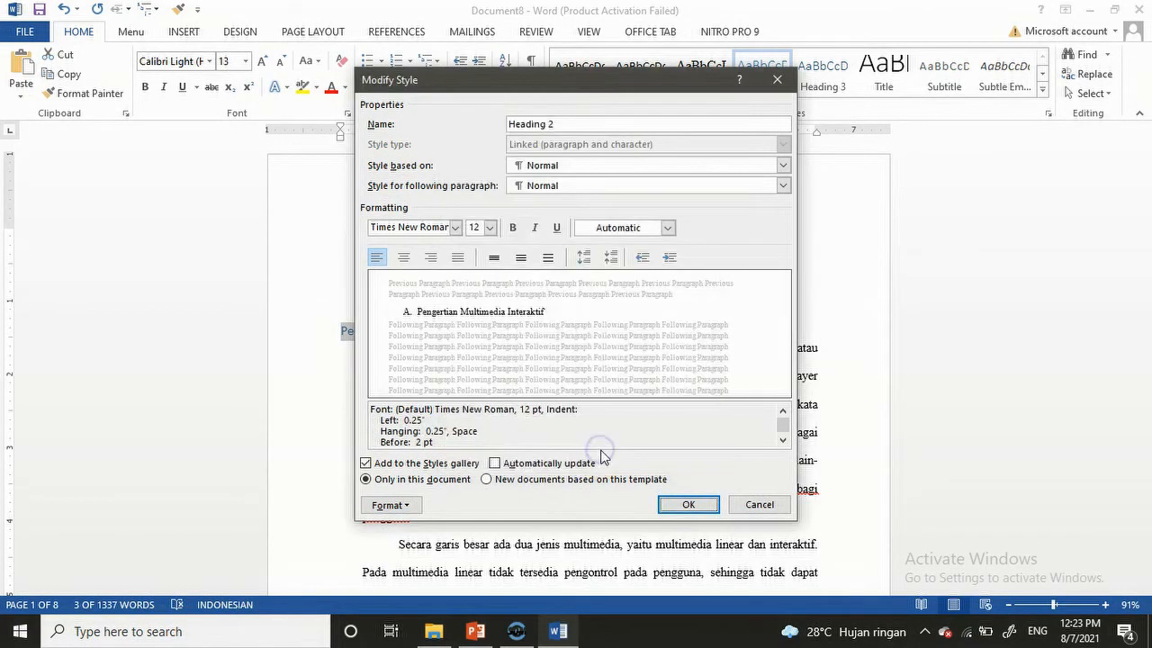
{"action": "left_click", "coordinate": [689, 504]}
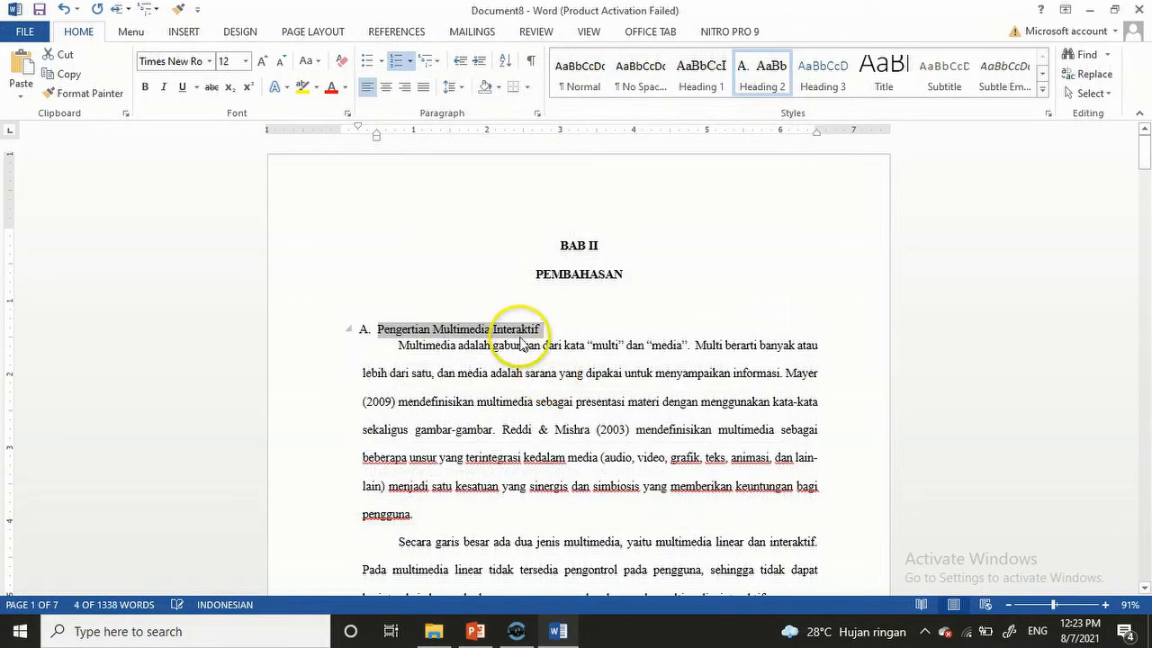
{"action": "left_click", "coordinate": [481, 348]}
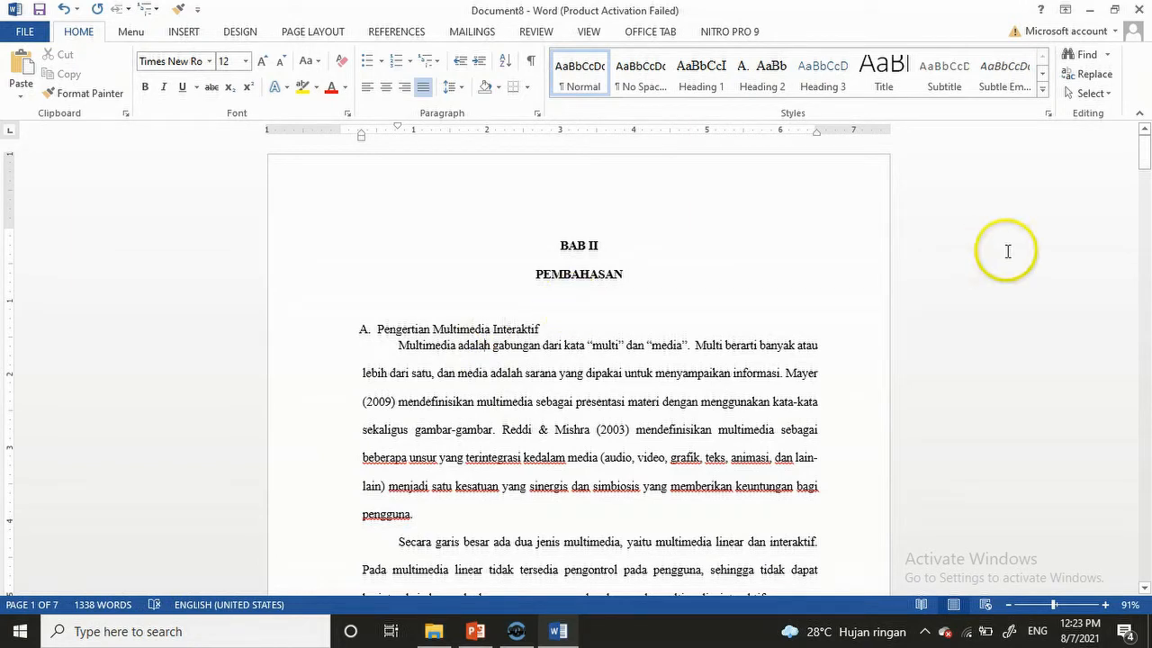
Apply the Heading 2 style to the "Elemen Multimedia Interaktif" subheading on page 2.
{"action": "left_click_drag", "start_coordinate": [1143, 162], "coordinate": [1141, 238]}
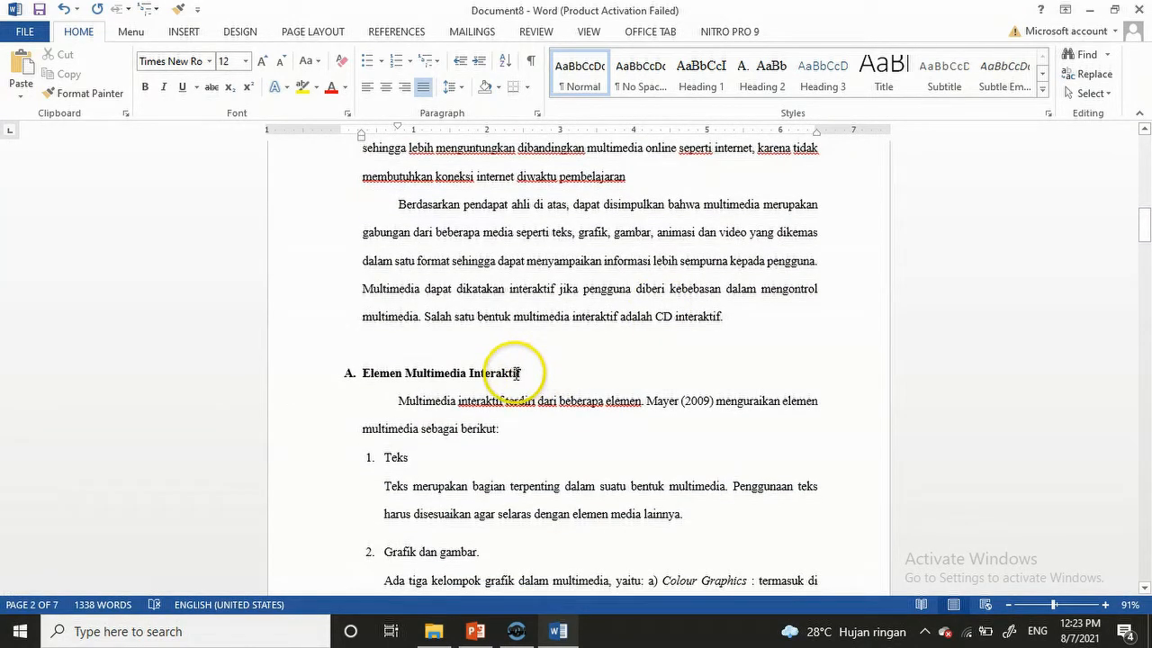
{"action": "left_click_drag", "start_coordinate": [520, 373], "coordinate": [382, 370]}
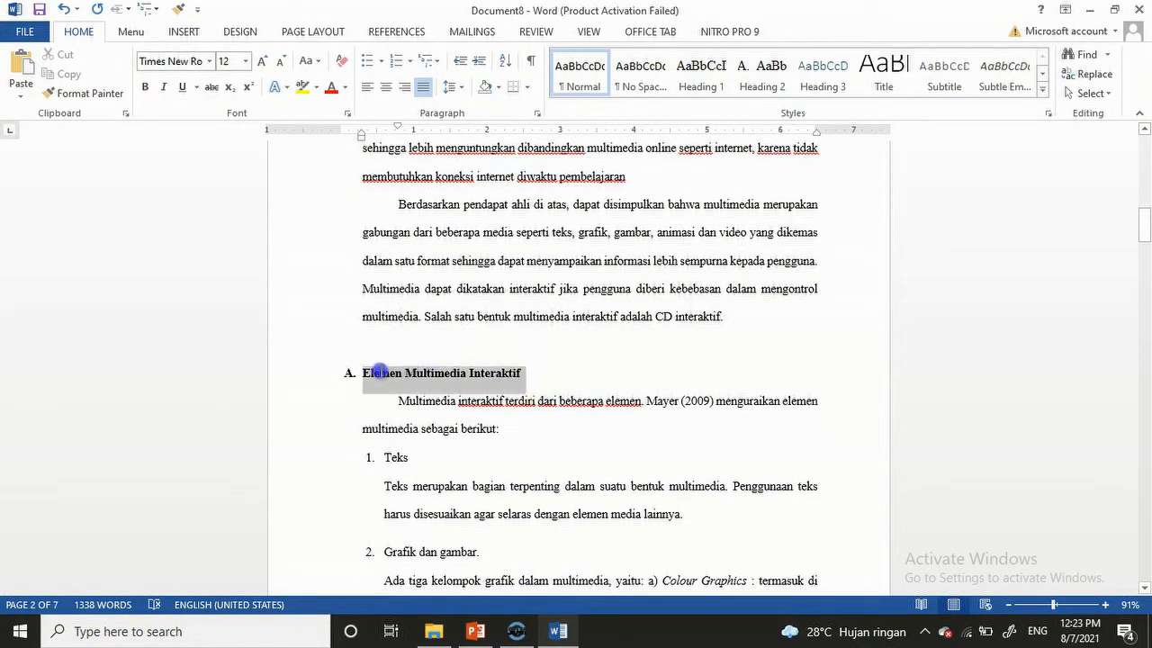
{"action": "left_click", "coordinate": [776, 79]}
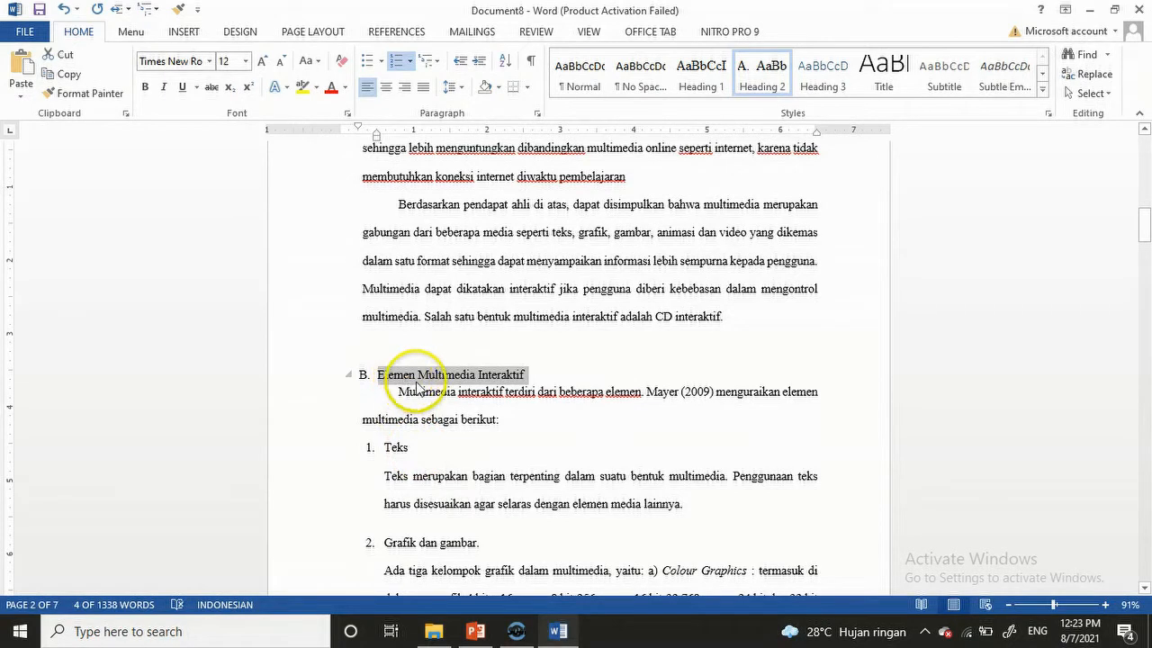
Apply Heading 3 to the "Teks" subheading and modify that style to black Text 1 font color, Times New Roman, 12 pt.
{"action": "left_click", "coordinate": [411, 448]}
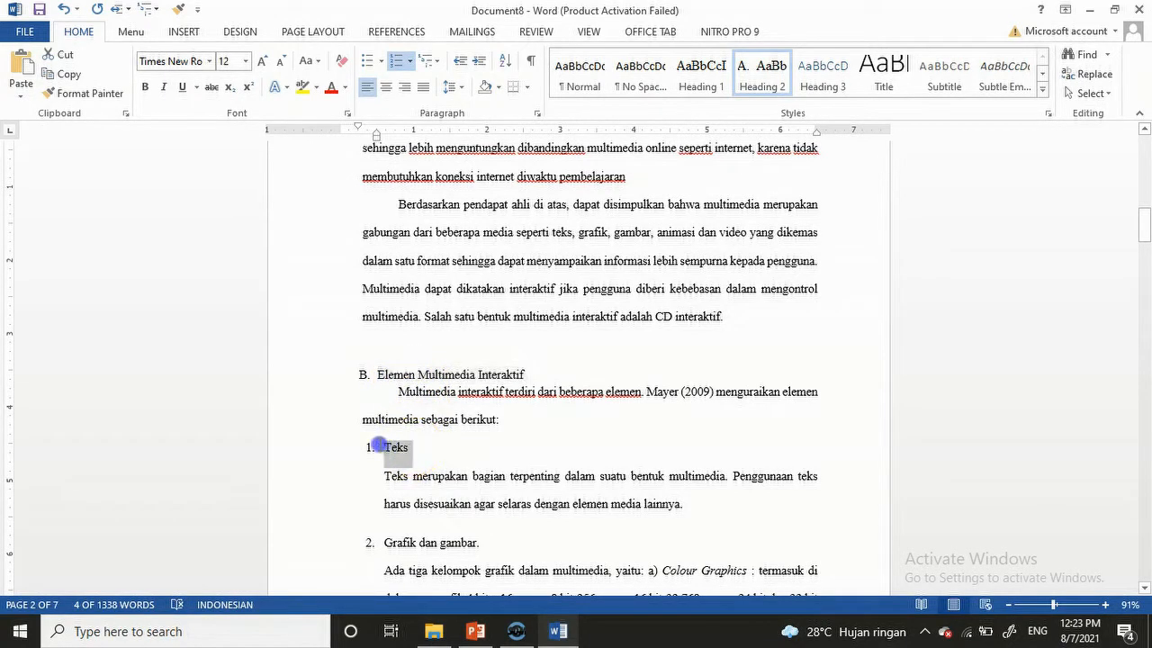
{"action": "left_click", "coordinate": [838, 90]}
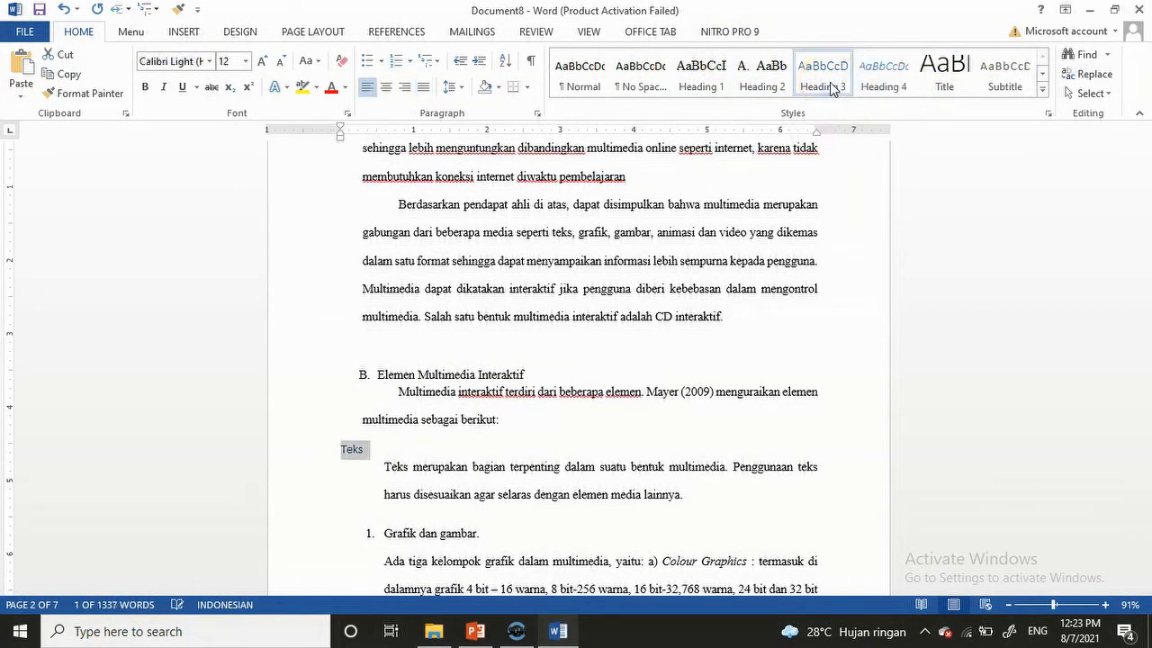
{"action": "right_click", "coordinate": [829, 88]}
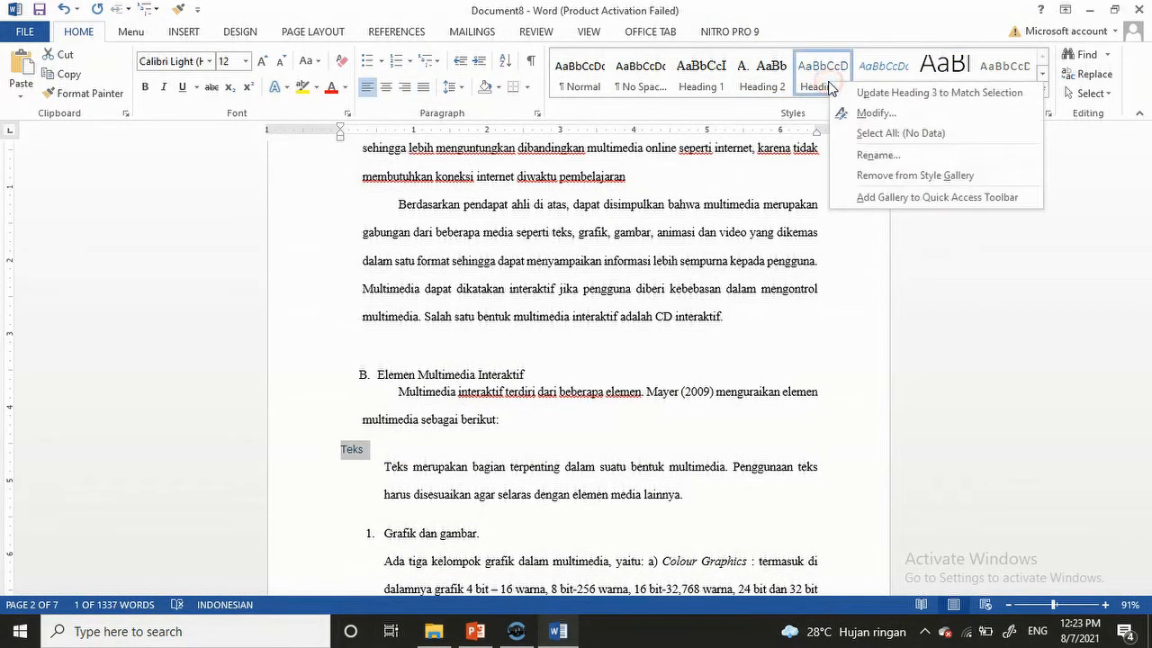
{"action": "left_click", "coordinate": [889, 115]}
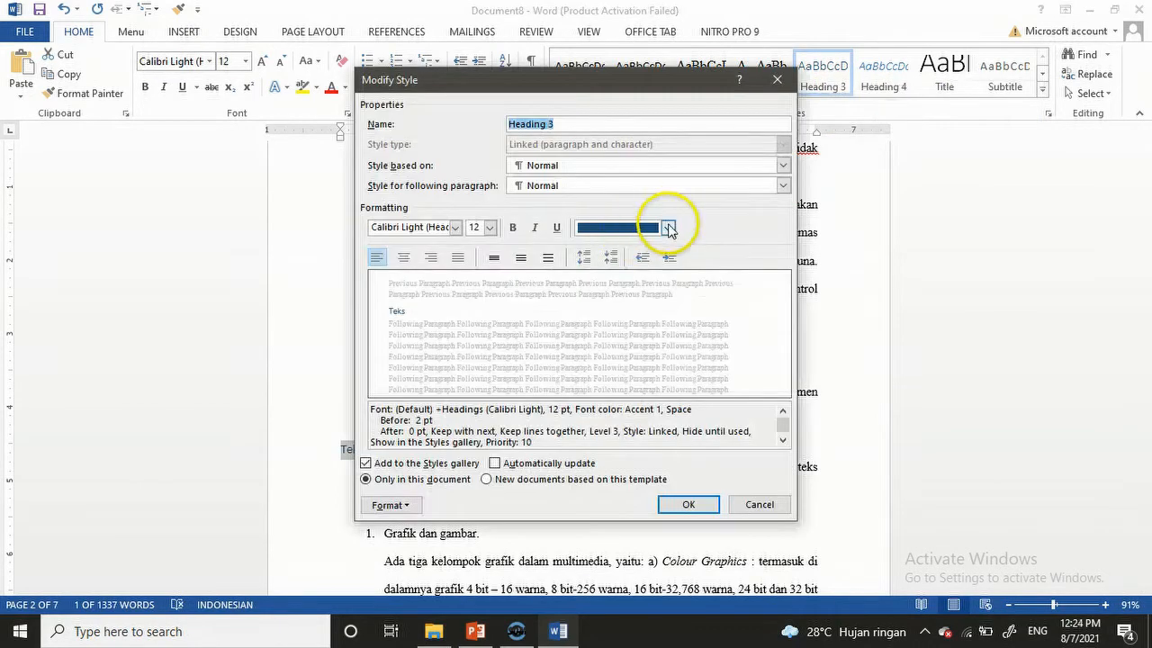
{"action": "left_click", "coordinate": [668, 228]}
{"action": "left_click", "coordinate": [596, 284]}
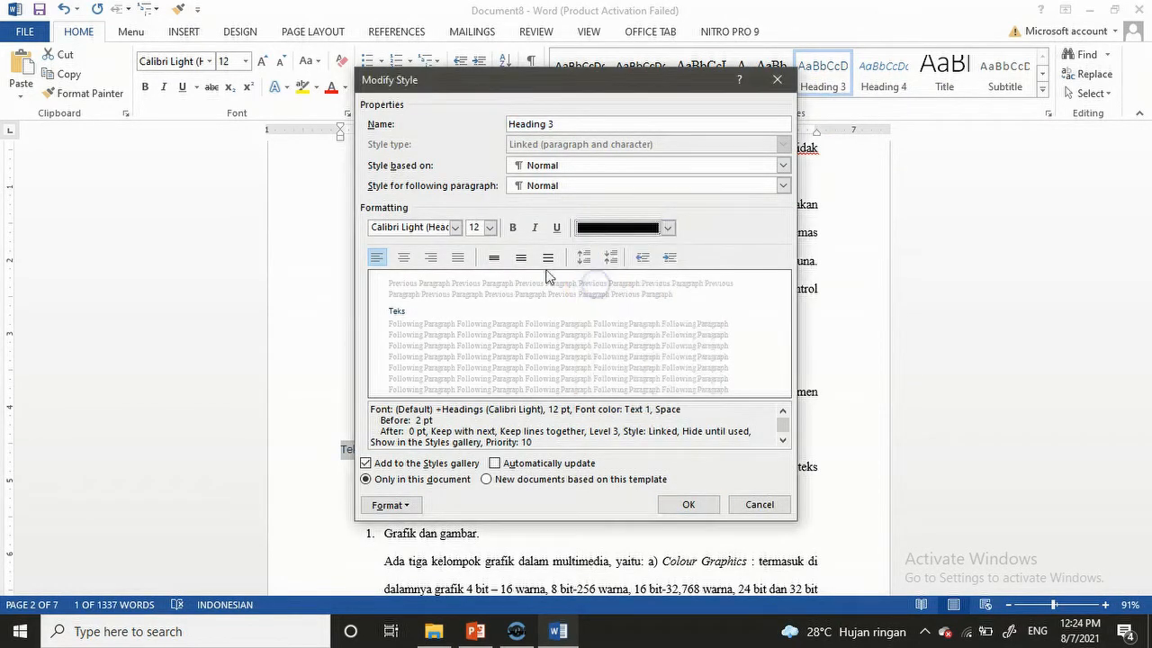
{"action": "left_click", "coordinate": [455, 228]}
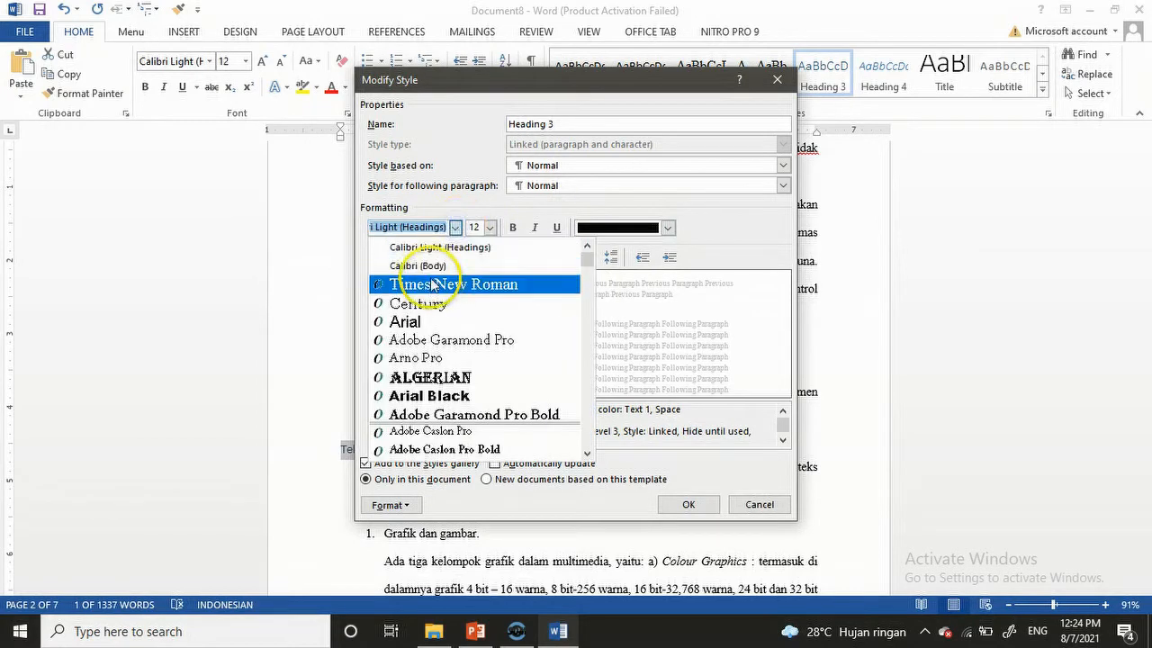
{"action": "left_click", "coordinate": [435, 286]}
{"action": "left_click", "coordinate": [490, 228]}
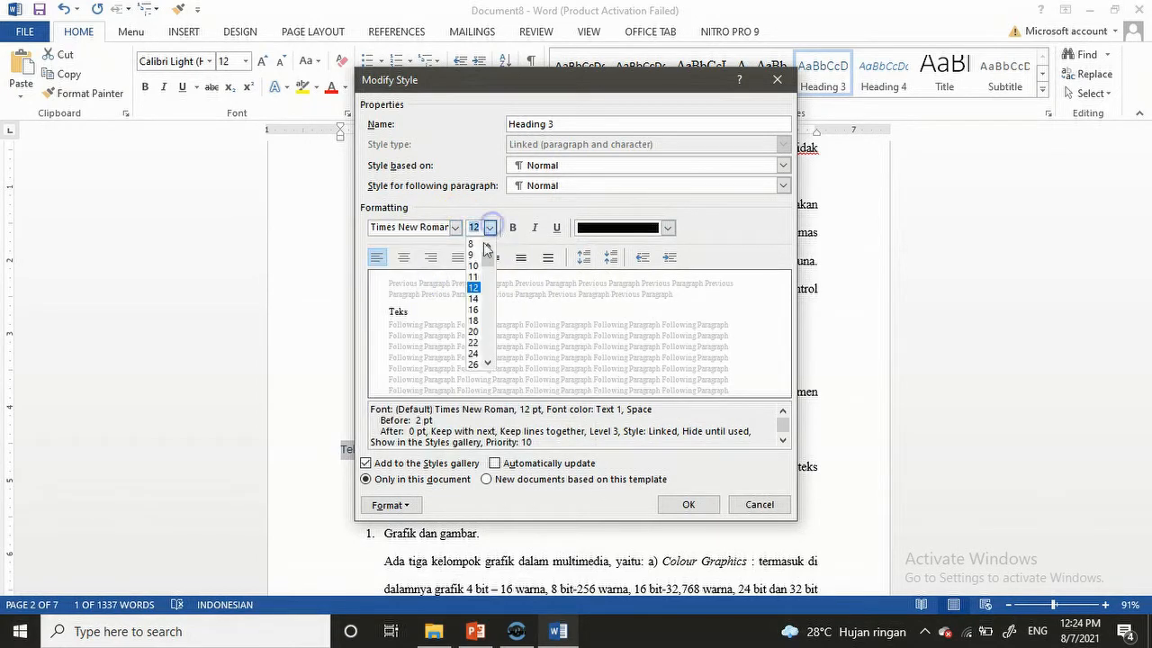
{"action": "left_click", "coordinate": [474, 290]}
Add the 1., 2., 3. numbering format to the Heading 3 style and save the style changes.
{"action": "left_click", "coordinate": [385, 507]}
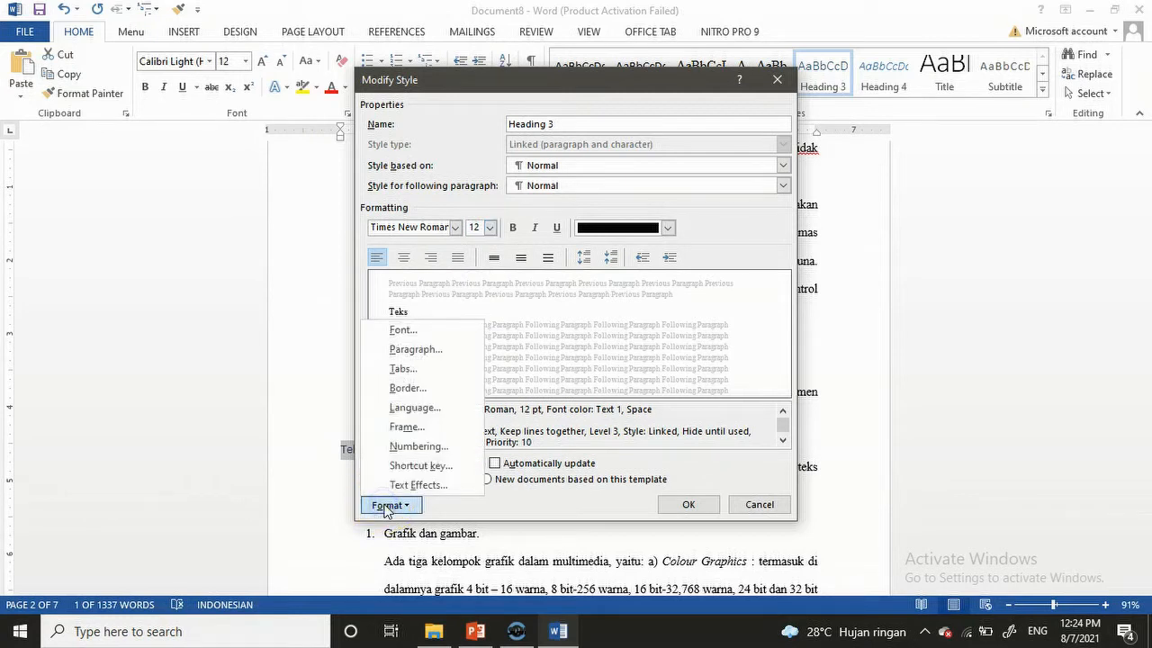
{"action": "left_click", "coordinate": [427, 450]}
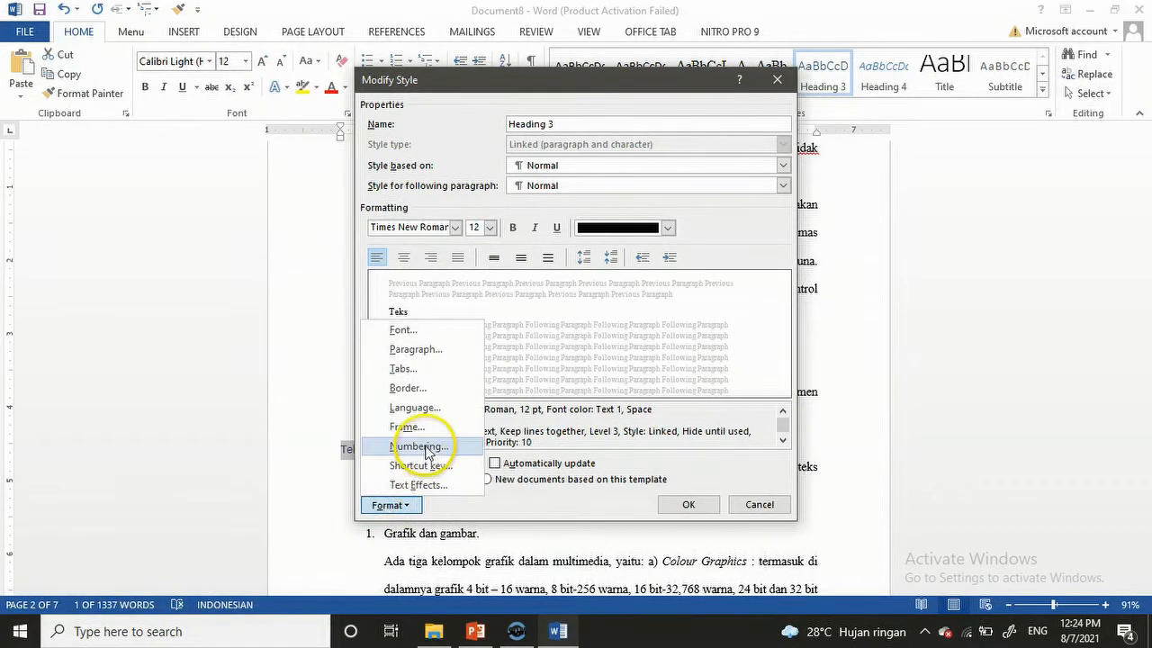
{"action": "left_click", "coordinate": [427, 447]}
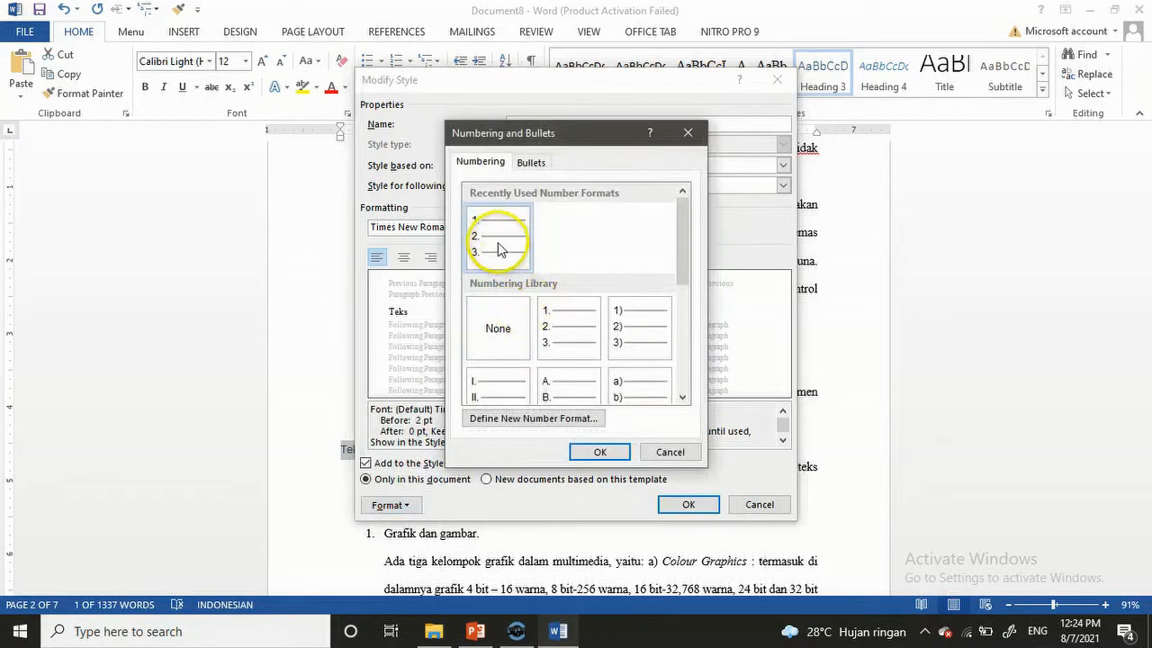
{"action": "left_click", "coordinate": [604, 455]}
{"action": "left_click", "coordinate": [689, 504]}
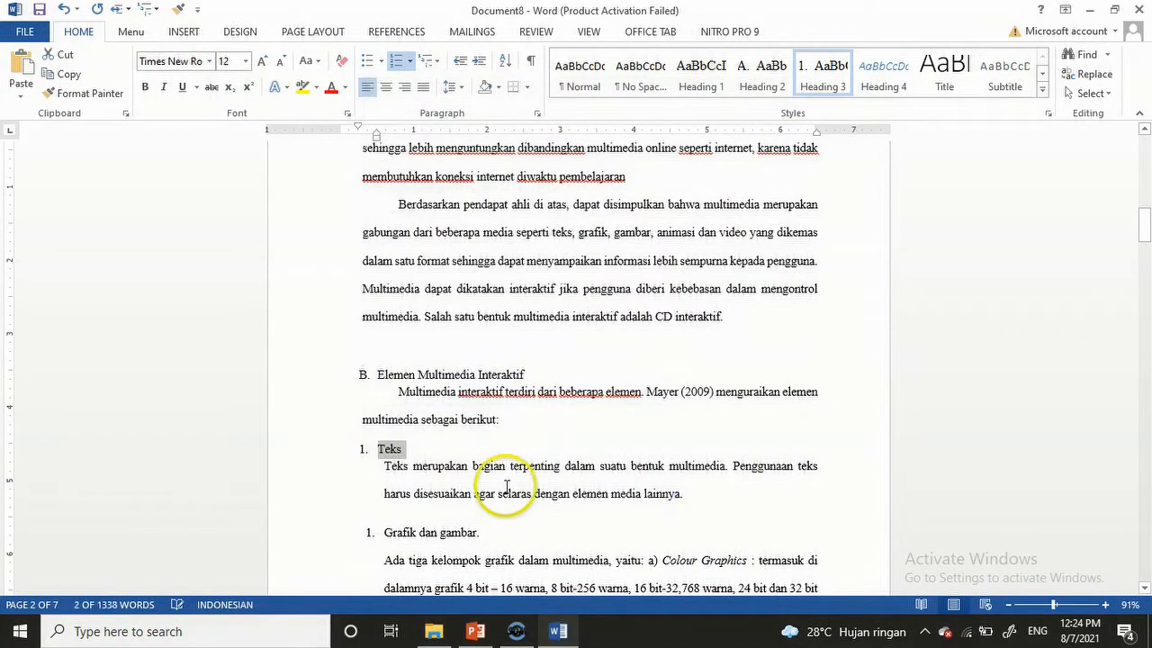
Apply the Heading 3 style to the "Grafik dan gambar." and "Suara" subheadings.
{"action": "left_click_drag", "start_coordinate": [482, 532], "coordinate": [366, 532]}
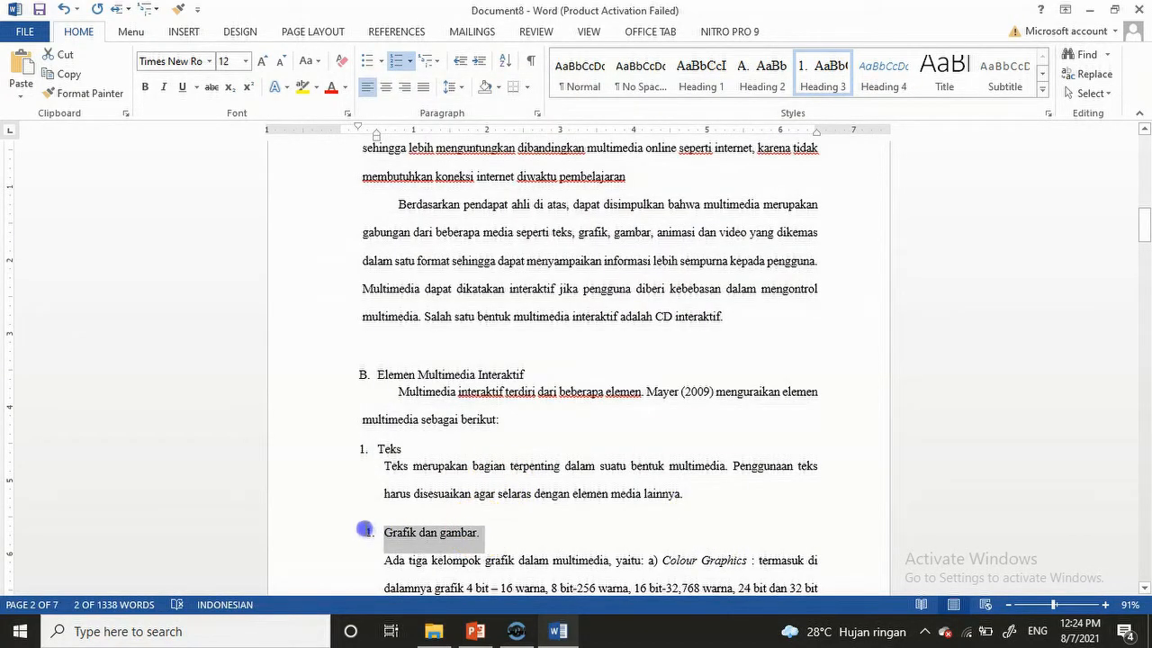
{"action": "left_click", "coordinate": [817, 79]}
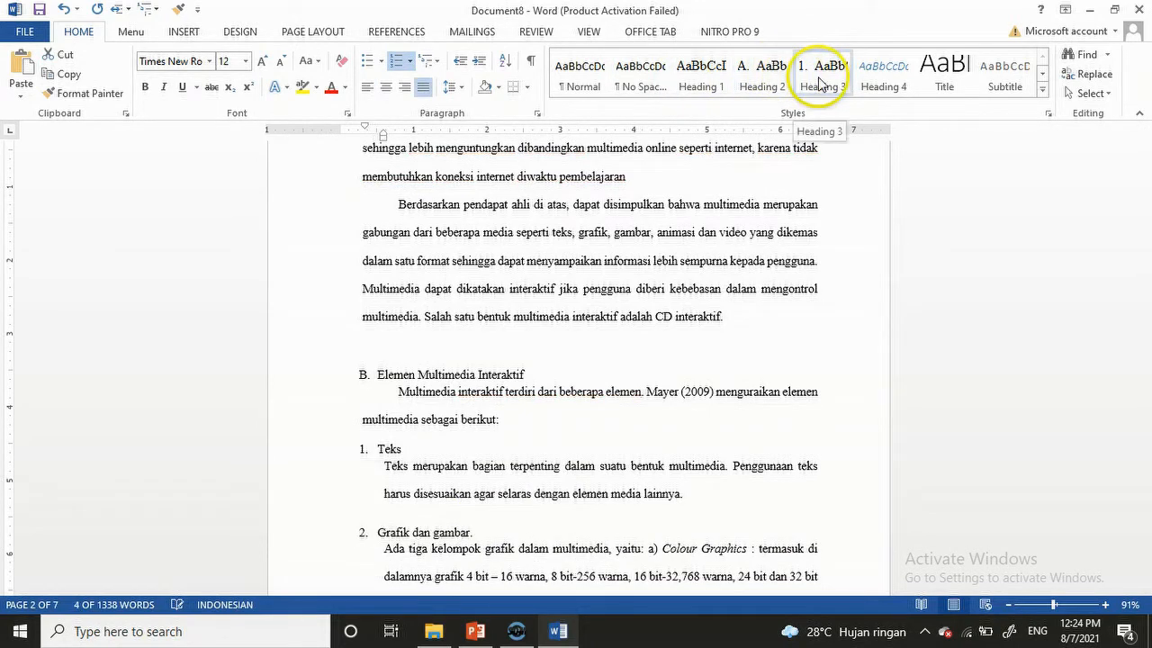
{"action": "left_click_drag", "start_coordinate": [1146, 227], "coordinate": [1148, 256]}
{"action": "left_click", "coordinate": [423, 430]}
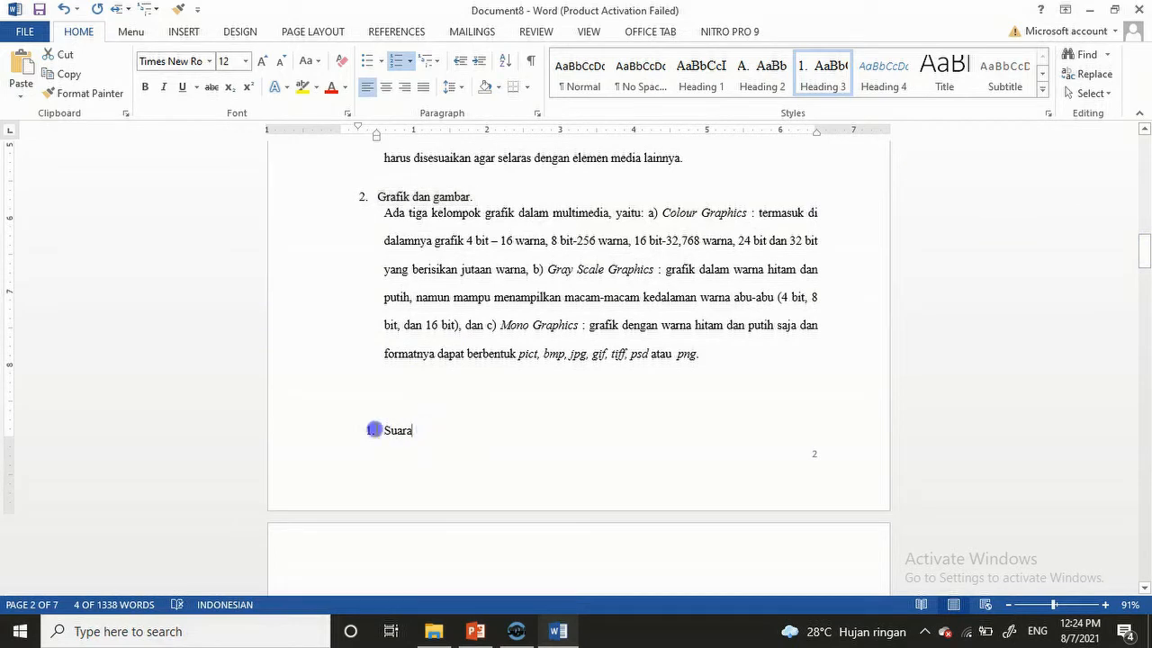
{"action": "left_click", "coordinate": [322, 430]}
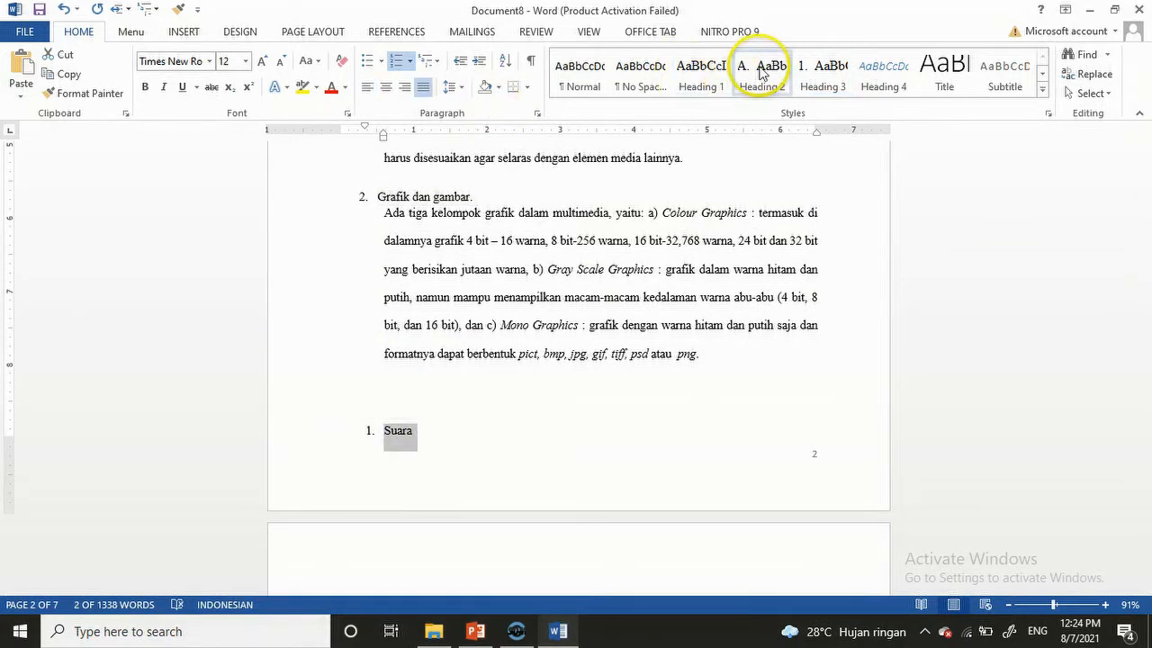
{"action": "left_click", "coordinate": [823, 74]}
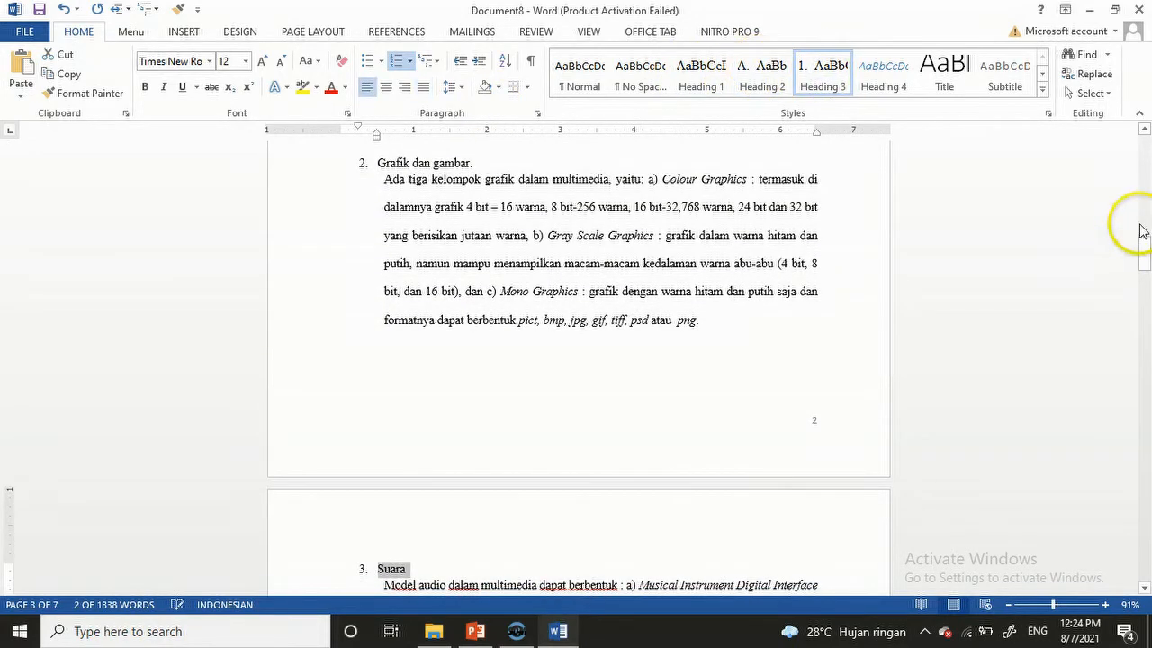
Apply the Heading 3 style to the "Video" and "Animasi" subheadings on page 3.
{"action": "left_click_drag", "start_coordinate": [1141, 256], "coordinate": [1141, 270]}
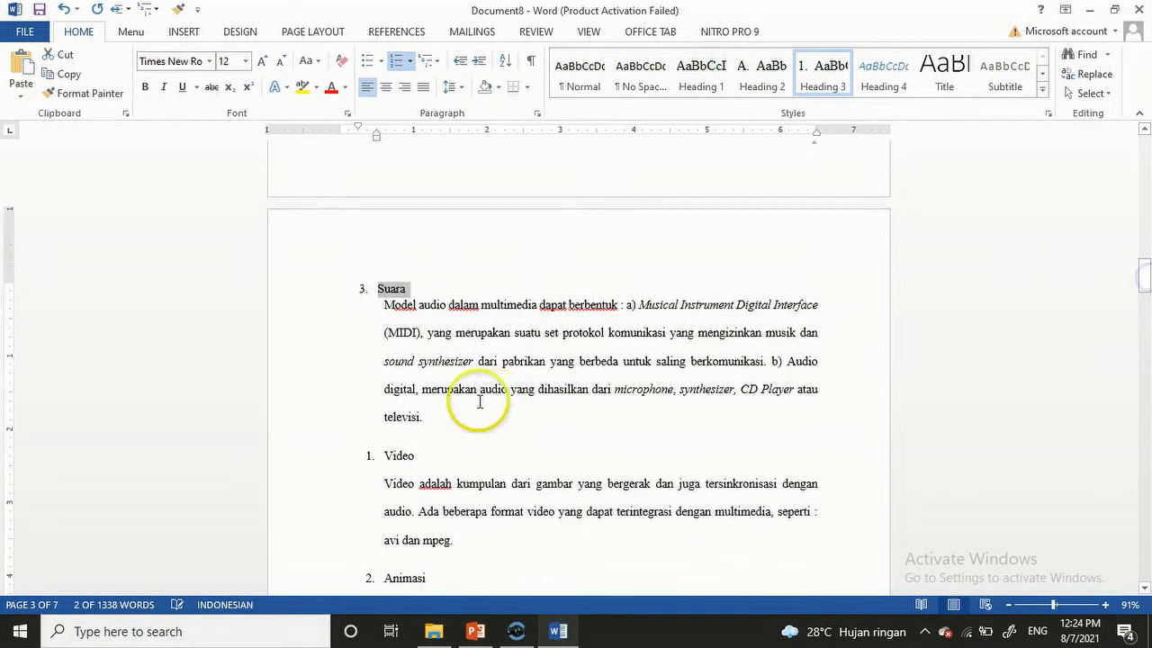
{"action": "left_click", "coordinate": [364, 455]}
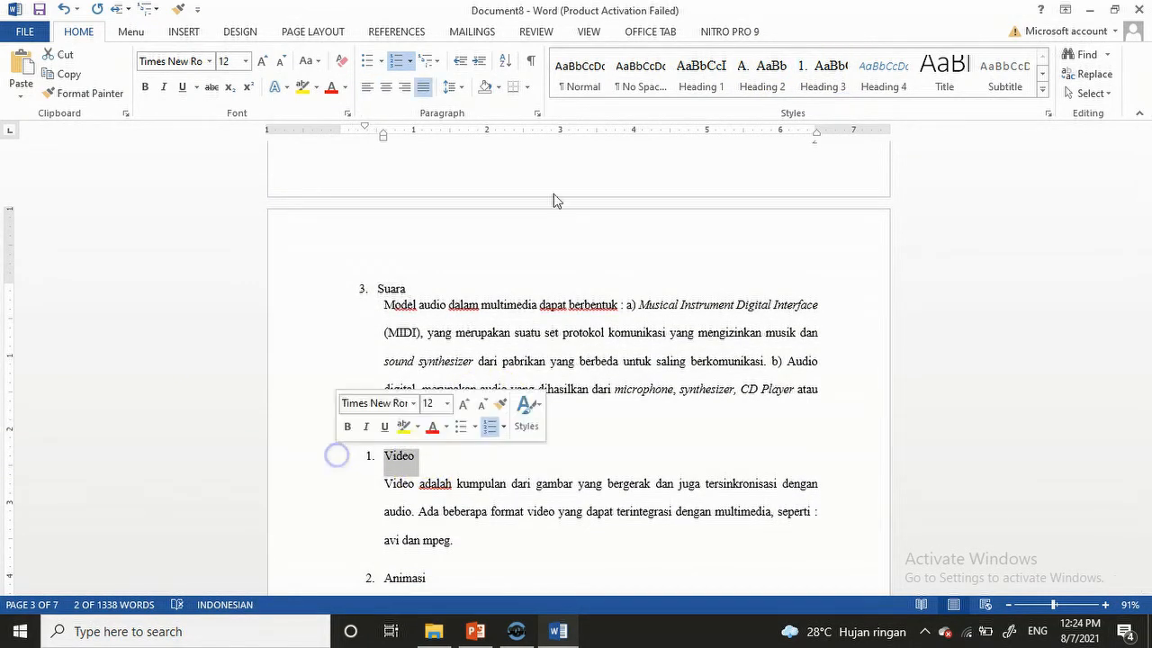
{"action": "left_click", "coordinate": [821, 77]}
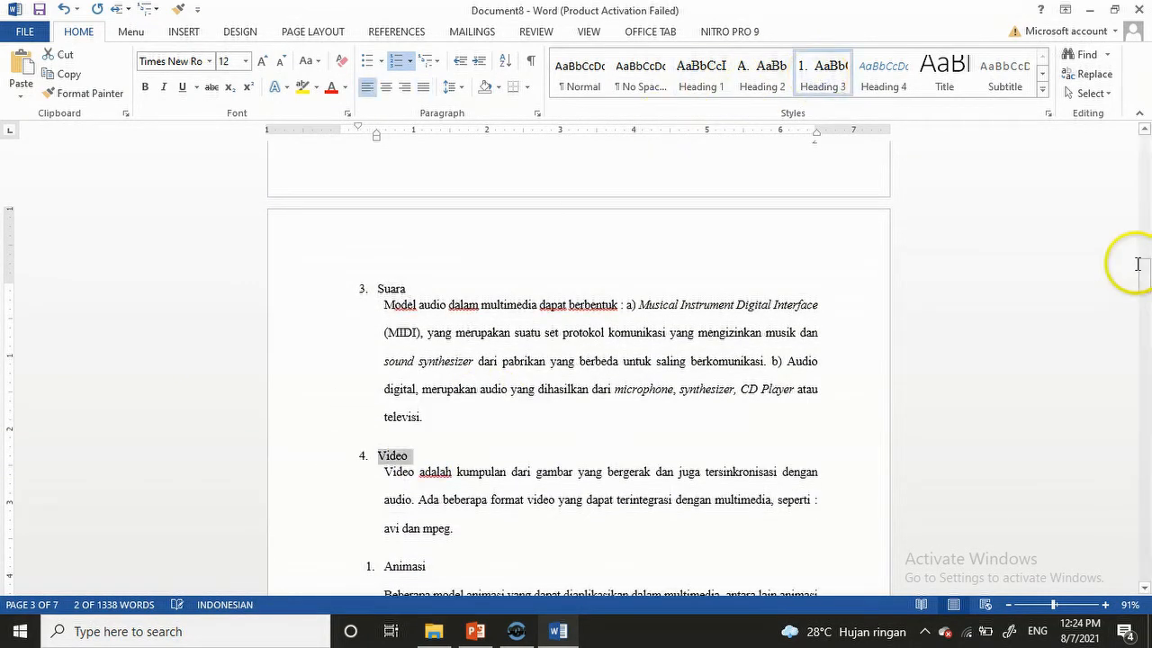
{"action": "left_click_drag", "start_coordinate": [1143, 284], "coordinate": [1145, 303]}
{"action": "left_click_drag", "start_coordinate": [433, 311], "coordinate": [352, 309]}
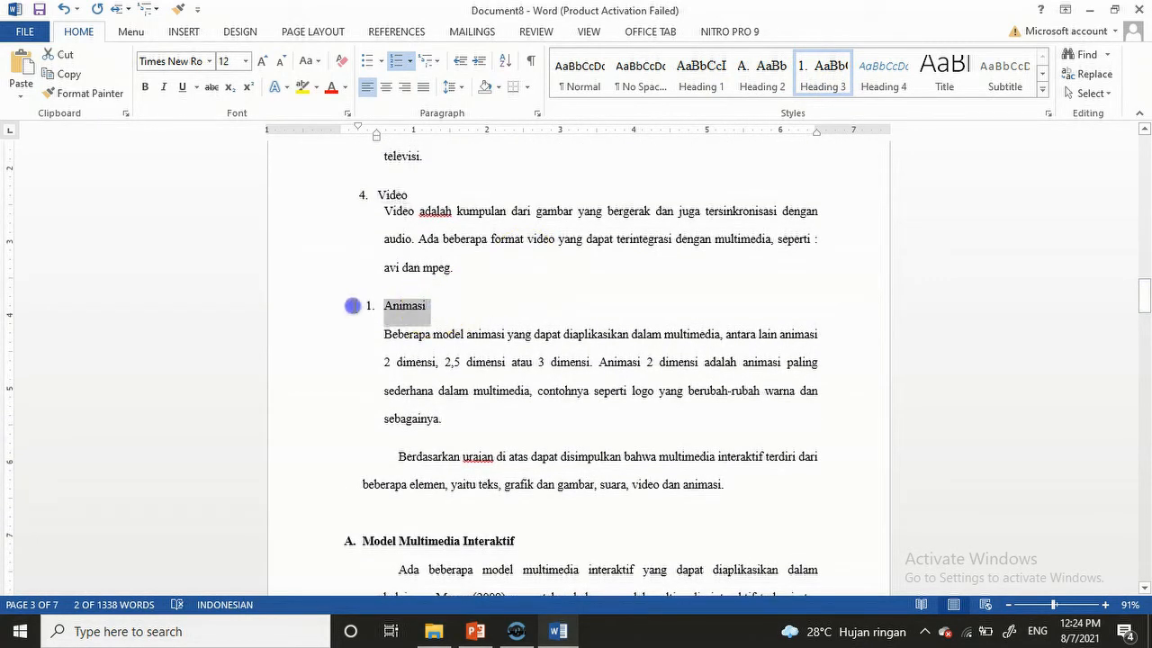
{"action": "left_click", "coordinate": [829, 88]}
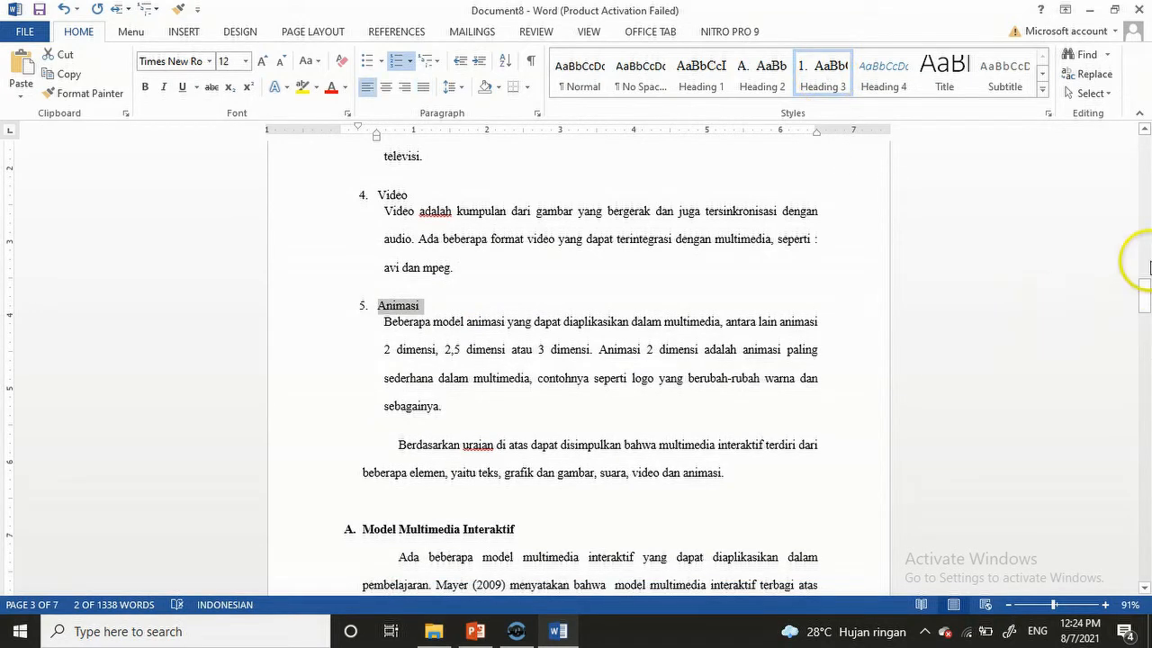
Apply the Heading 2 style to the "Model Multimedia Interaktif" subheading.
{"action": "left_click_drag", "start_coordinate": [1145, 304], "coordinate": [1147, 320]}
{"action": "left_click_drag", "start_coordinate": [531, 420], "coordinate": [361, 420]}
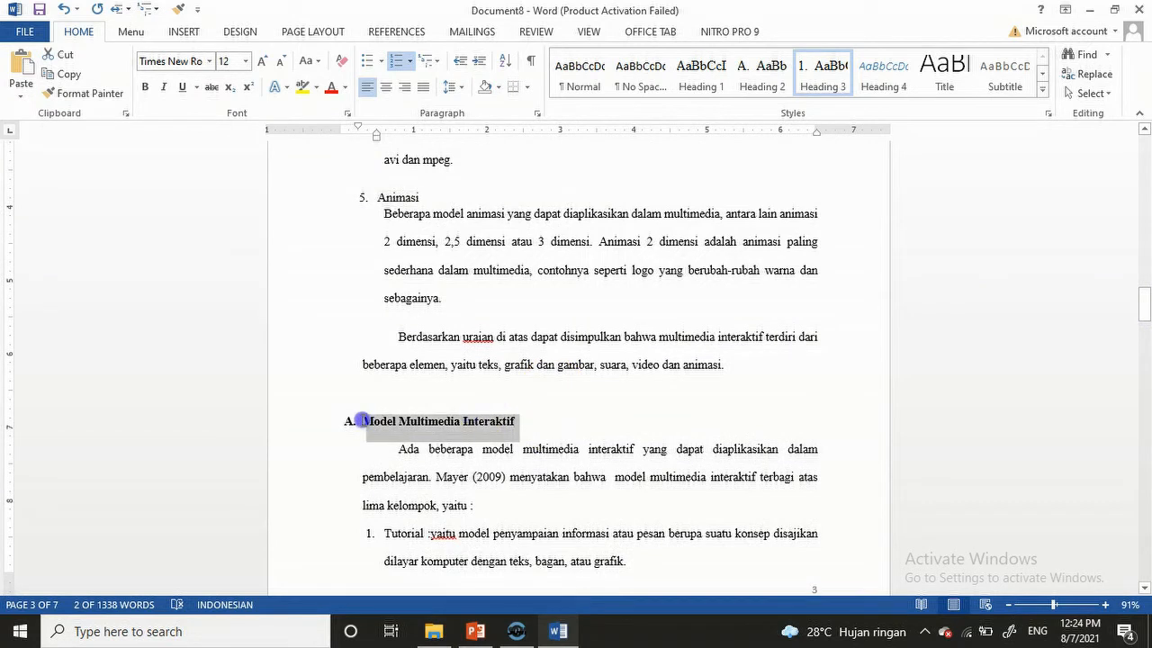
{"action": "left_click", "coordinate": [762, 77]}
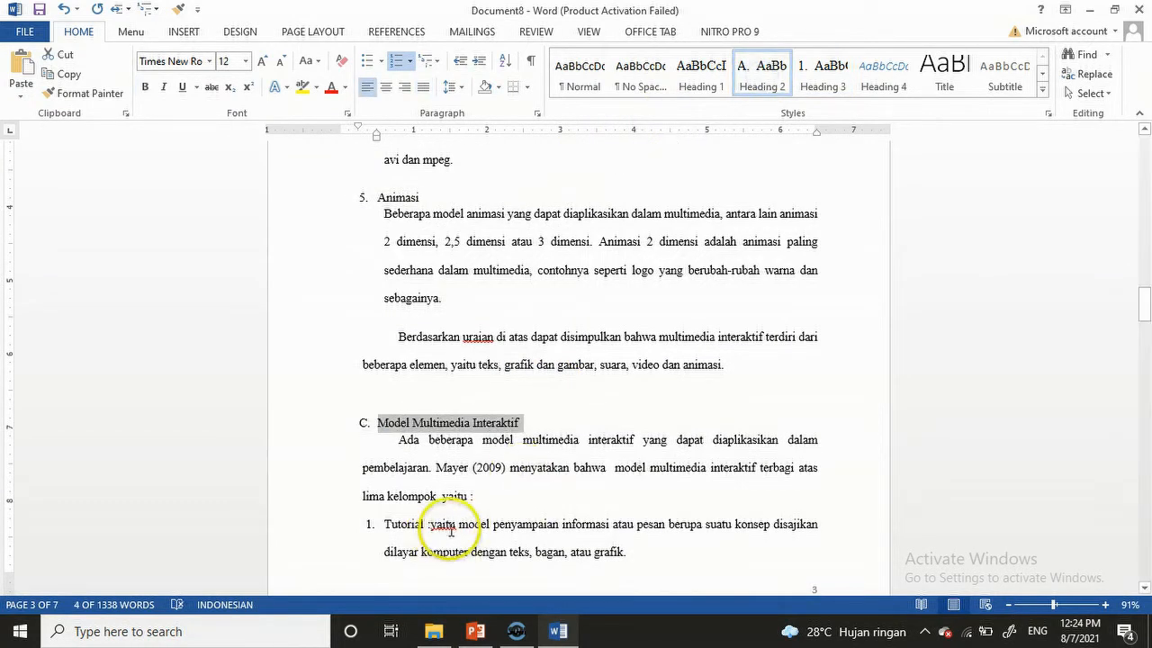
Insert an empty line above the "BAB II" title at the start of the document.
{"action": "left_click_drag", "start_coordinate": [1145, 305], "coordinate": [1145, 179]}
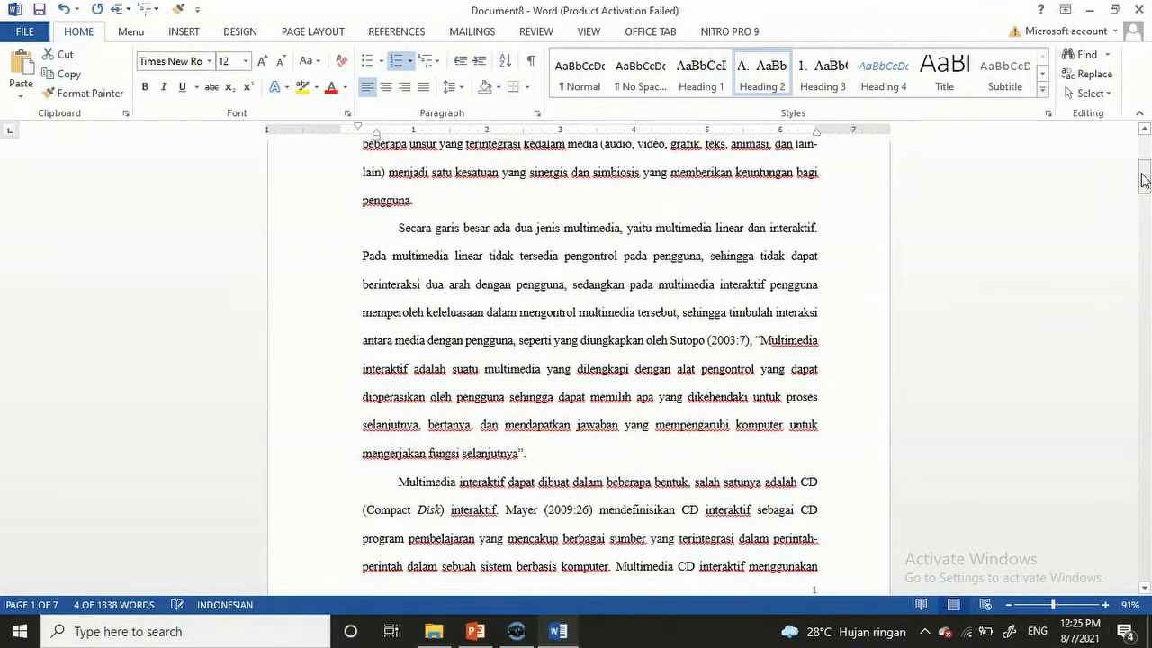
{"action": "left_click_drag", "start_coordinate": [1145, 184], "coordinate": [1145, 149]}
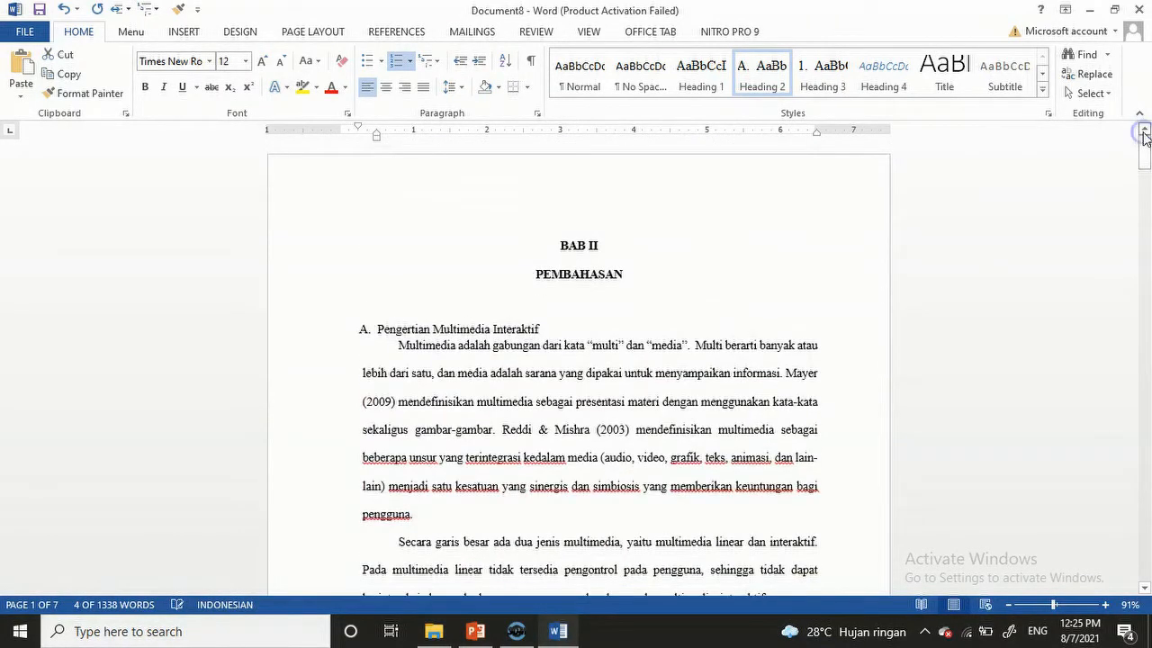
{"action": "left_click", "coordinate": [561, 244]}
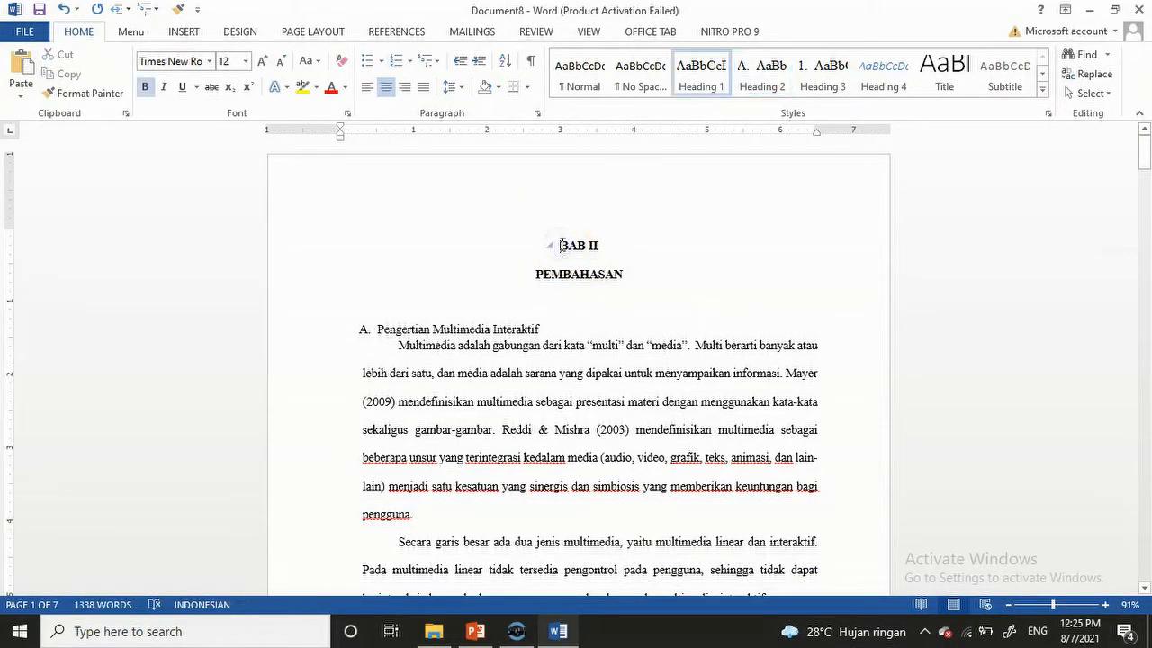
{"action": "key", "text": "Return"}
Insert a custom table of contents with three levels and dotted leaders on the empty line, and follow its "Animasi" entry.
{"action": "left_click", "coordinate": [566, 247]}
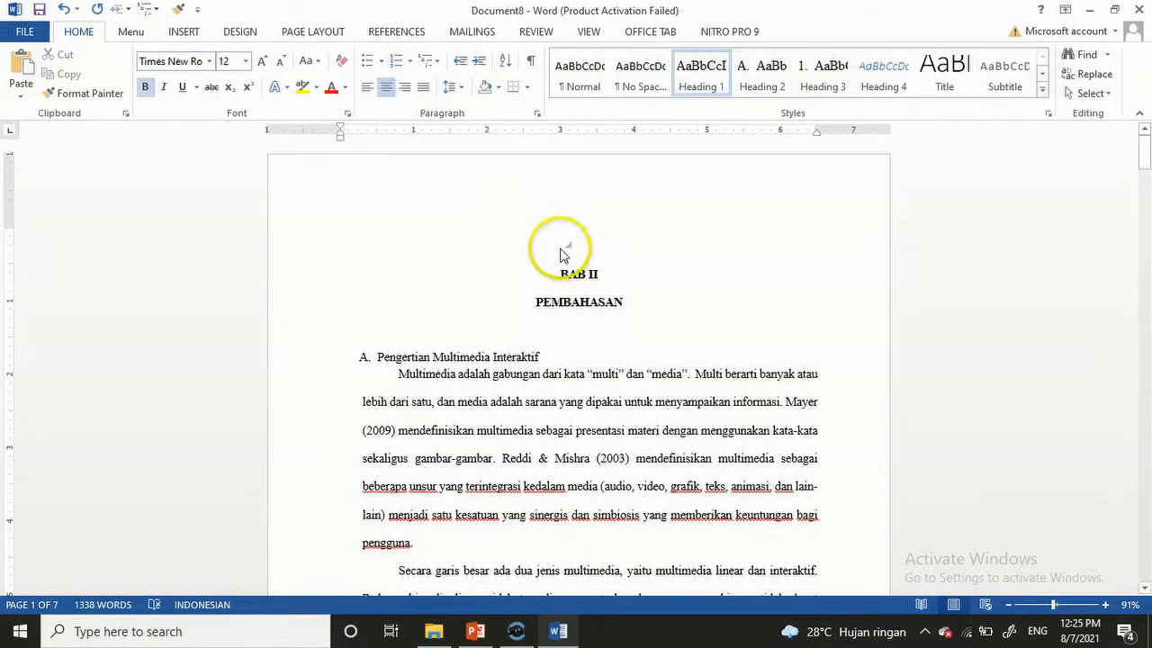
{"action": "left_click", "coordinate": [380, 34]}
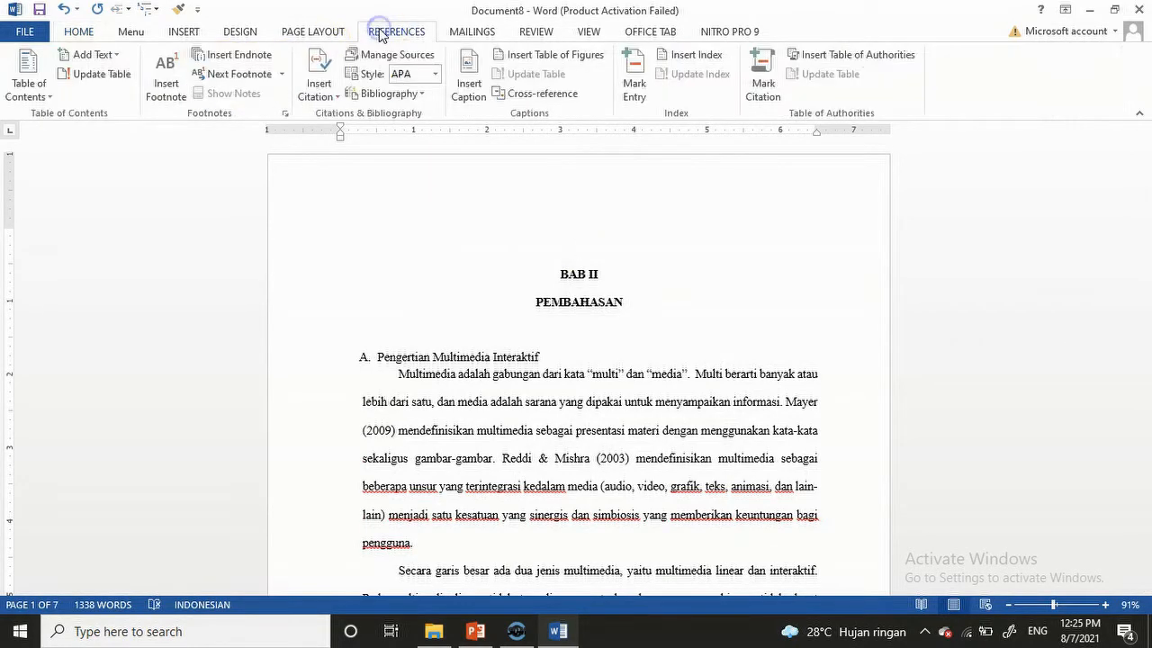
{"action": "left_click", "coordinate": [25, 95]}
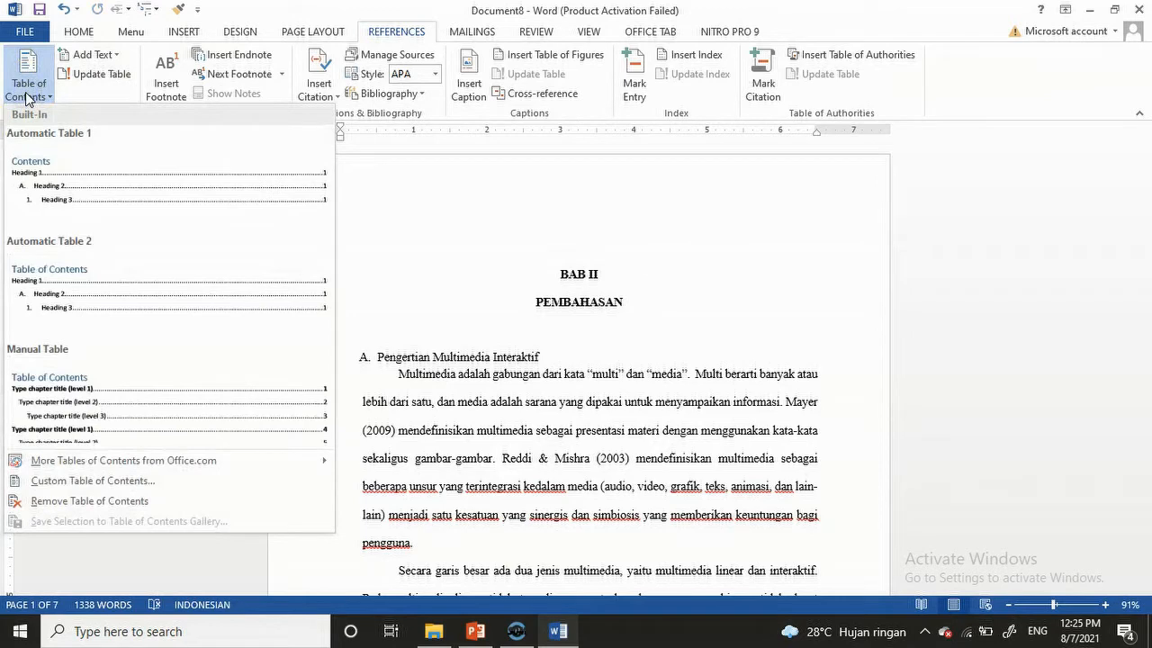
{"action": "left_click", "coordinate": [69, 482]}
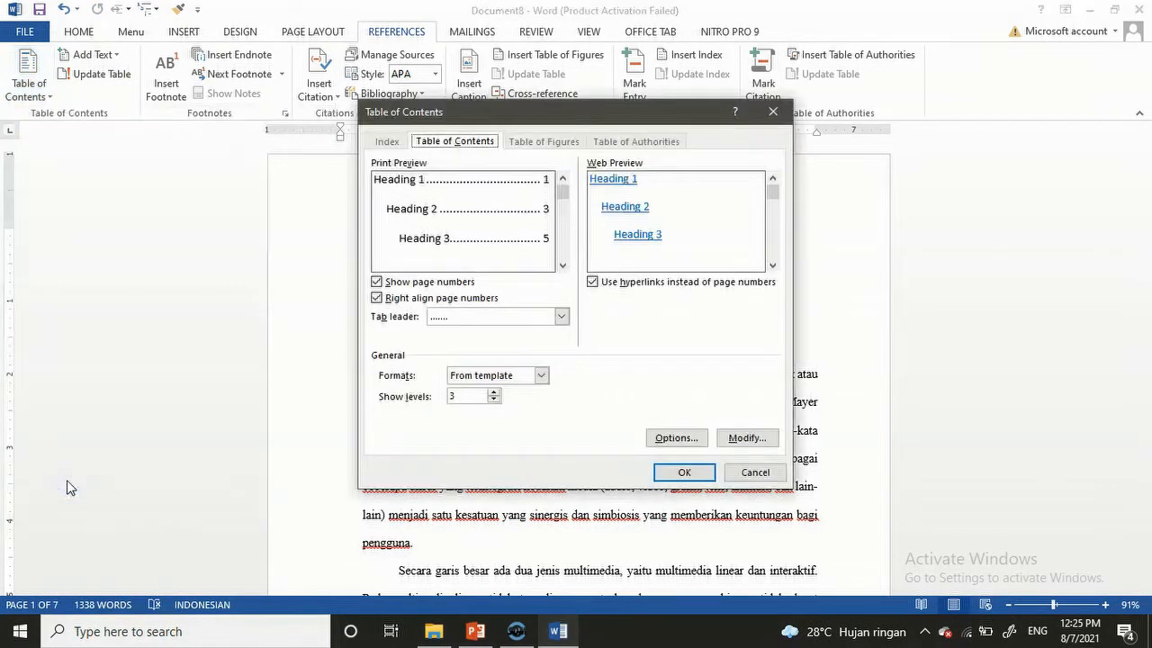
{"action": "left_click", "coordinate": [684, 474]}
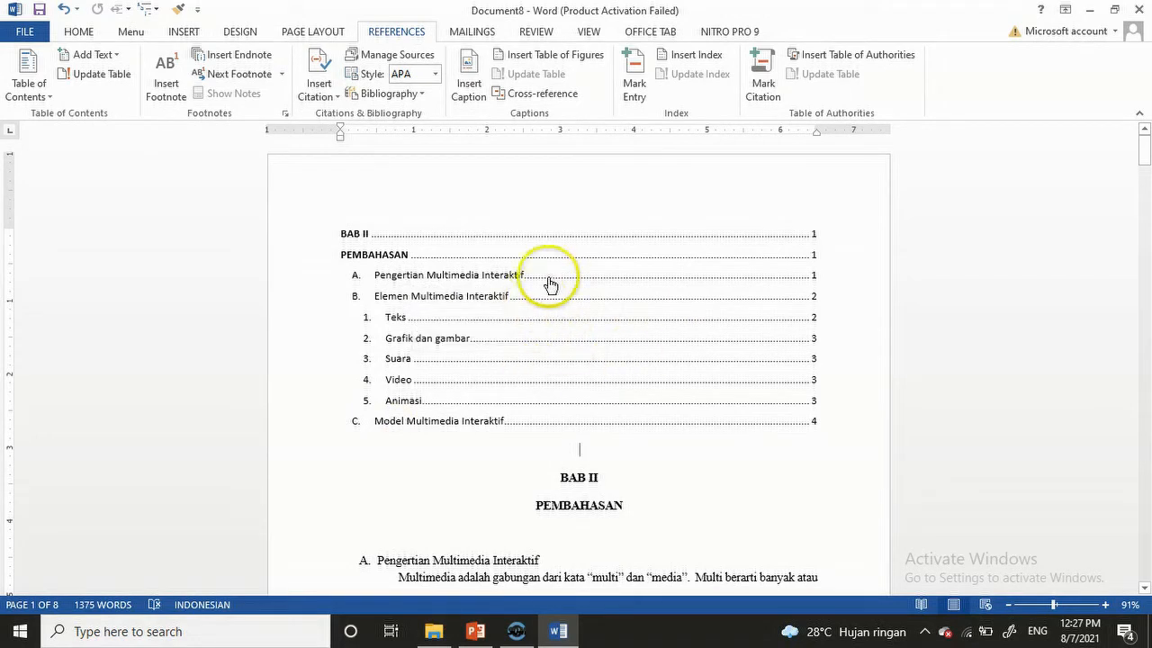
{"action": "left_click", "coordinate": [498, 401], "text": "ctrl"}
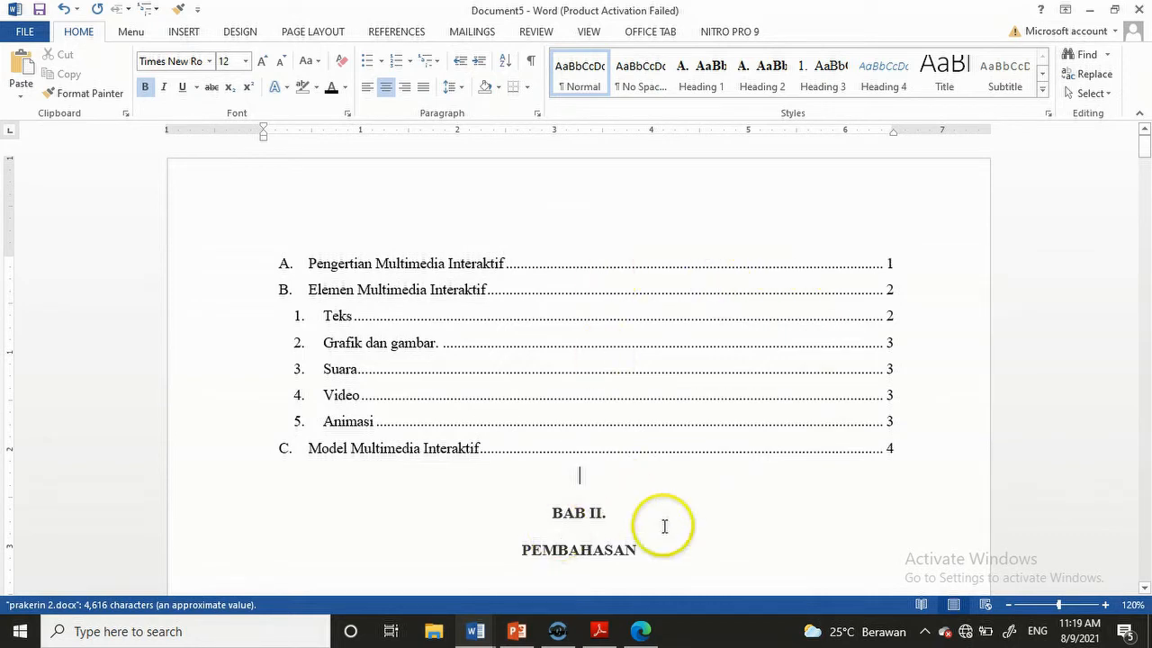
Insert a Next Page section break on the empty line between the table of contents and the "BAB II" title, and check both pages.
{"action": "left_click_drag", "start_coordinate": [1146, 158], "coordinate": [1146, 176]}
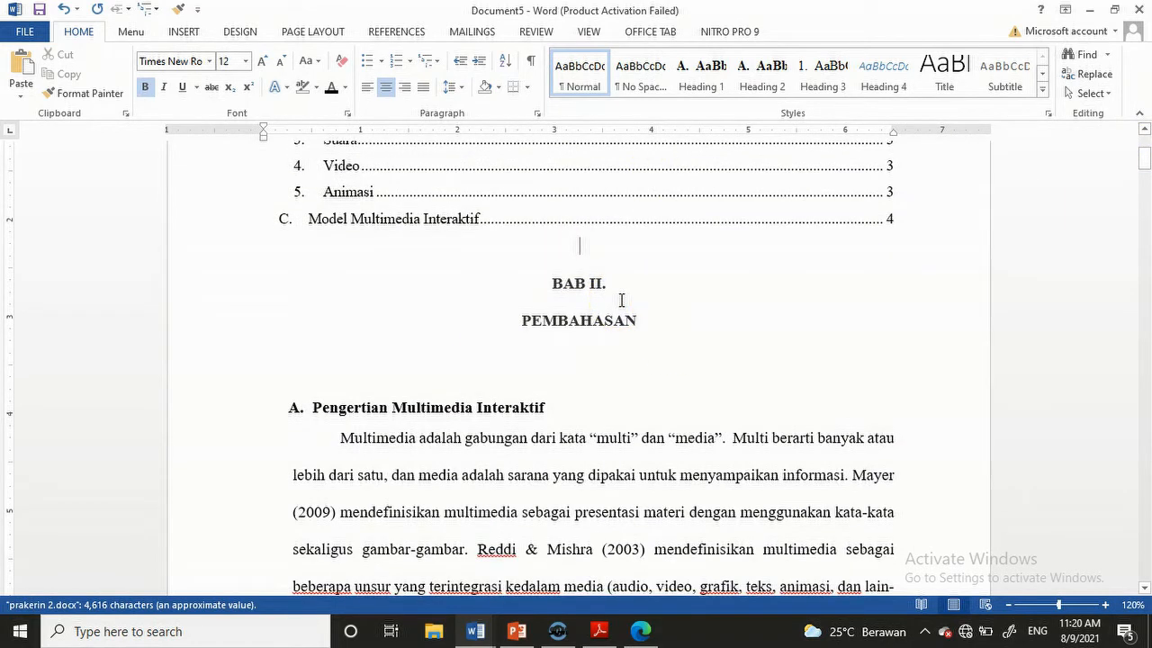
{"action": "left_click", "coordinate": [587, 250]}
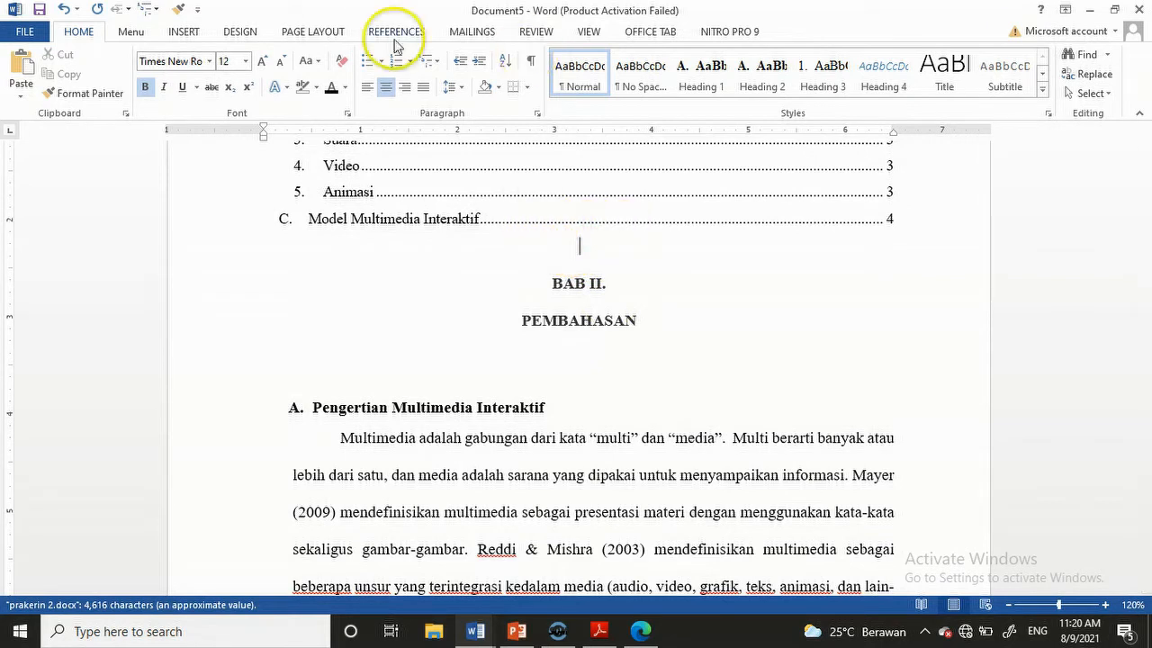
{"action": "left_click", "coordinate": [315, 32]}
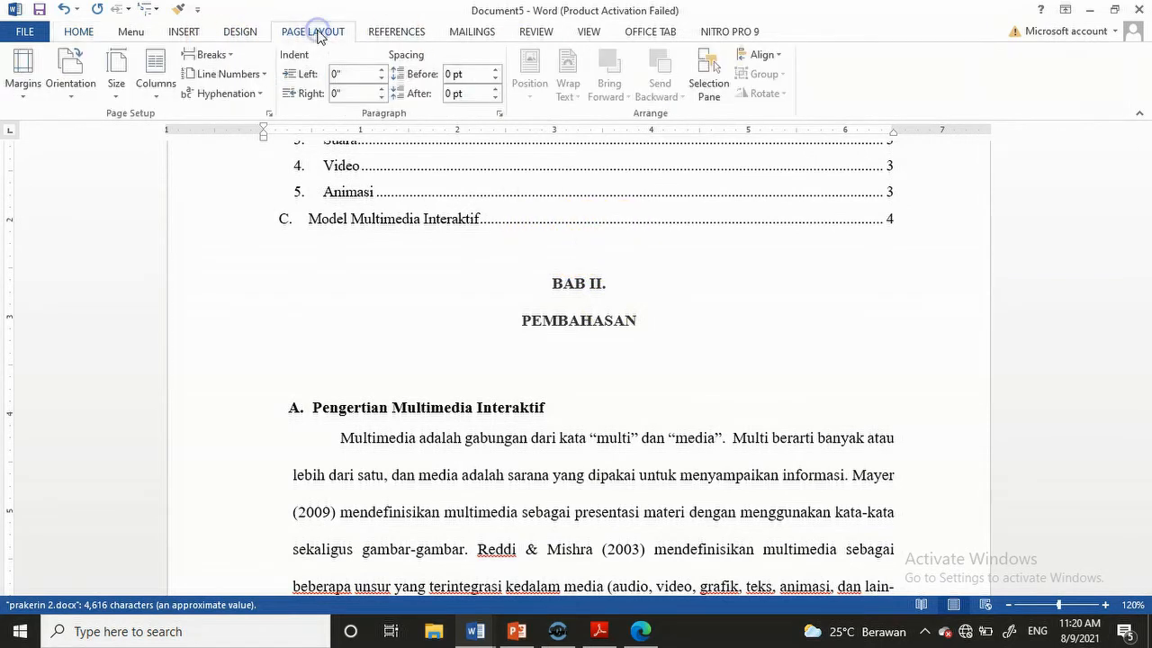
{"action": "left_click", "coordinate": [232, 57]}
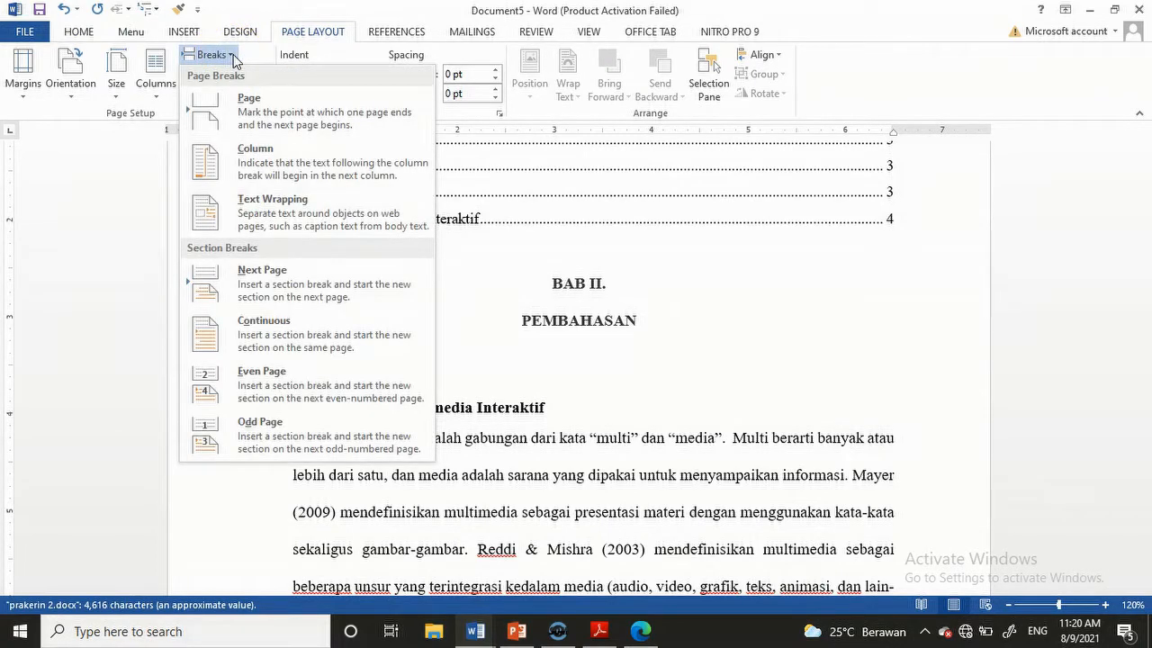
{"action": "left_click", "coordinate": [262, 285]}
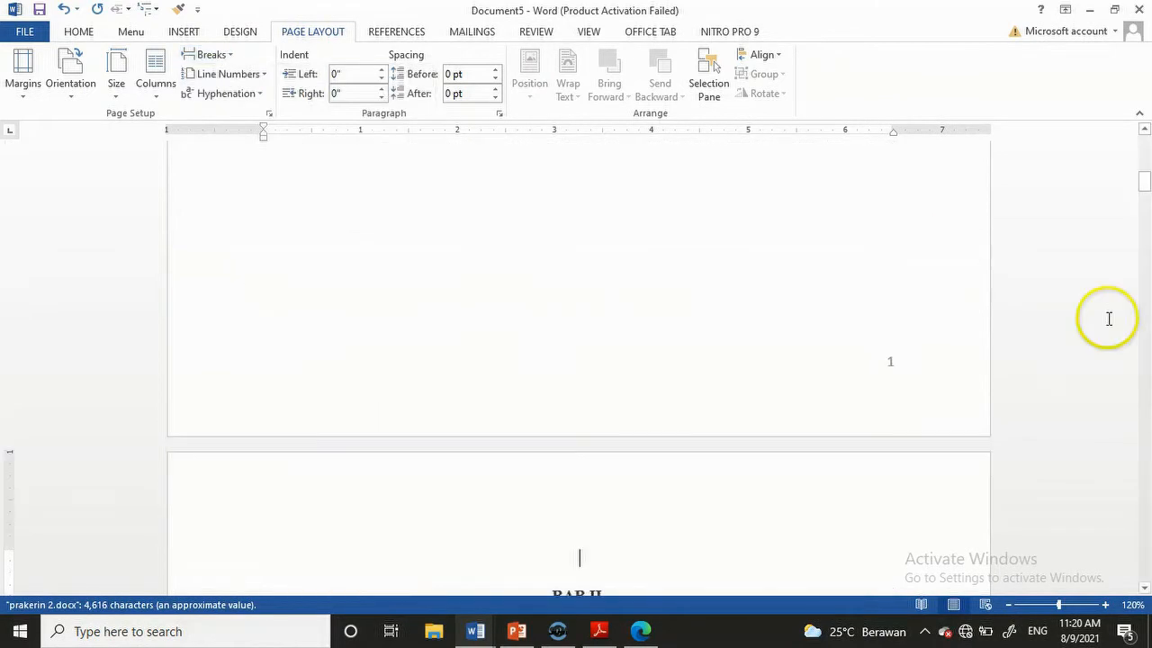
{"action": "mouse_move", "coordinate": [1147, 185]}
{"action": "left_mouse_down"}
{"action": "mouse_move", "coordinate": [1148, 144]}
{"action": "mouse_move", "coordinate": [1147, 197]}
{"action": "left_mouse_up"}
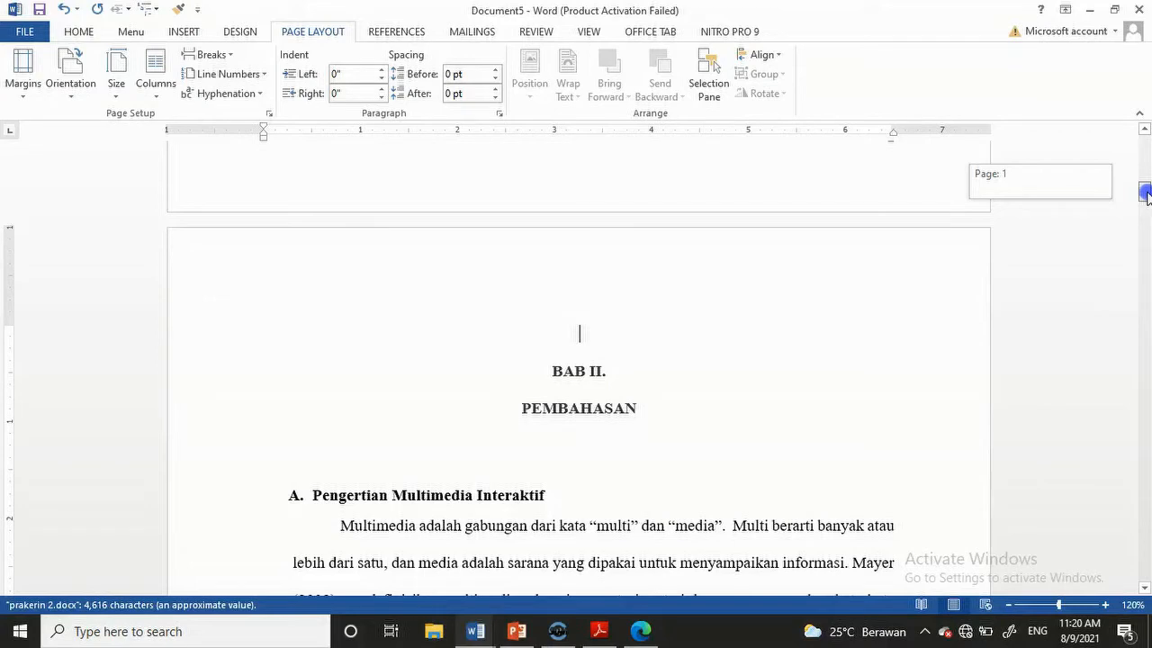
{"action": "left_click_drag", "start_coordinate": [1146, 195], "coordinate": [1146, 144]}
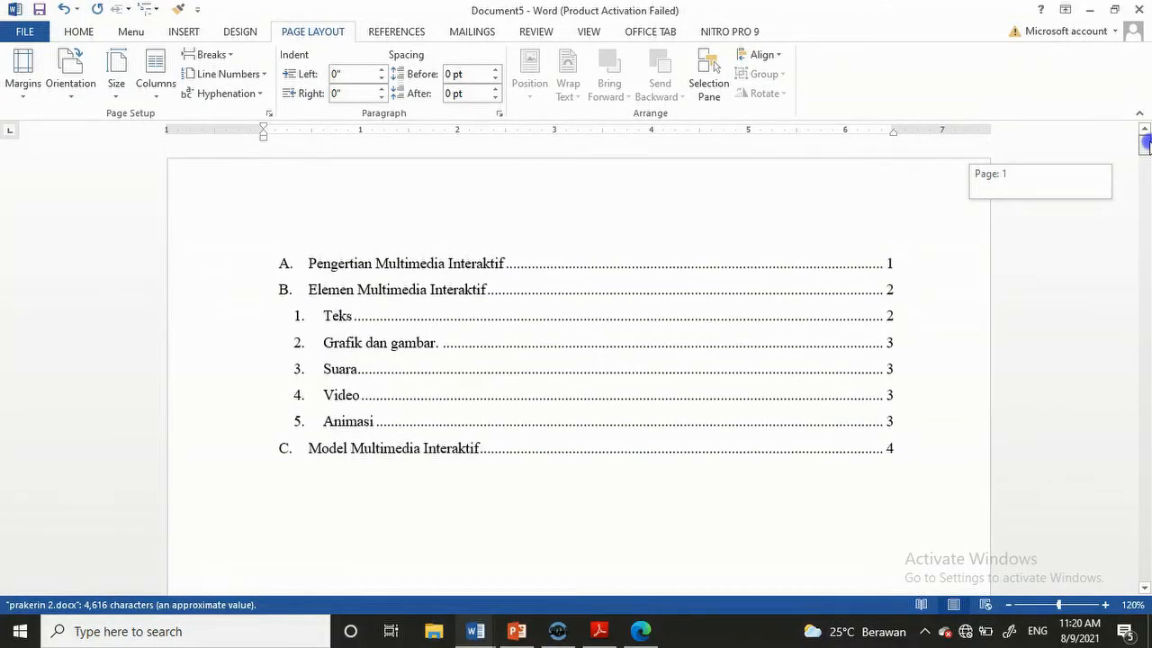
{"action": "left_click_drag", "start_coordinate": [1146, 148], "coordinate": [1146, 205]}
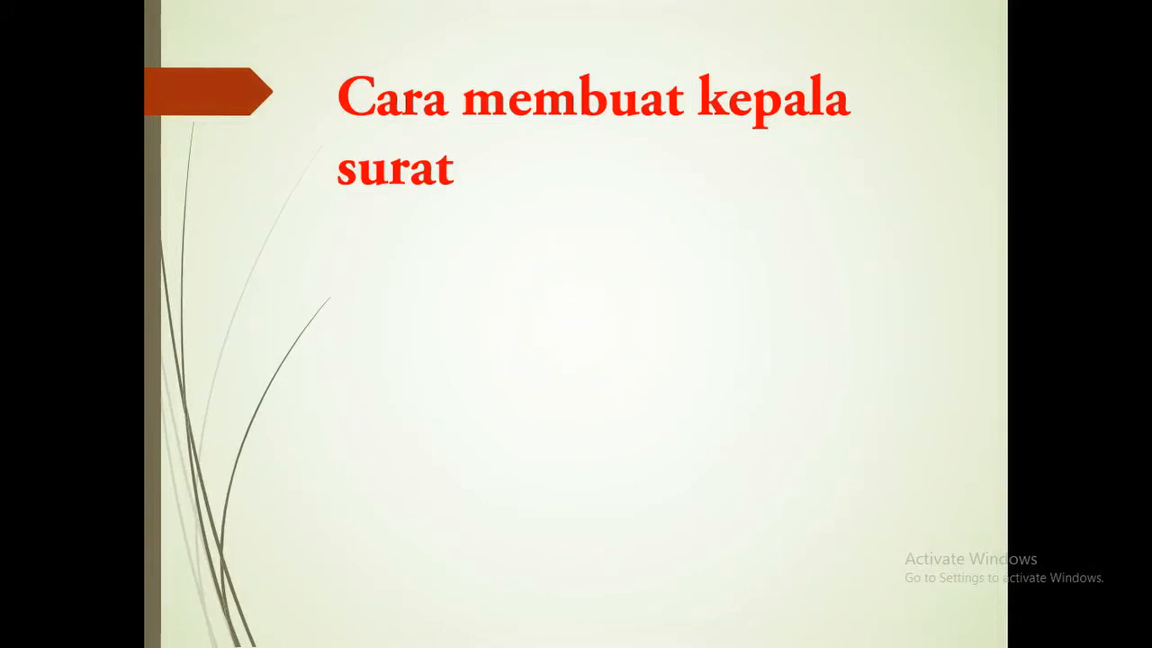
{"action": "key", "text": "Right"}
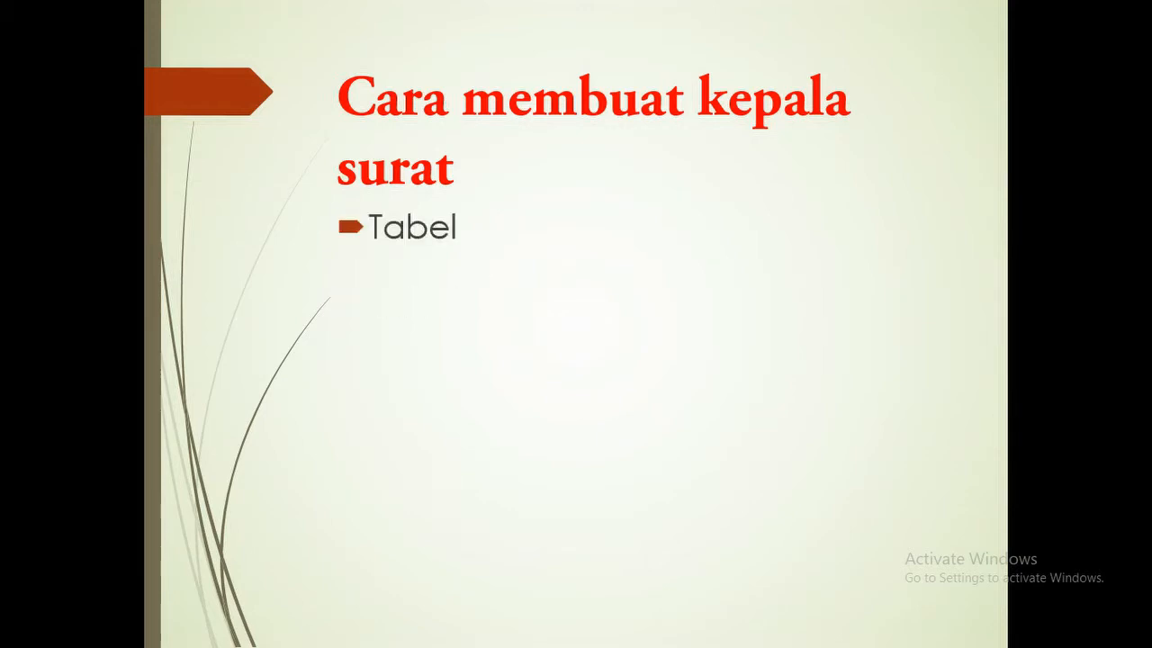
{"action": "key", "text": "Right"}
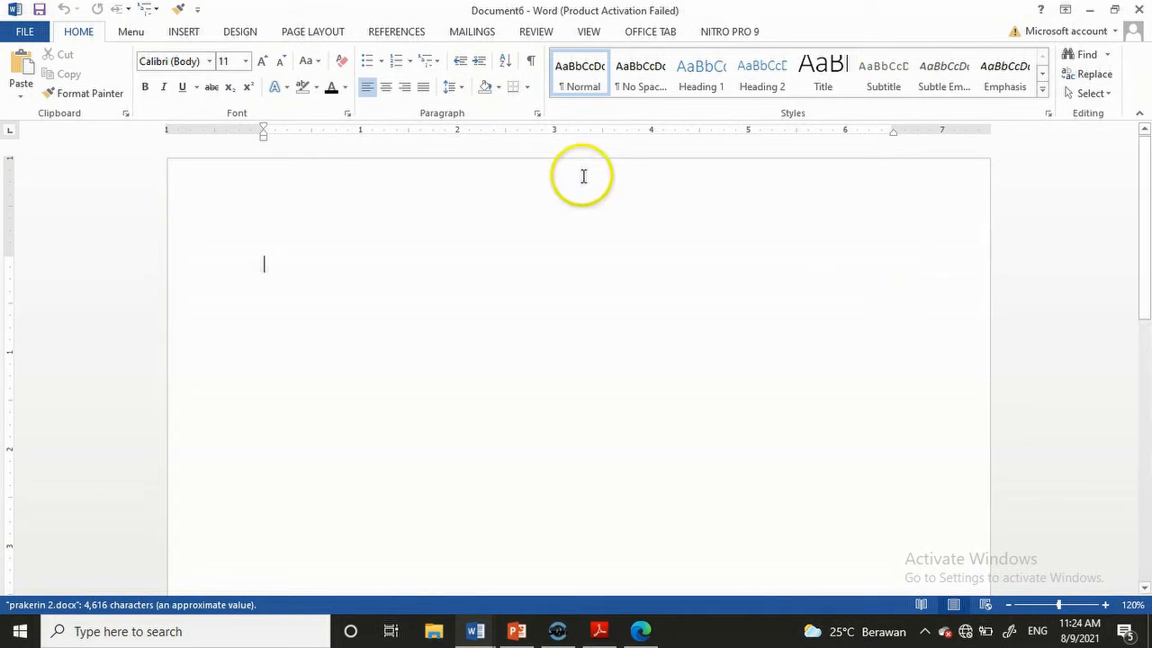
Insert a table with 2 columns and 1 row in the blank document and narrow its first column to about 1.3 inches.
{"action": "left_click", "coordinate": [183, 31]}
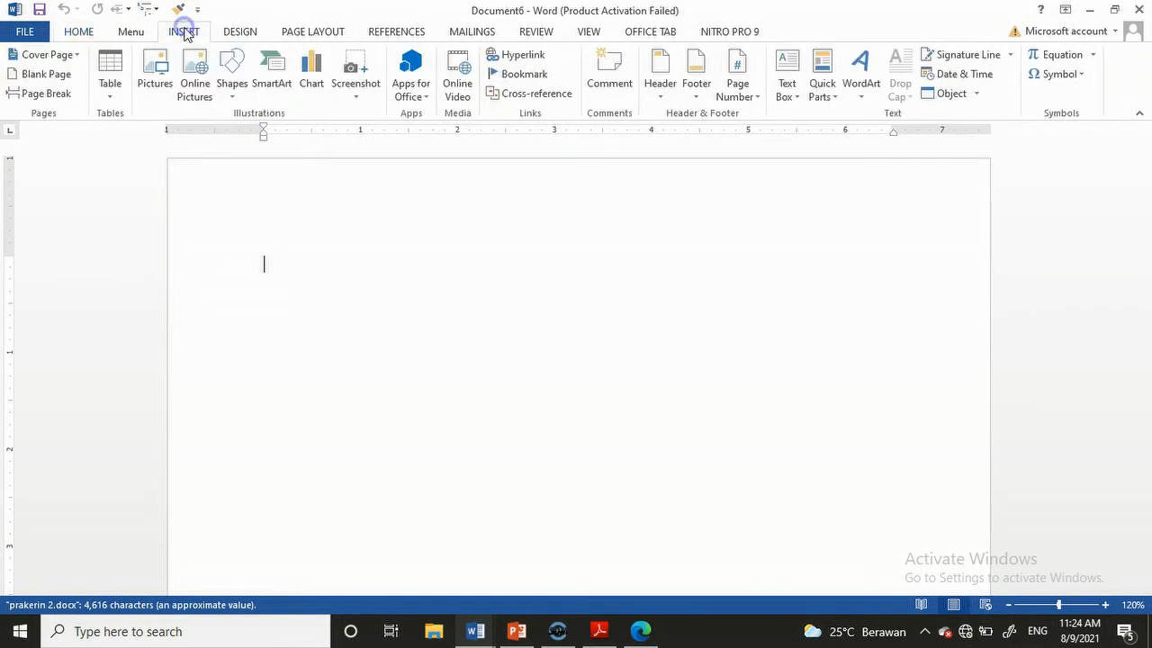
{"action": "left_click", "coordinate": [112, 98]}
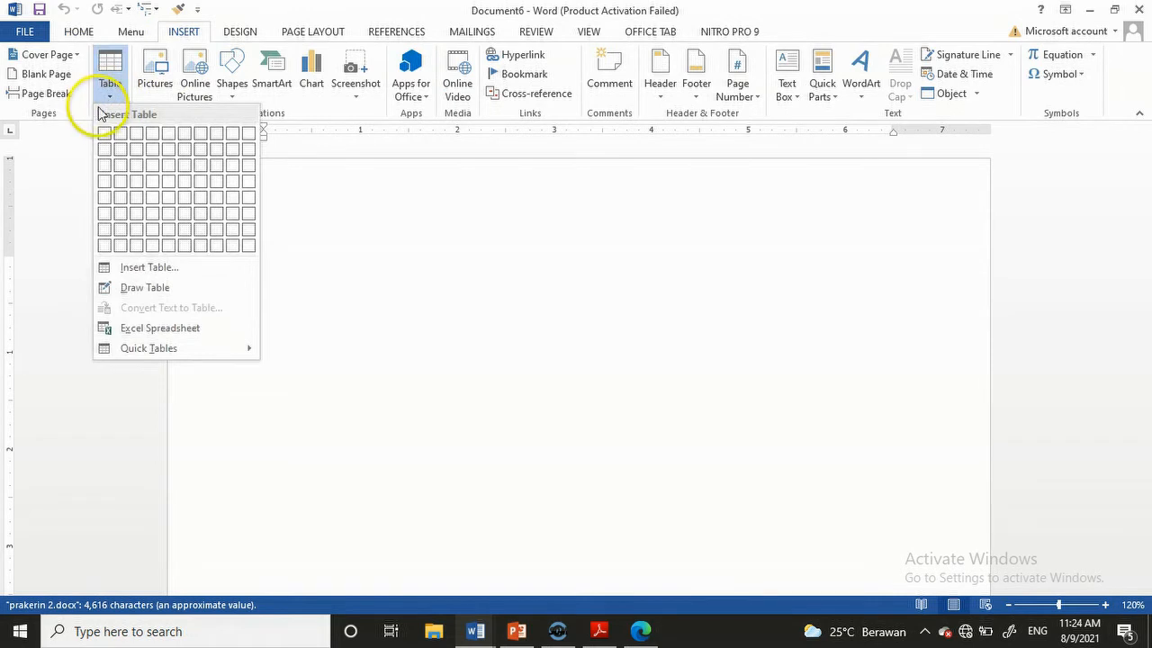
{"action": "left_click", "coordinate": [141, 270]}
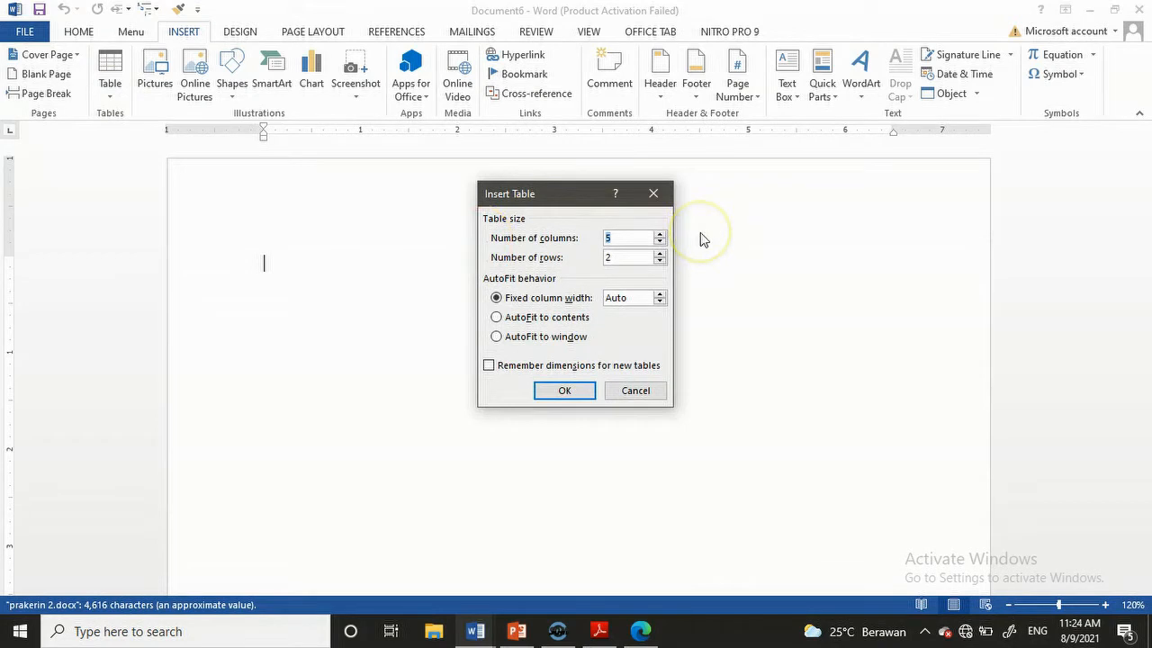
{"action": "type", "text": "2"}
{"action": "left_click", "coordinate": [607, 258]}
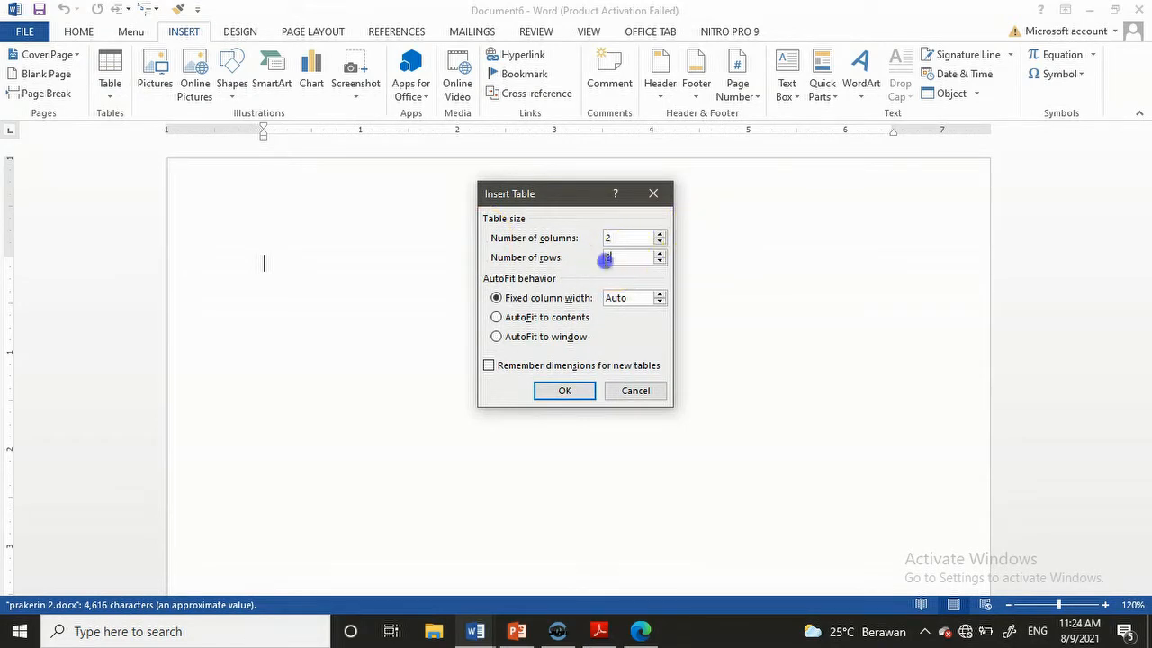
{"action": "type", "text": "1"}
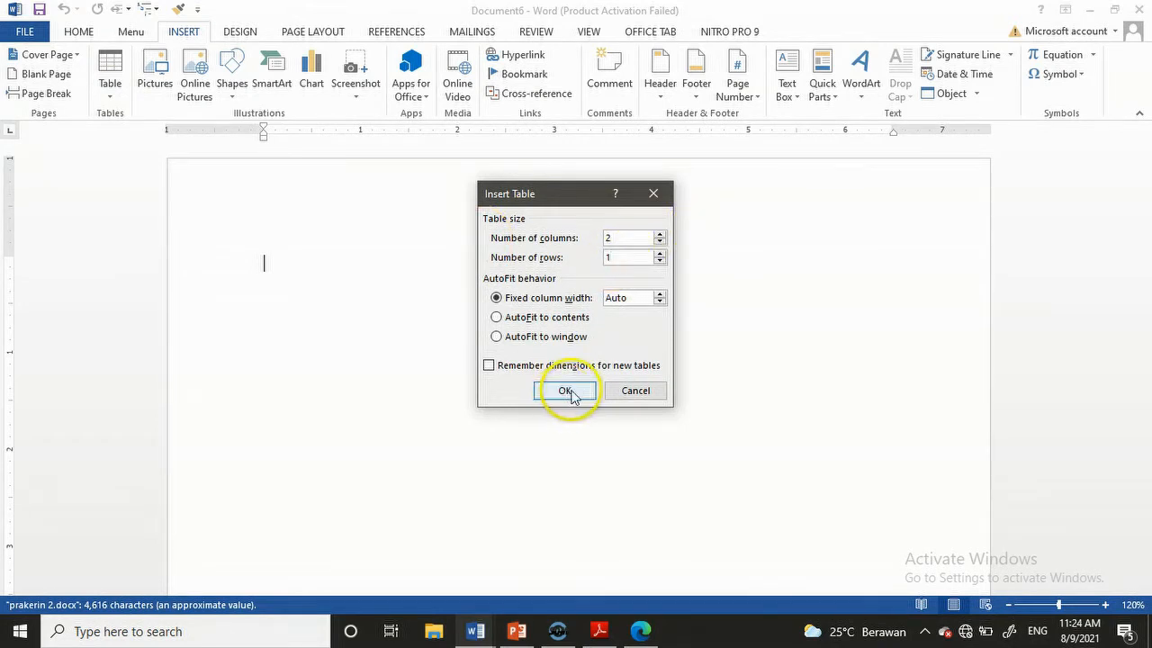
{"action": "left_click", "coordinate": [566, 389]}
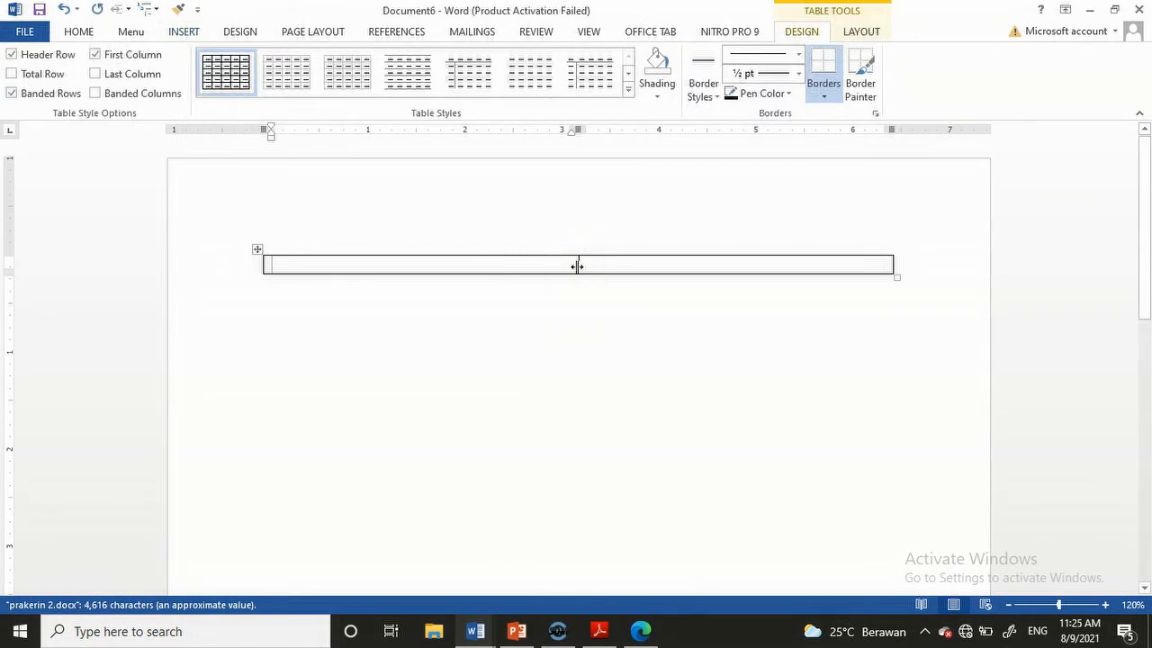
{"action": "left_click_drag", "start_coordinate": [577, 266], "coordinate": [391, 281]}
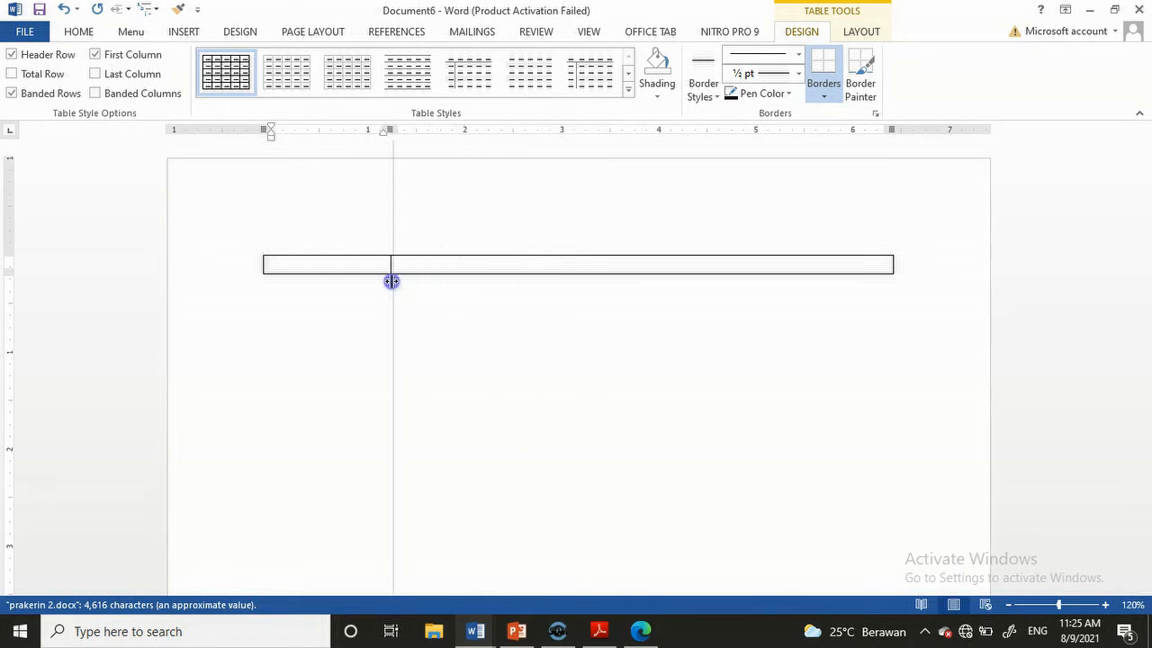
{"action": "left_click_drag", "start_coordinate": [394, 281], "coordinate": [394, 280]}
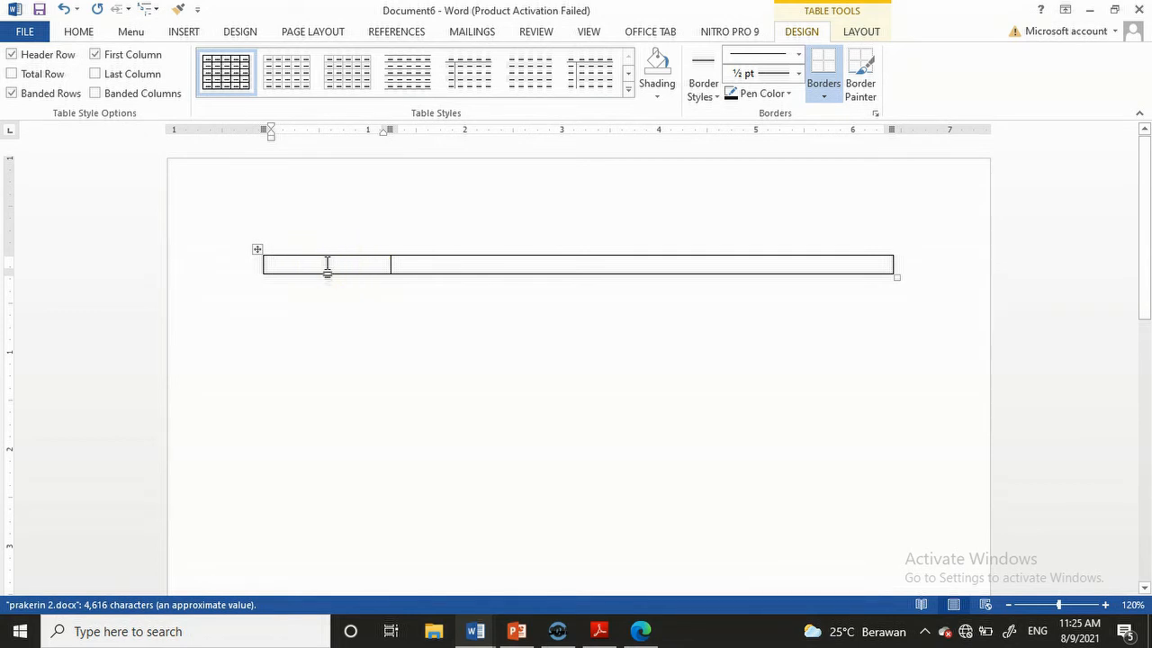
Insert the crossed hammer and wrench symbol from the Webdings font, character code 64, into the table's first cell.
{"action": "left_click", "coordinate": [184, 32]}
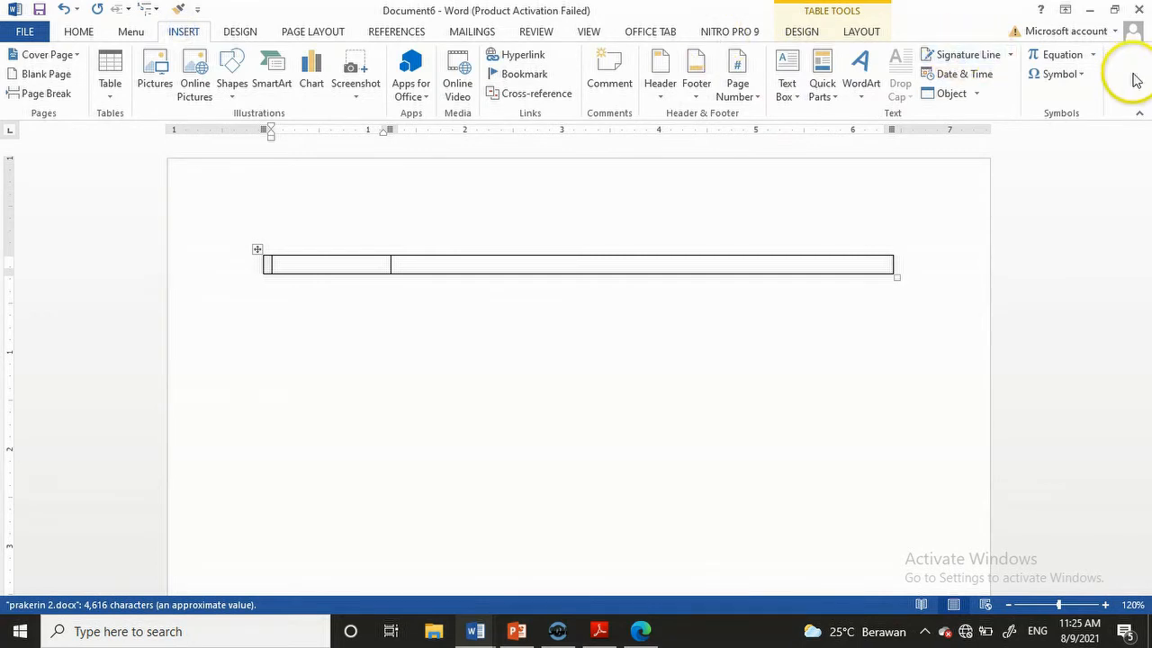
{"action": "left_click", "coordinate": [1078, 76]}
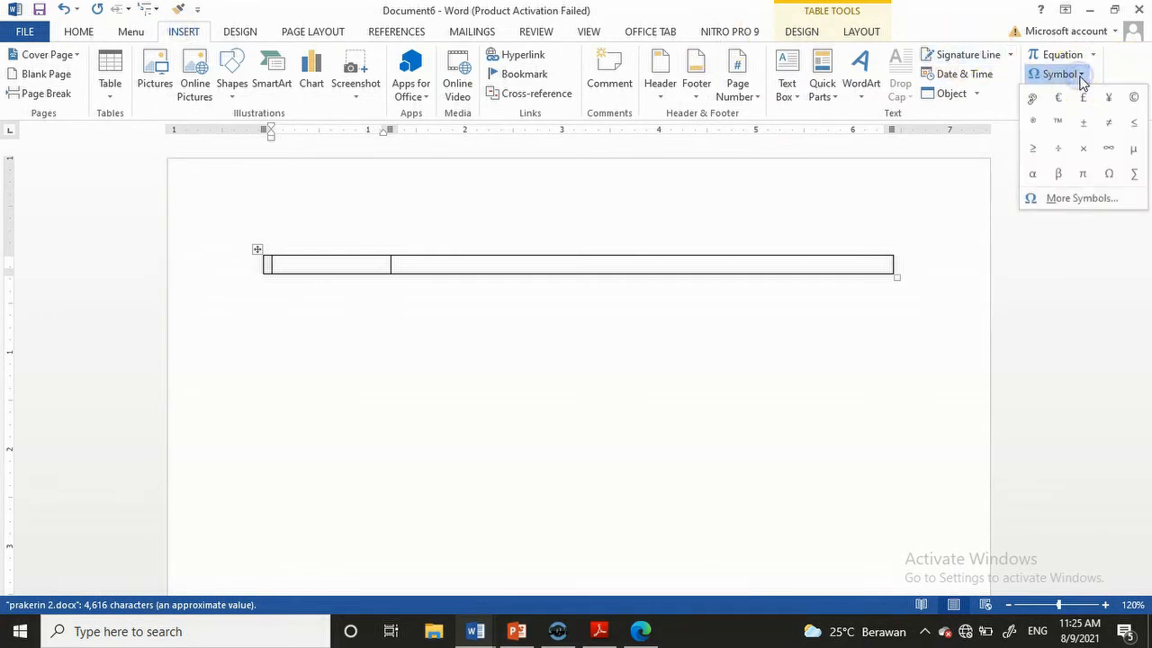
{"action": "left_click", "coordinate": [1080, 198]}
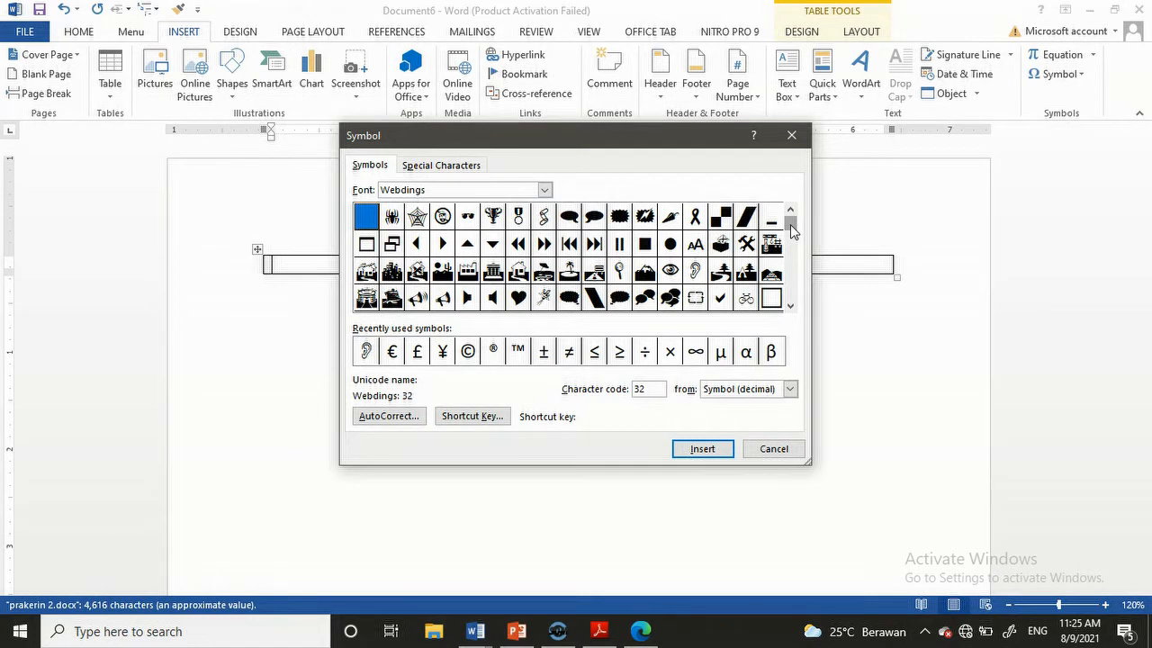
{"action": "left_click", "coordinate": [745, 245]}
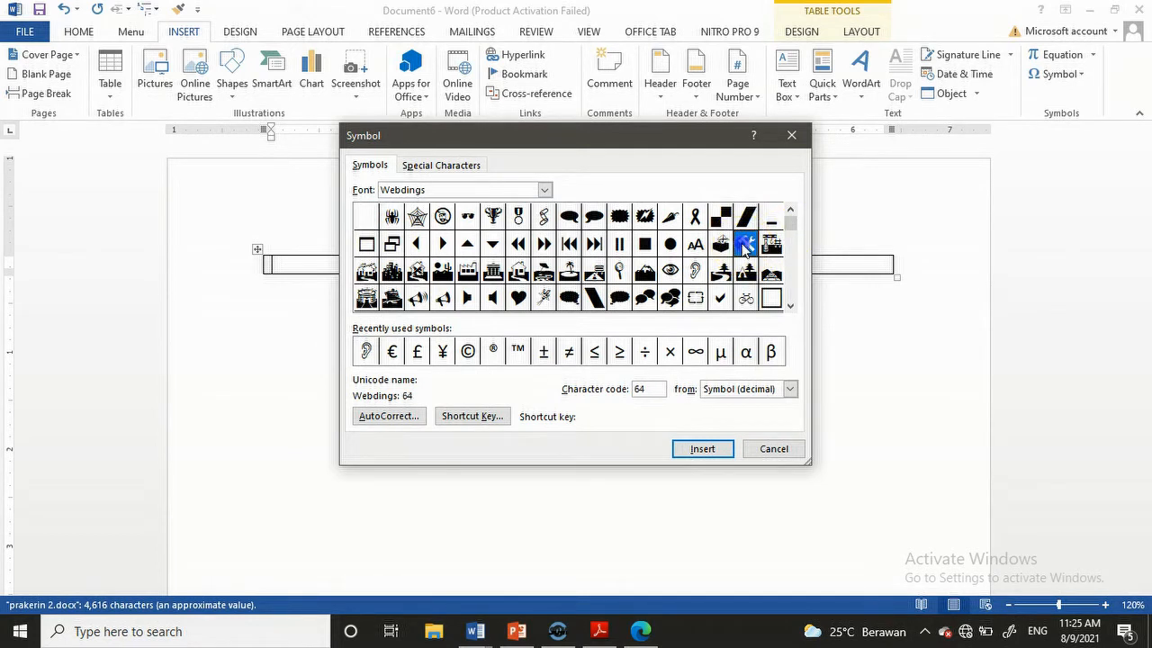
{"action": "left_click", "coordinate": [702, 449]}
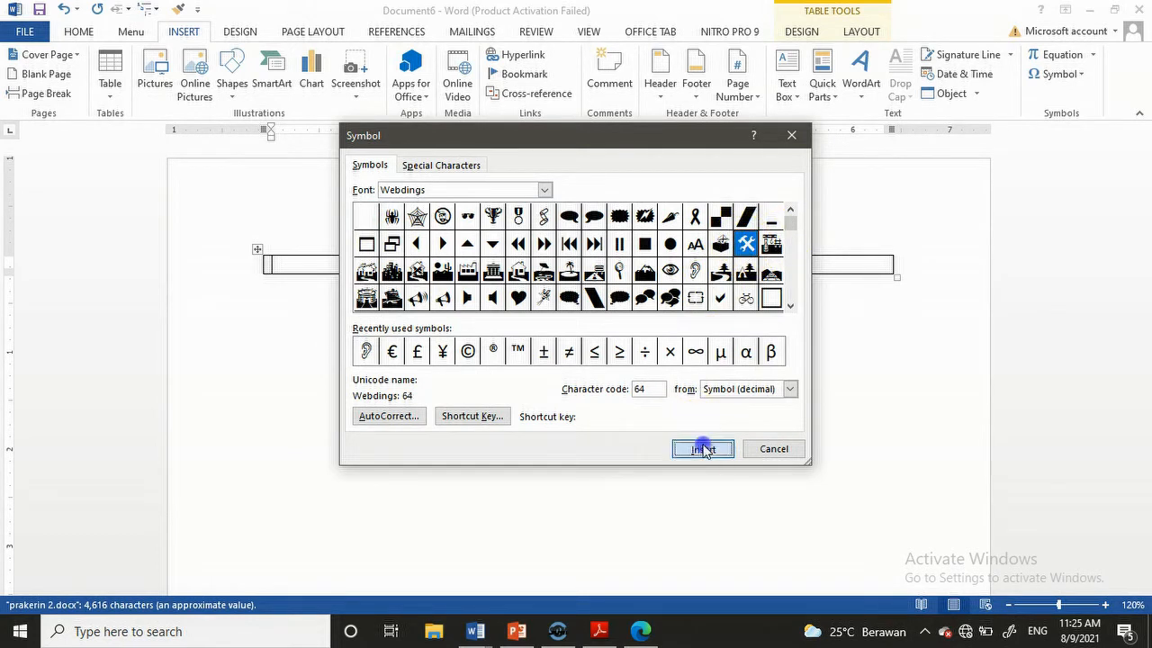
{"action": "left_click", "coordinate": [774, 446]}
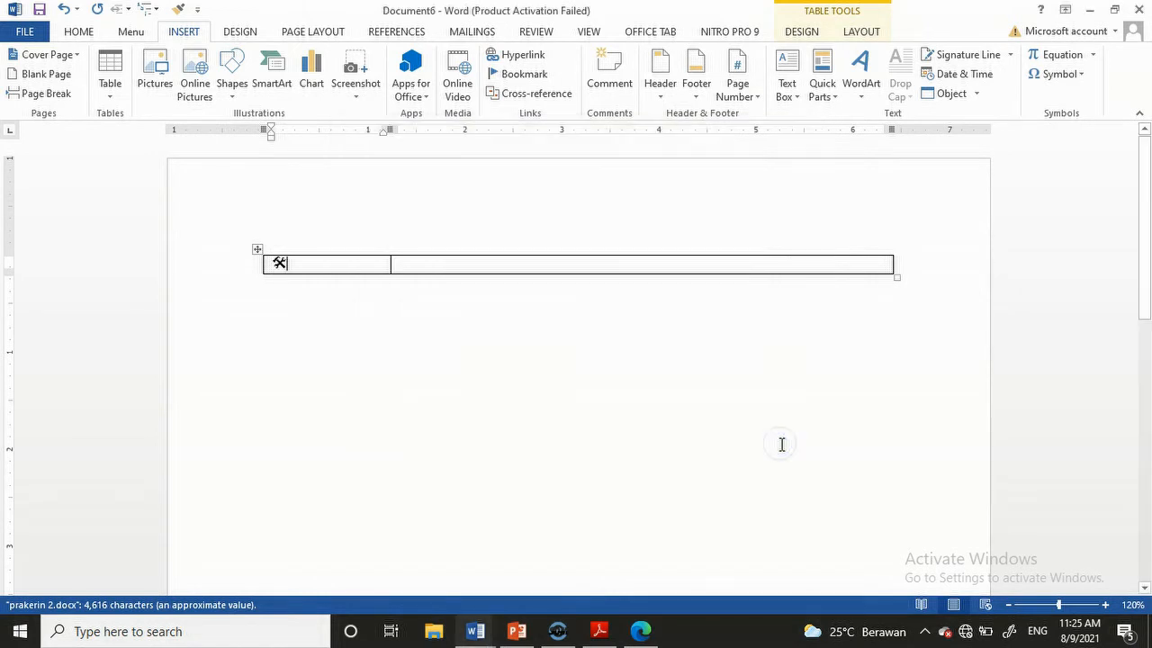
Fill the second cell with PT ABADI SANJAYA, its business line, address and phone numbers, and put a space between "Menjual" and "alat".
{"action": "left_click", "coordinate": [422, 264]}
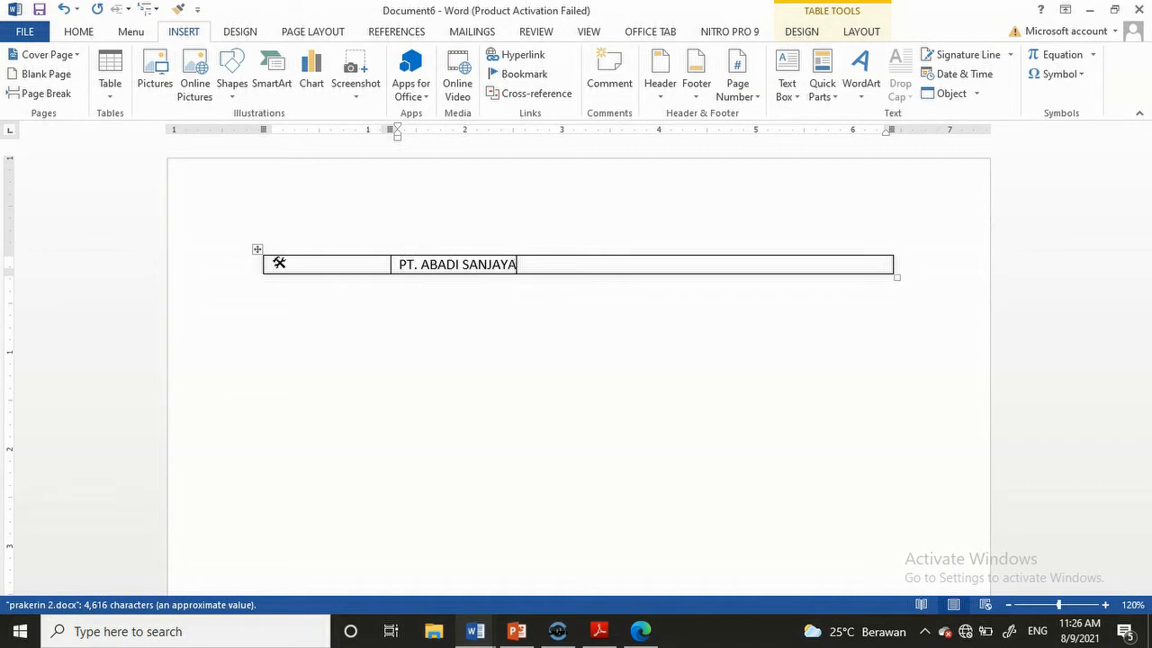
{"action": "key", "text": "ctrl+v"}
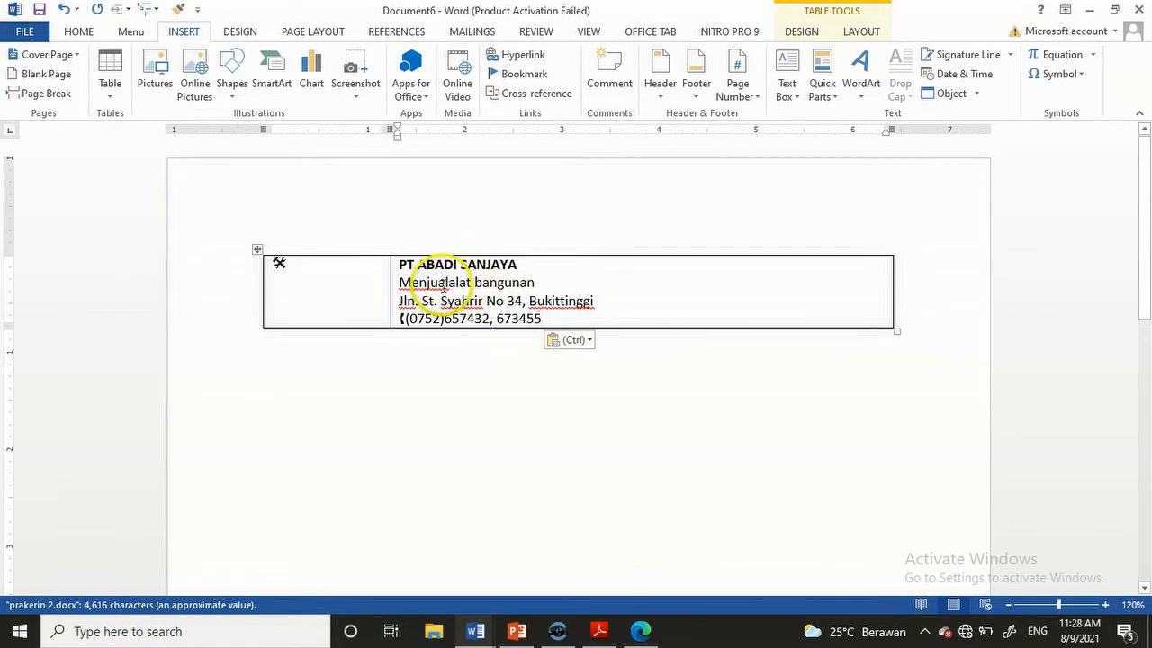
{"action": "left_click", "coordinate": [448, 284]}
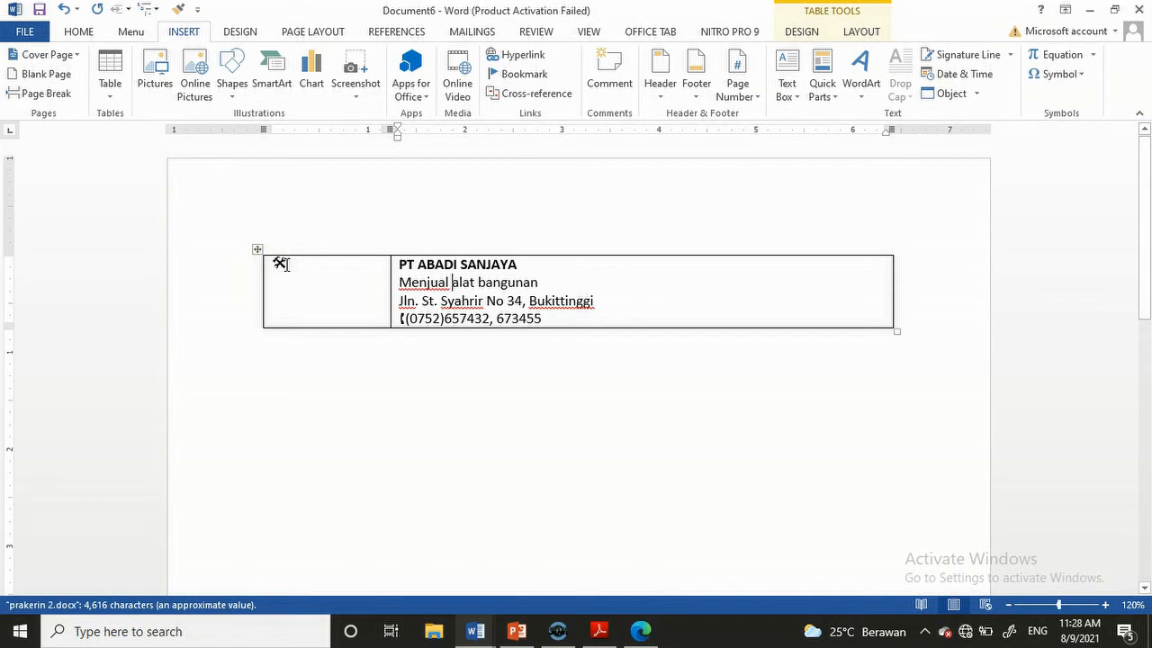
Enlarge the hammer and wrench symbol in the first cell to font size 72.
{"action": "left_click_drag", "start_coordinate": [284, 263], "coordinate": [274, 263]}
{"action": "left_click", "coordinate": [78, 31]}
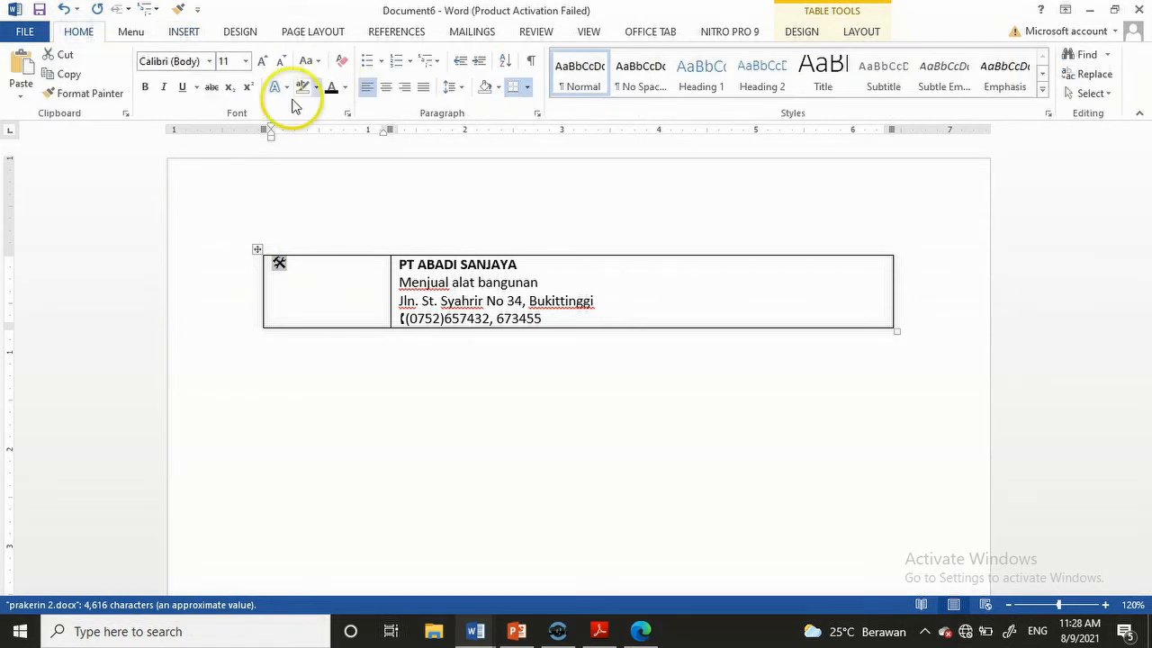
{"action": "left_click", "coordinate": [244, 61]}
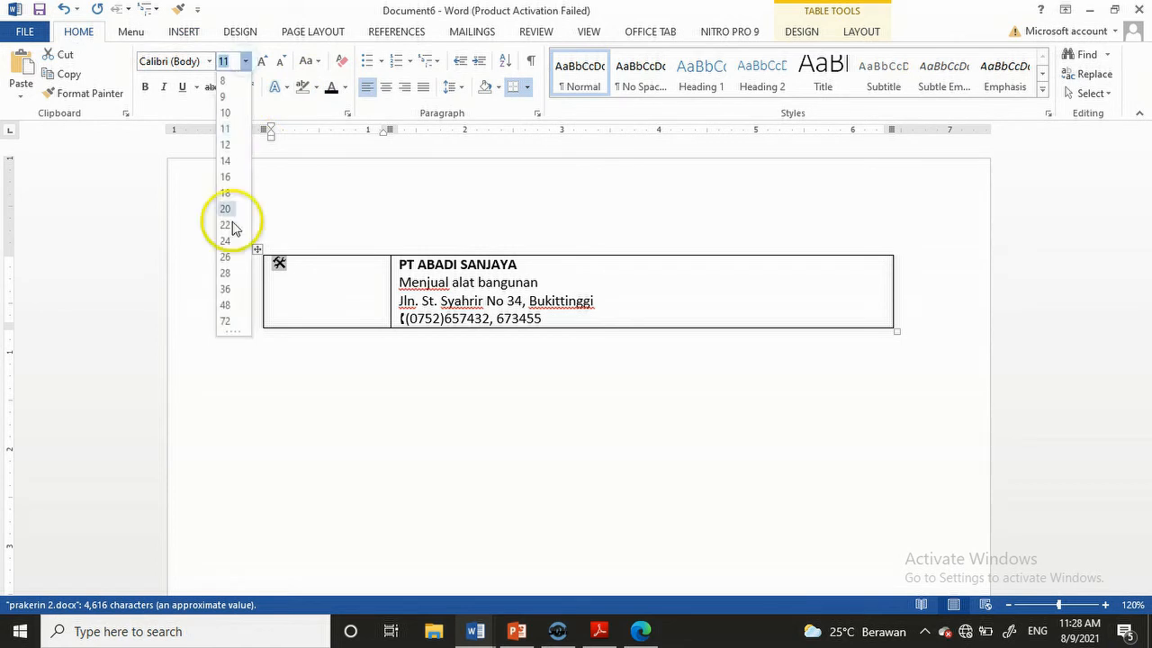
{"action": "left_click", "coordinate": [225, 321]}
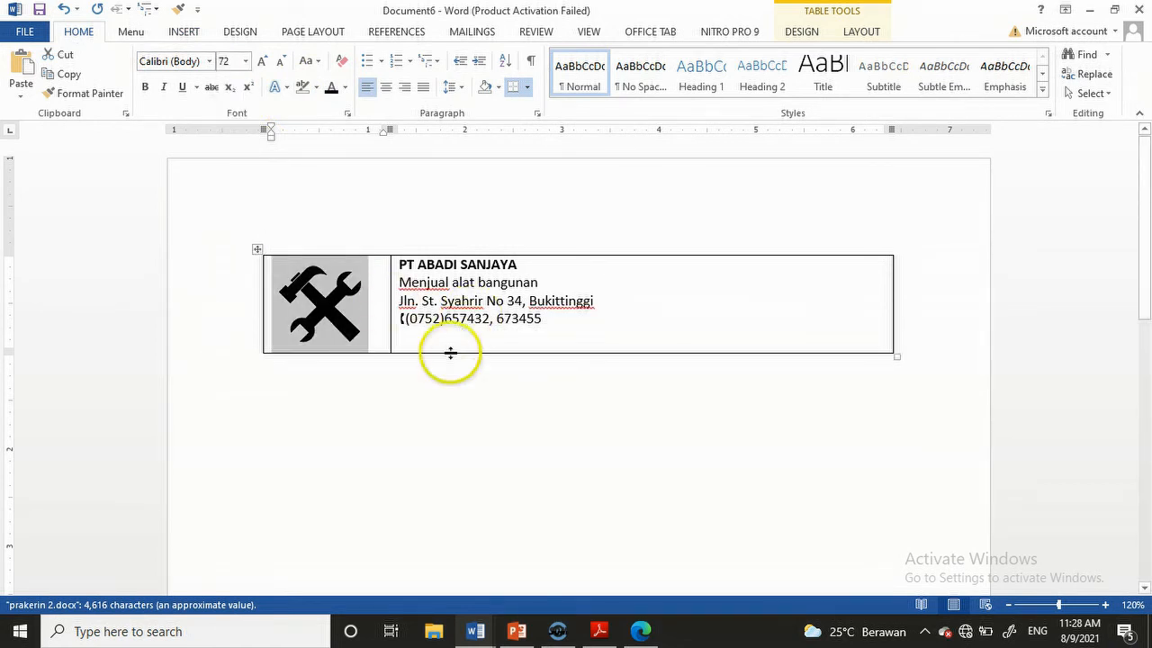
{"action": "left_click", "coordinate": [538, 320]}
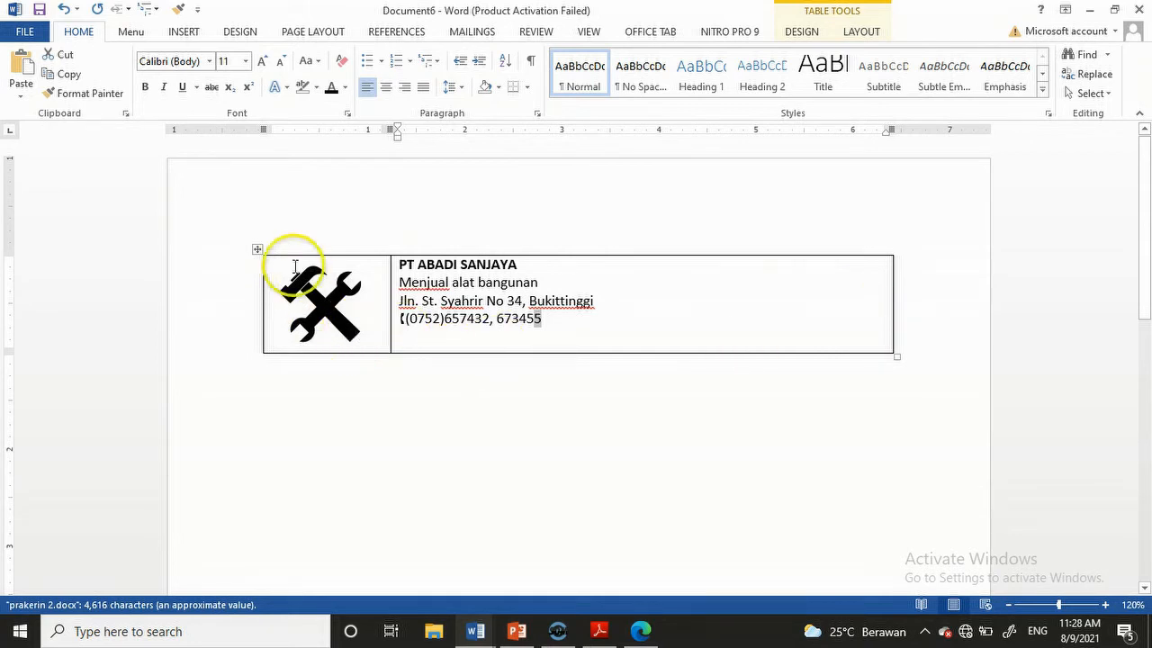
Select the whole letterhead table and choose the 3 pt thick-thin double line style for its borders in Borders and Shading.
{"action": "left_click", "coordinate": [257, 251]}
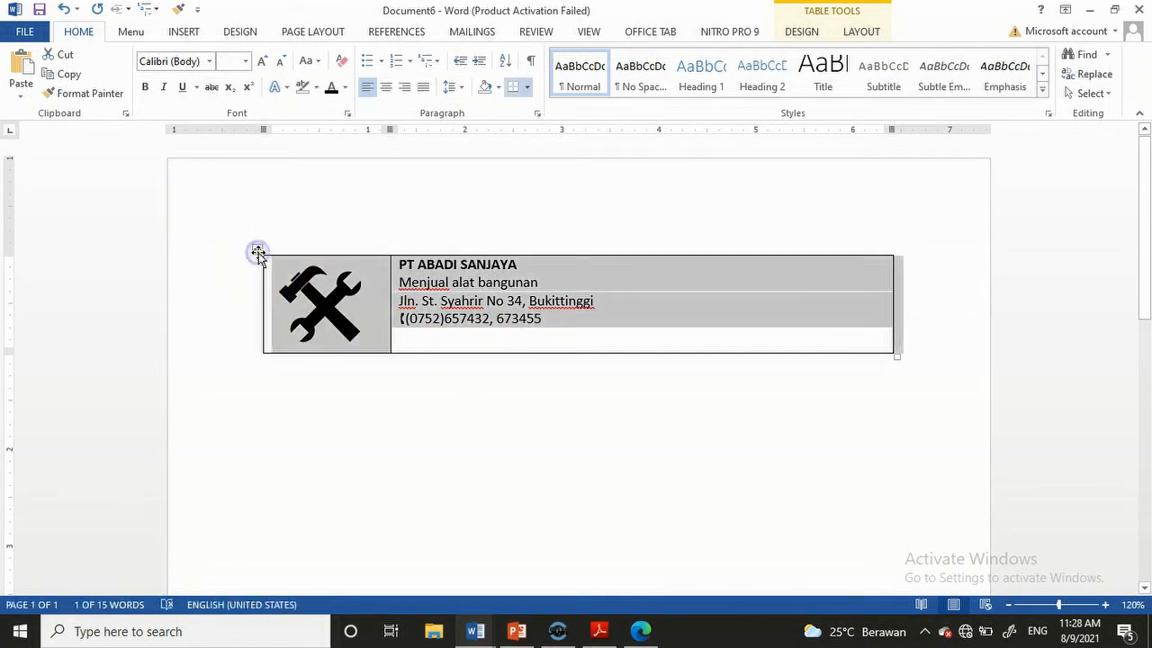
{"action": "left_click", "coordinate": [861, 31]}
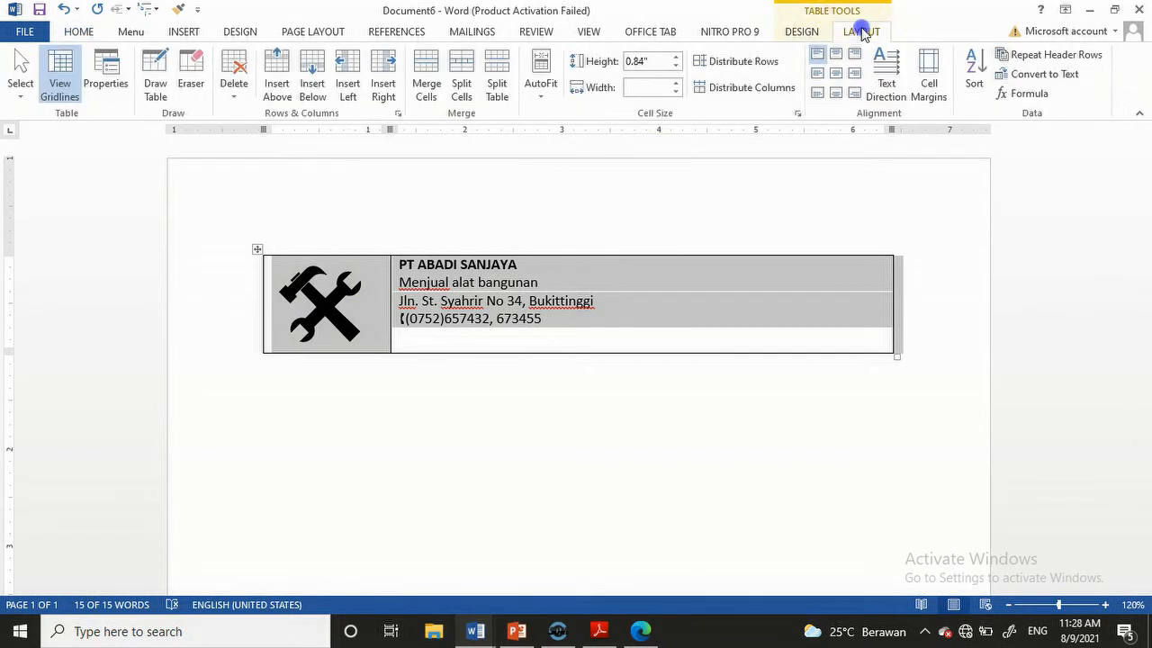
{"action": "left_click", "coordinate": [815, 33]}
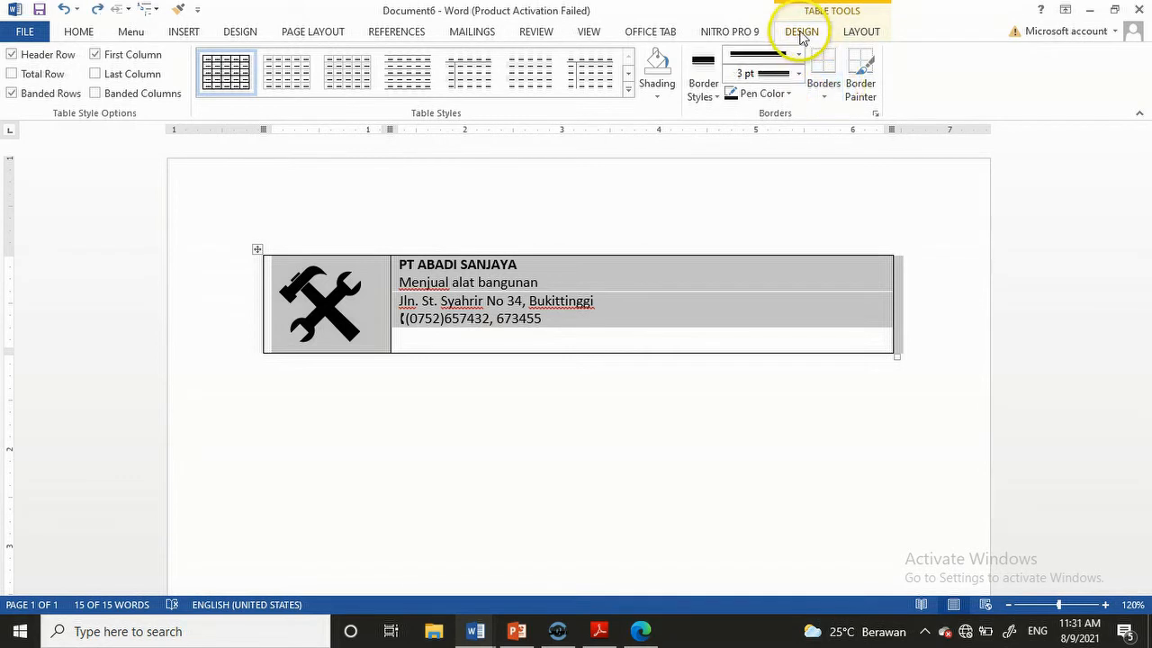
{"action": "left_click", "coordinate": [825, 97]}
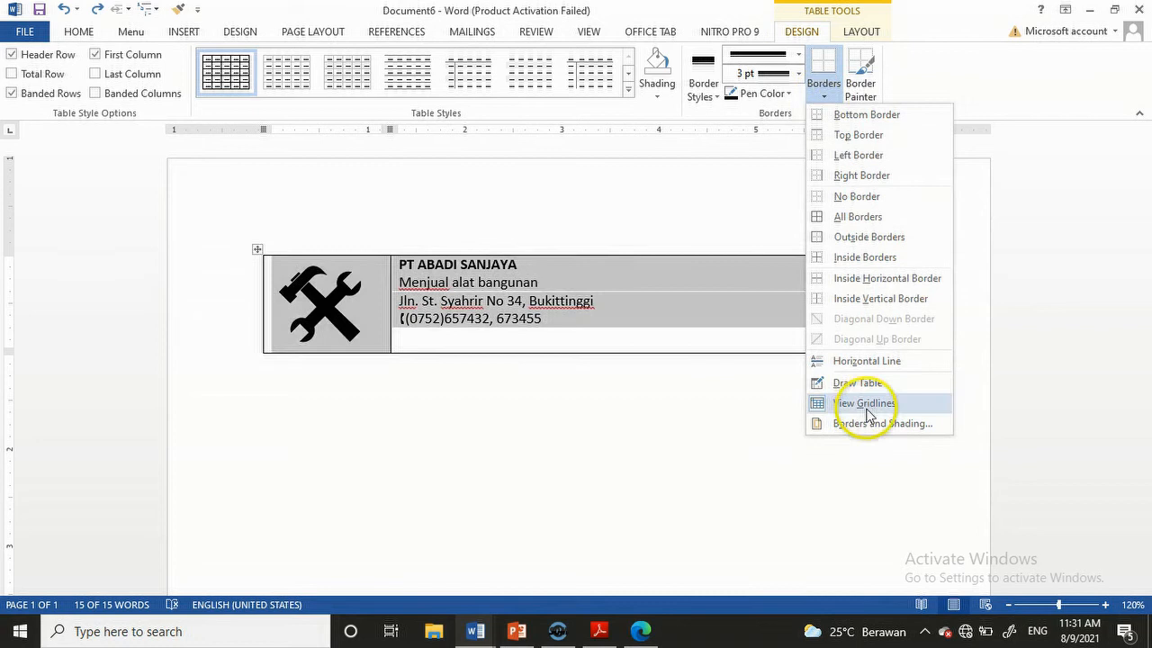
{"action": "left_click", "coordinate": [870, 424]}
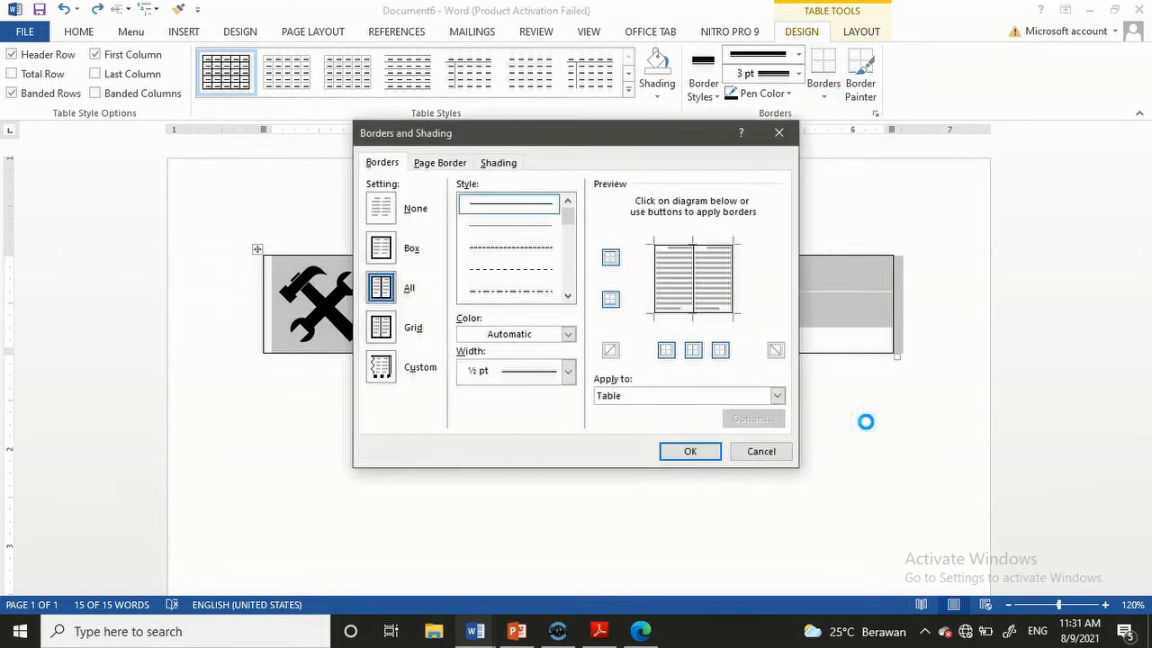
{"action": "left_click", "coordinate": [568, 295]}
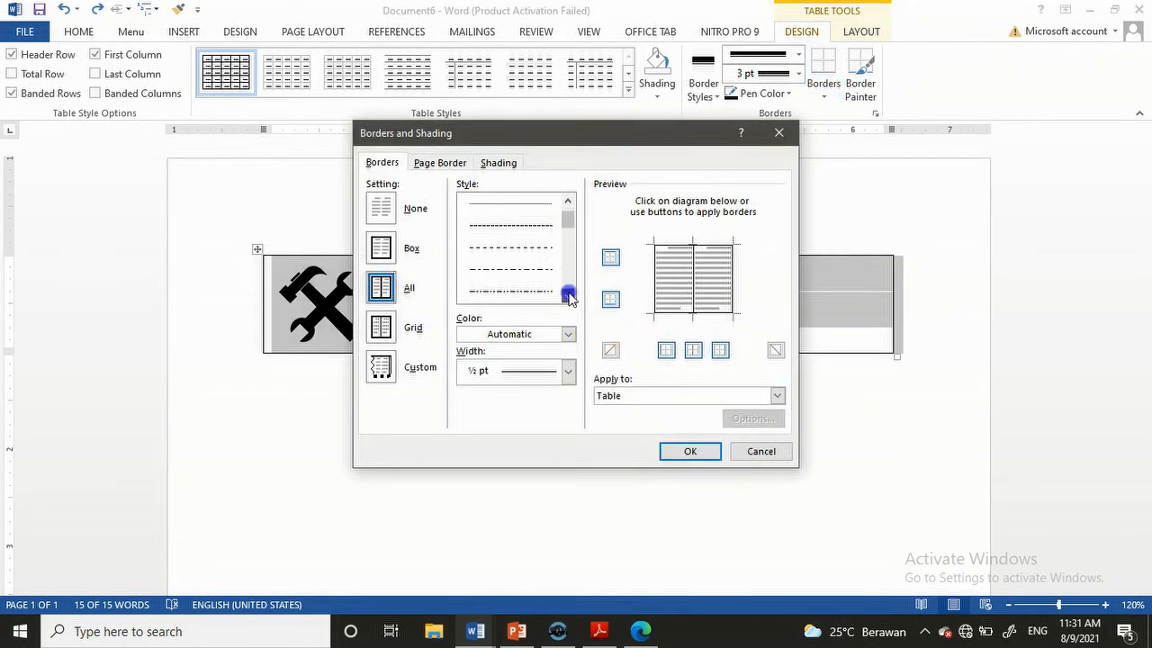
{"action": "left_click", "coordinate": [567, 295]}
{"action": "left_click", "coordinate": [568, 296]}
{"action": "left_click", "coordinate": [510, 274]}
{"action": "left_click", "coordinate": [512, 270]}
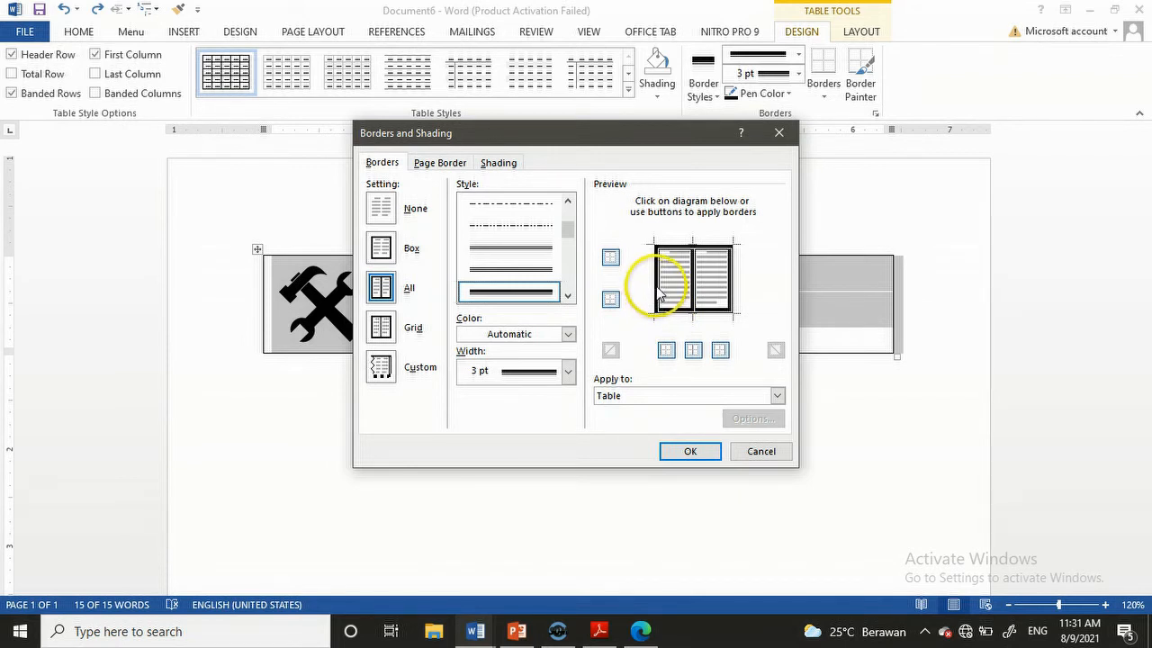
Remove the table's left, top, inside vertical and right borders, keep only the bottom double line, and apply the border settings.
{"action": "left_click", "coordinate": [658, 291]}
{"action": "left_click", "coordinate": [682, 245]}
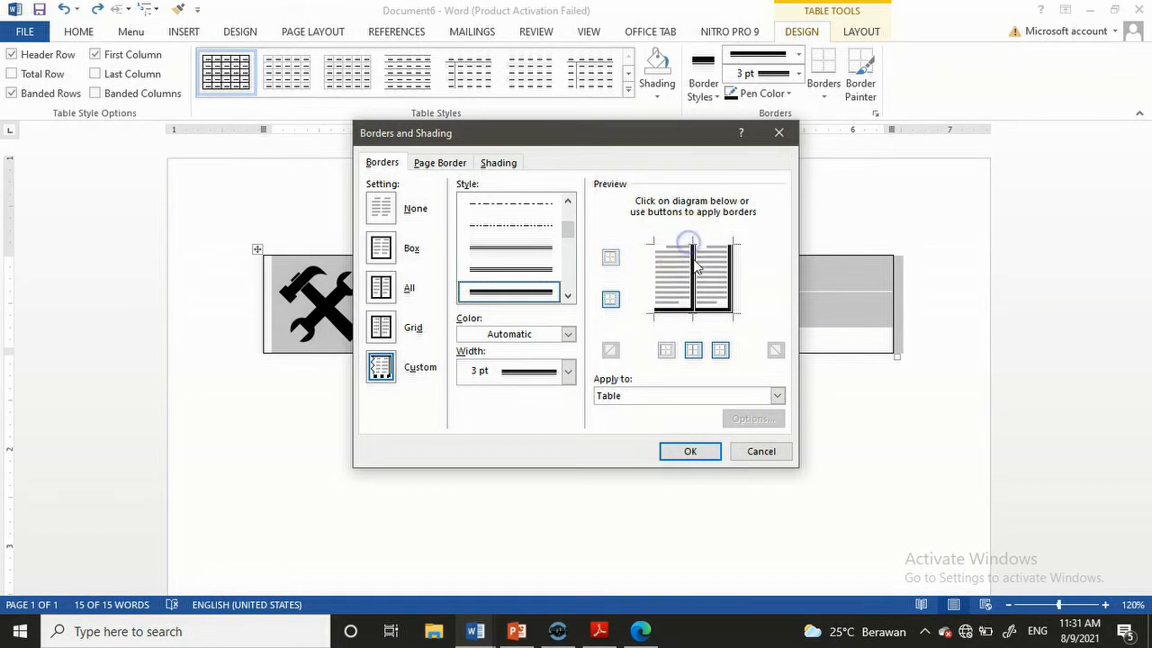
{"action": "left_click", "coordinate": [694, 279]}
{"action": "left_click", "coordinate": [730, 282]}
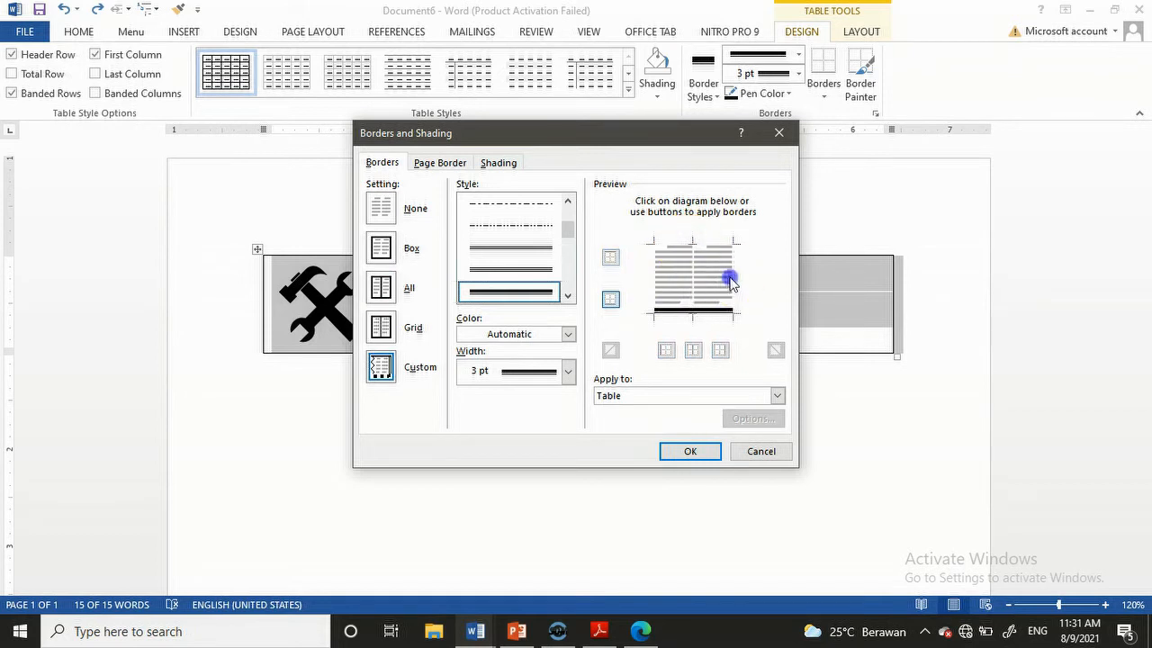
{"action": "left_click", "coordinate": [689, 452]}
{"action": "left_click", "coordinate": [586, 465]}
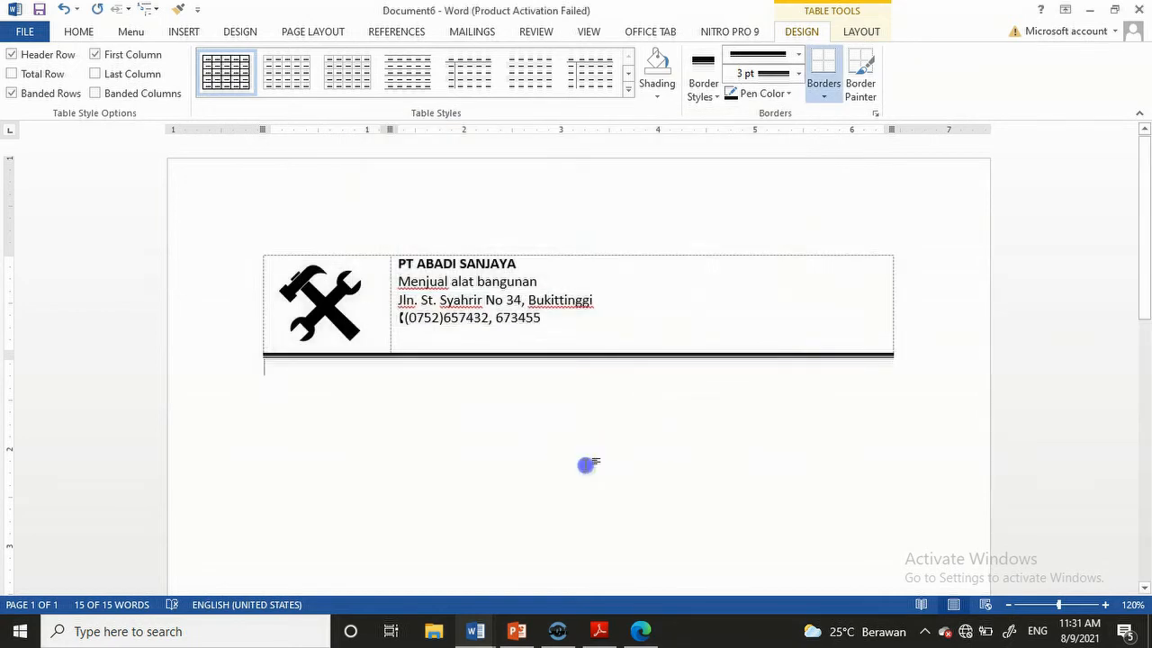
{"action": "left_click", "coordinate": [429, 426]}
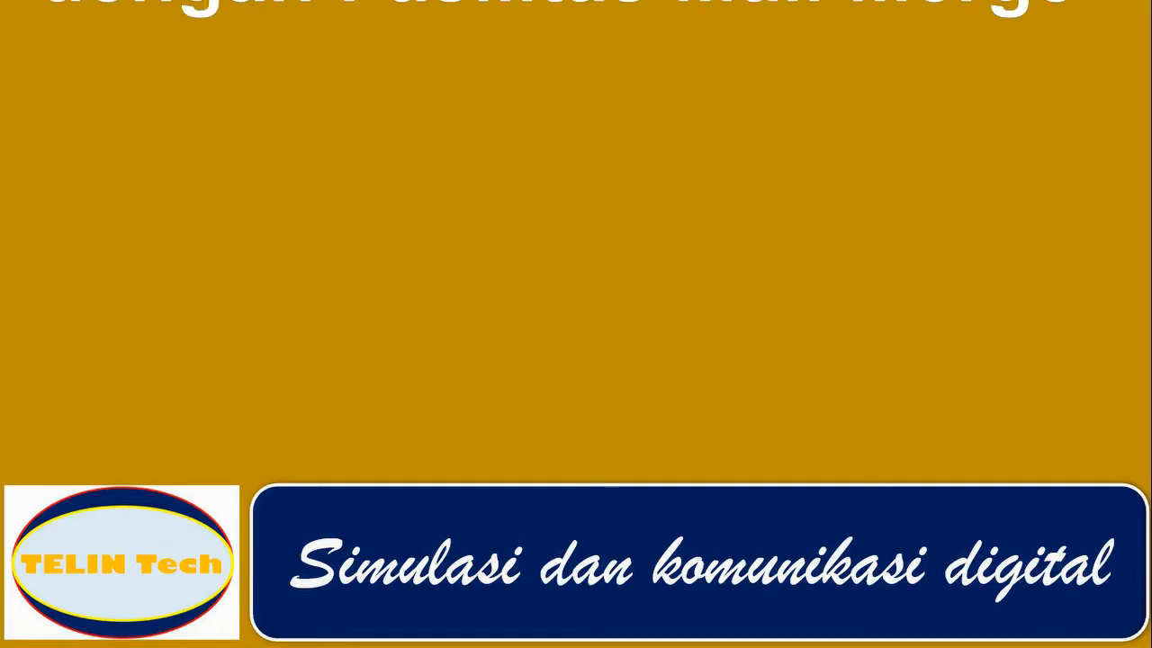
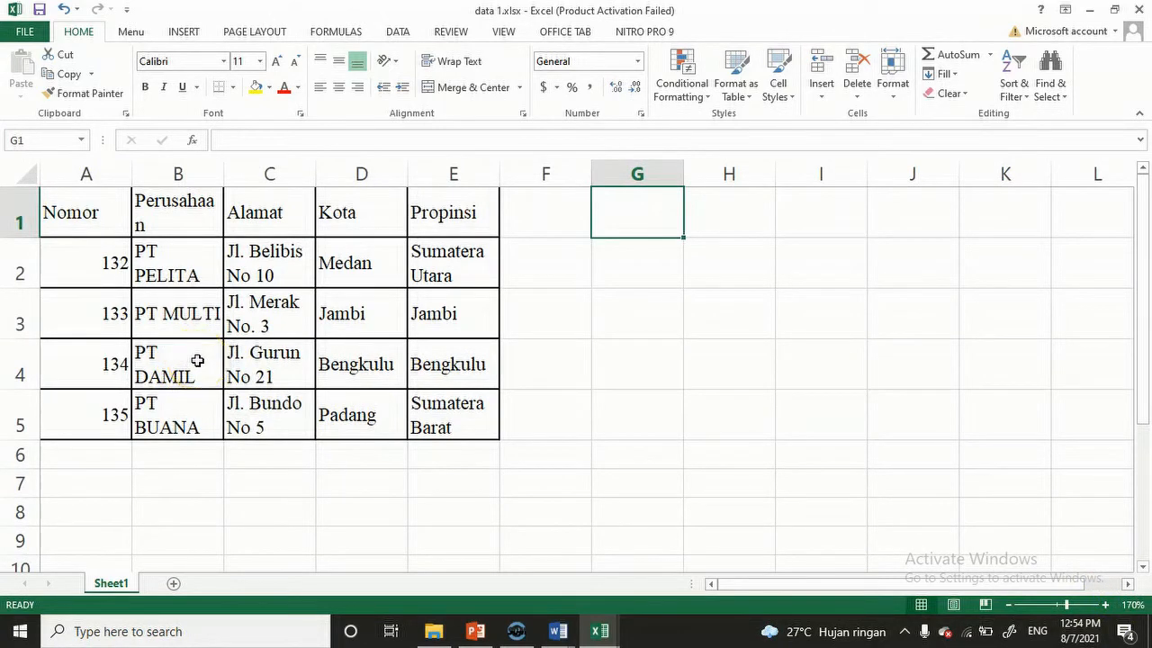
Switch to the letter prakerin 2.docx in Word and connect Sheet1$ of data 1.xlsx from Documents as its existing mail merge recipient list.
{"action": "left_click", "coordinate": [558, 635]}
{"action": "left_click", "coordinate": [597, 553]}
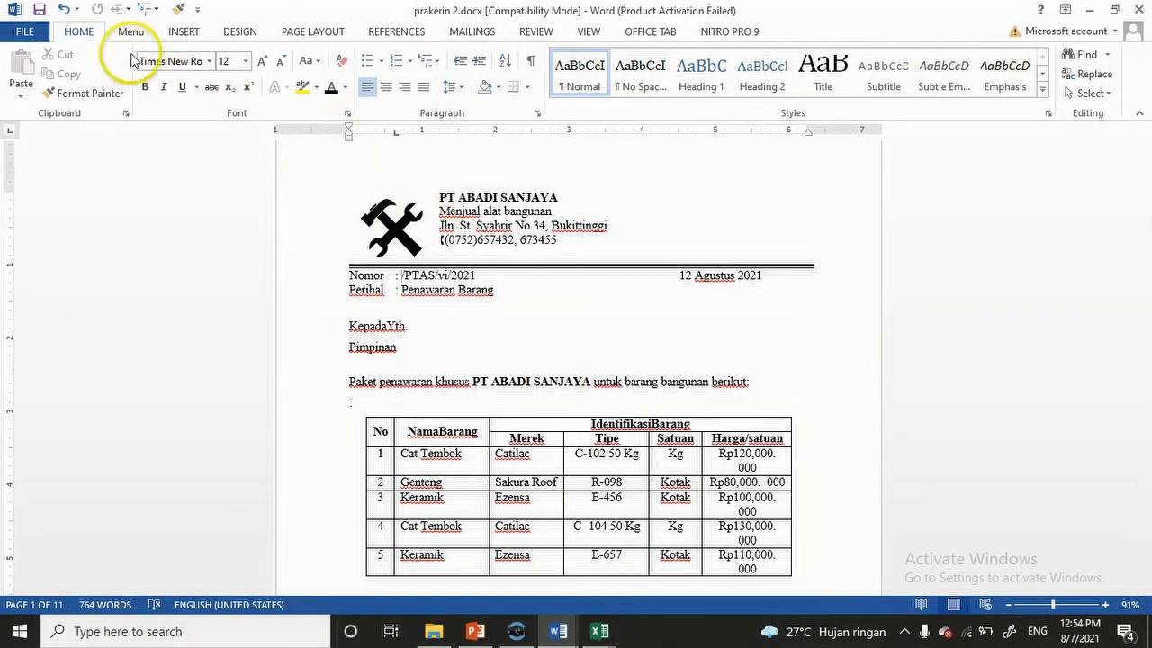
{"action": "left_click", "coordinate": [472, 36]}
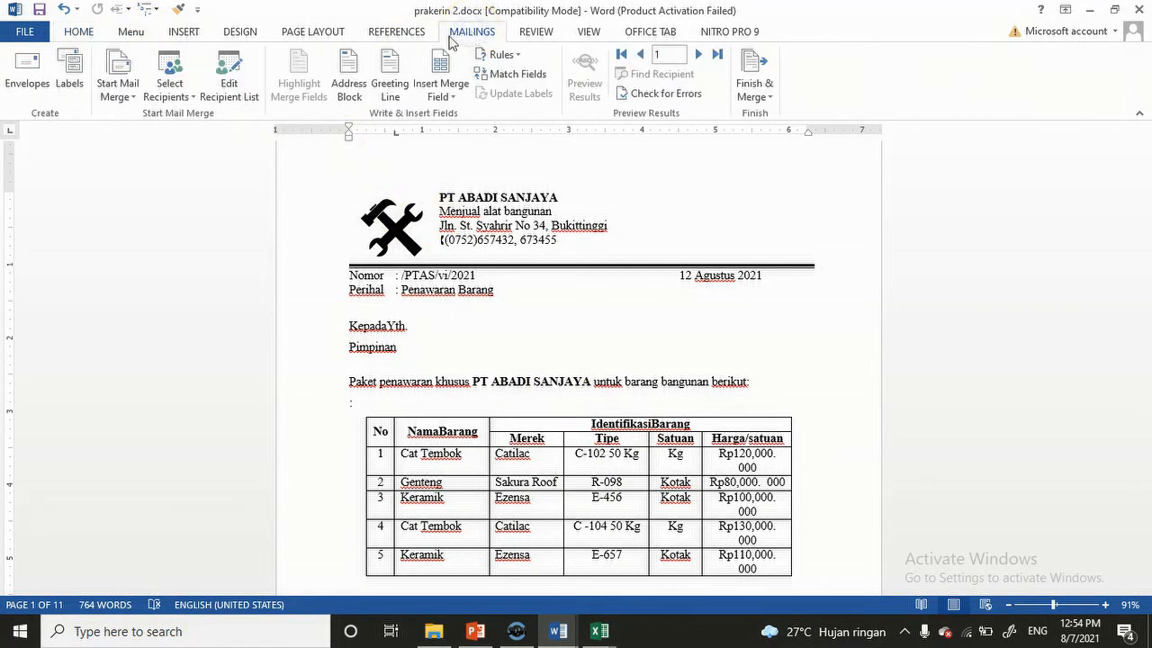
{"action": "left_click", "coordinate": [178, 103]}
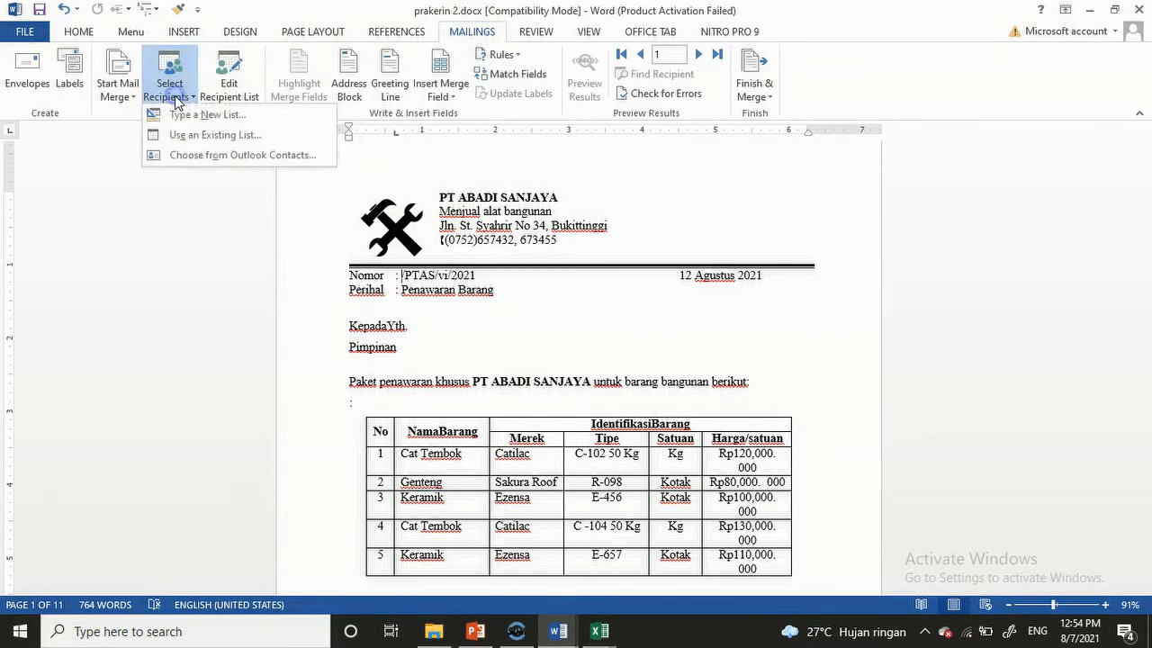
{"action": "left_click", "coordinate": [193, 139]}
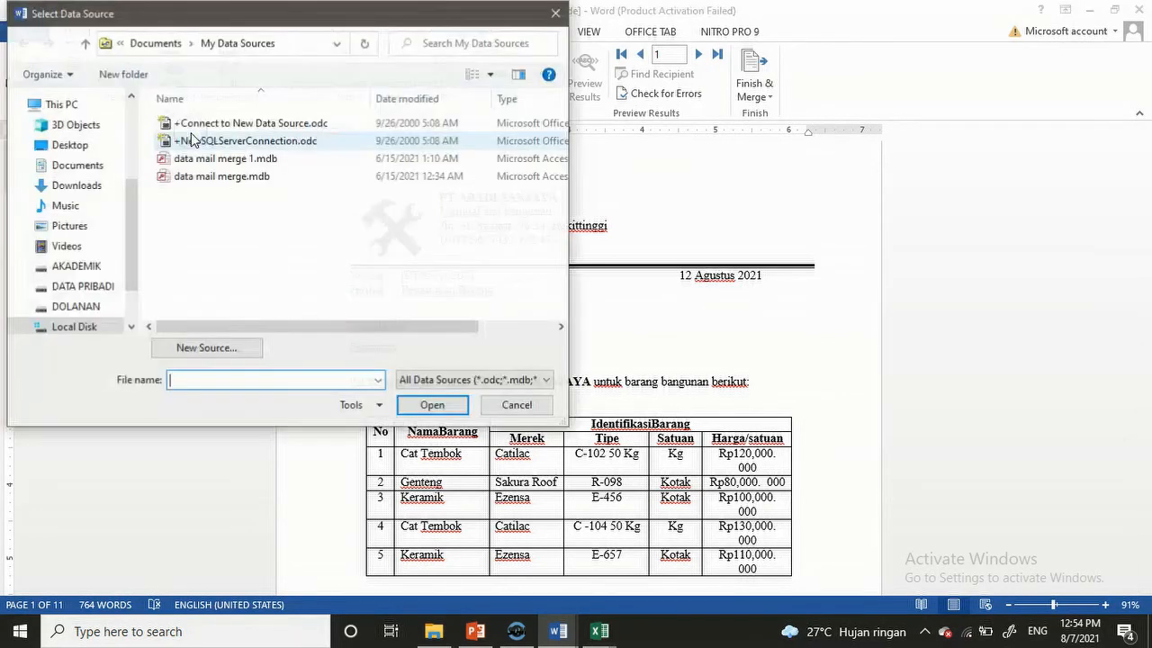
{"action": "left_click", "coordinate": [90, 168]}
{"action": "left_click_drag", "start_coordinate": [561, 142], "coordinate": [565, 216]}
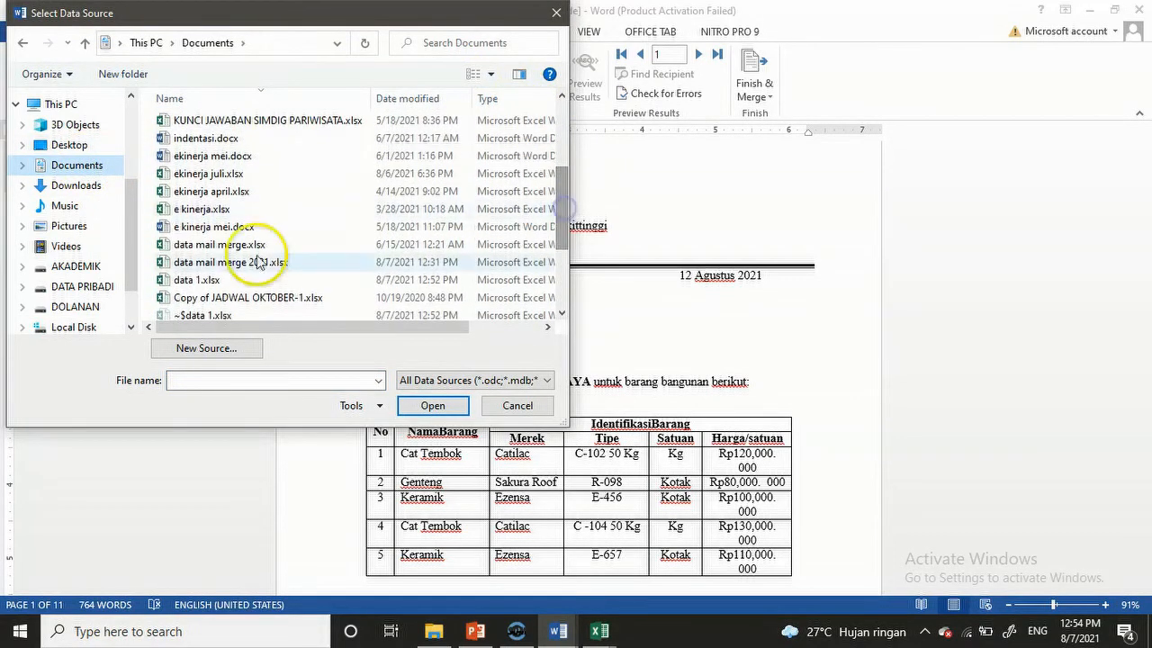
{"action": "left_click", "coordinate": [223, 281]}
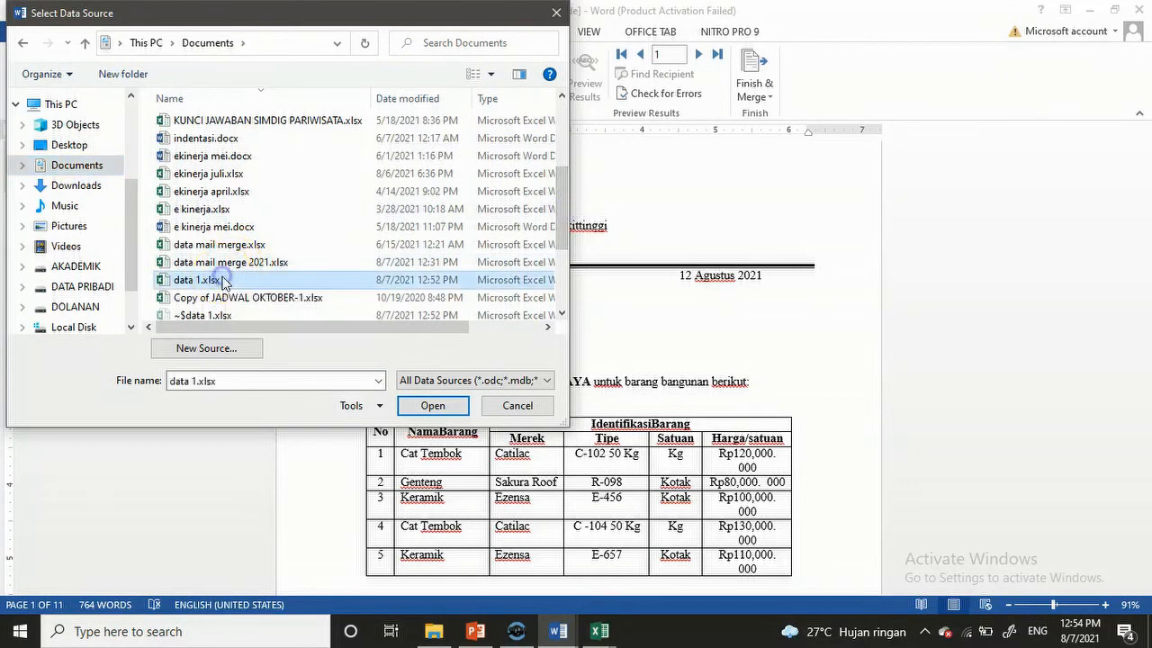
{"action": "left_click", "coordinate": [433, 406]}
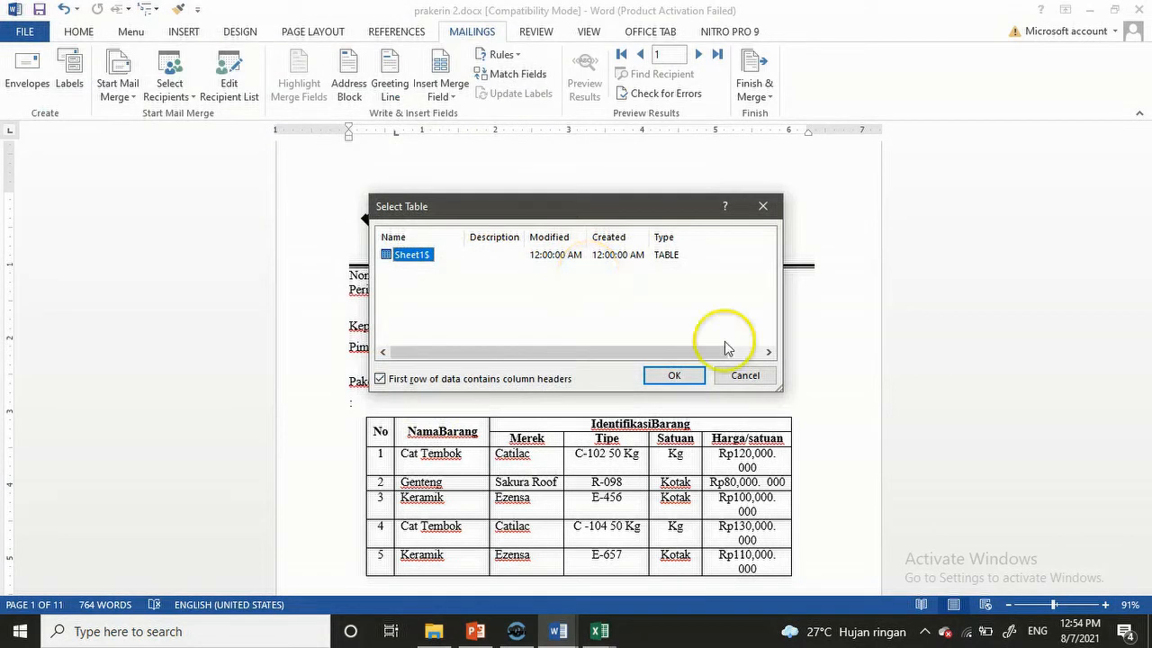
{"action": "left_click", "coordinate": [682, 378]}
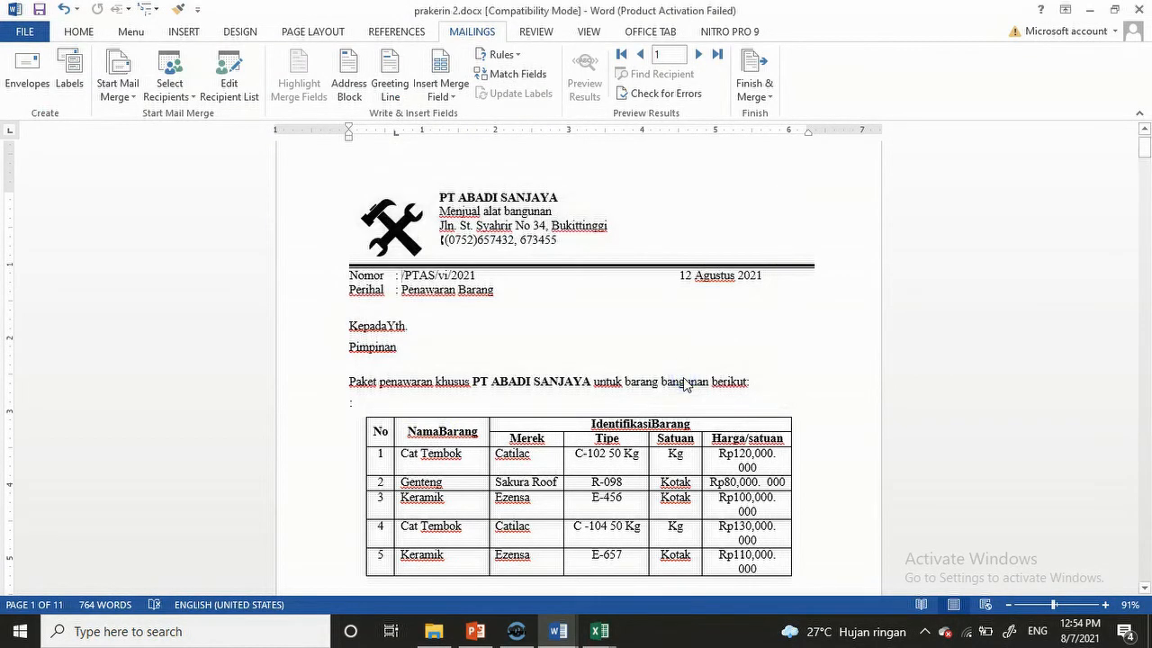
Insert the Nomor merge field directly before "/PTAS/vi/2021" in the letter's number line.
{"action": "left_click", "coordinate": [404, 275]}
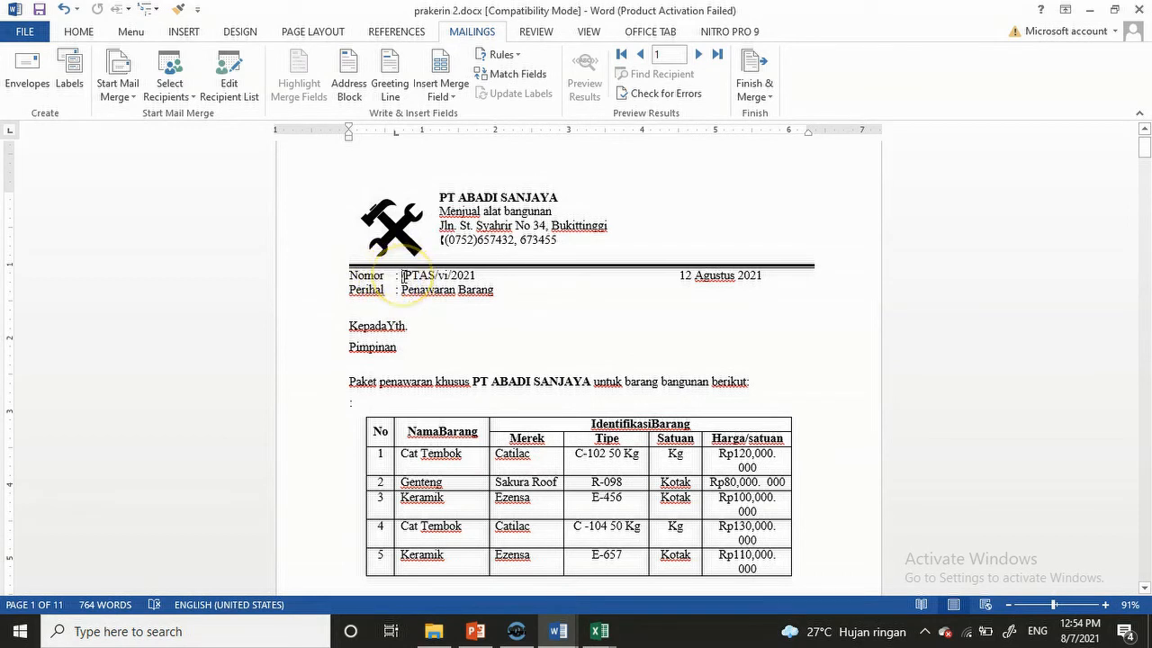
{"action": "left_click", "coordinate": [442, 95]}
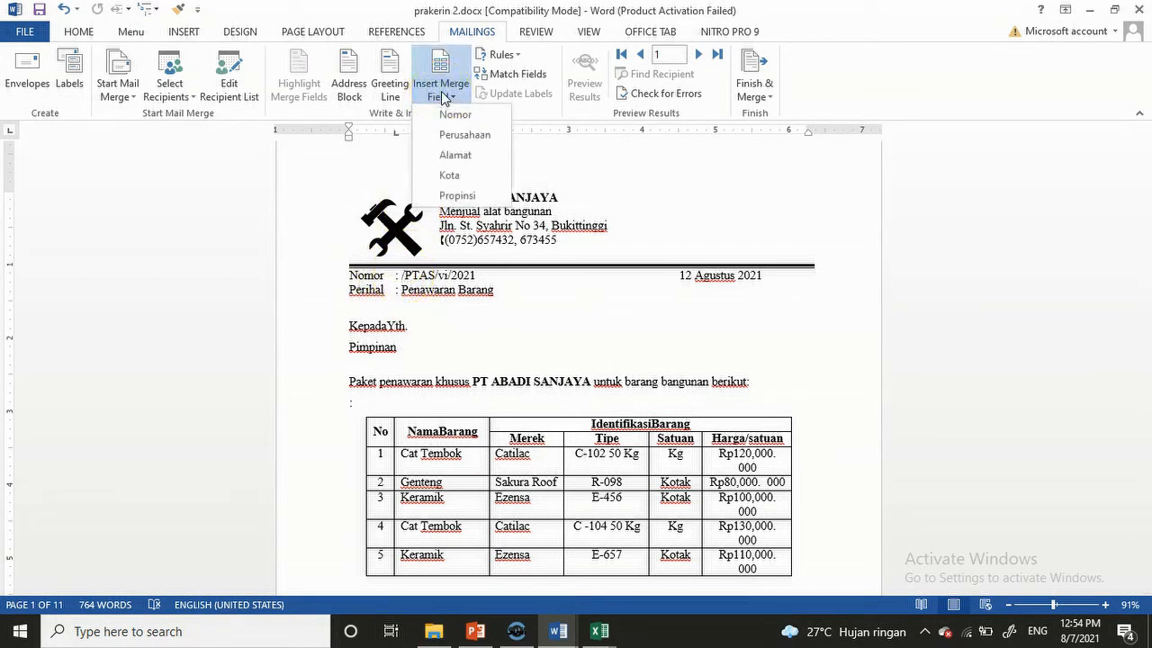
{"action": "left_click", "coordinate": [455, 114]}
{"action": "left_click", "coordinate": [367, 322]}
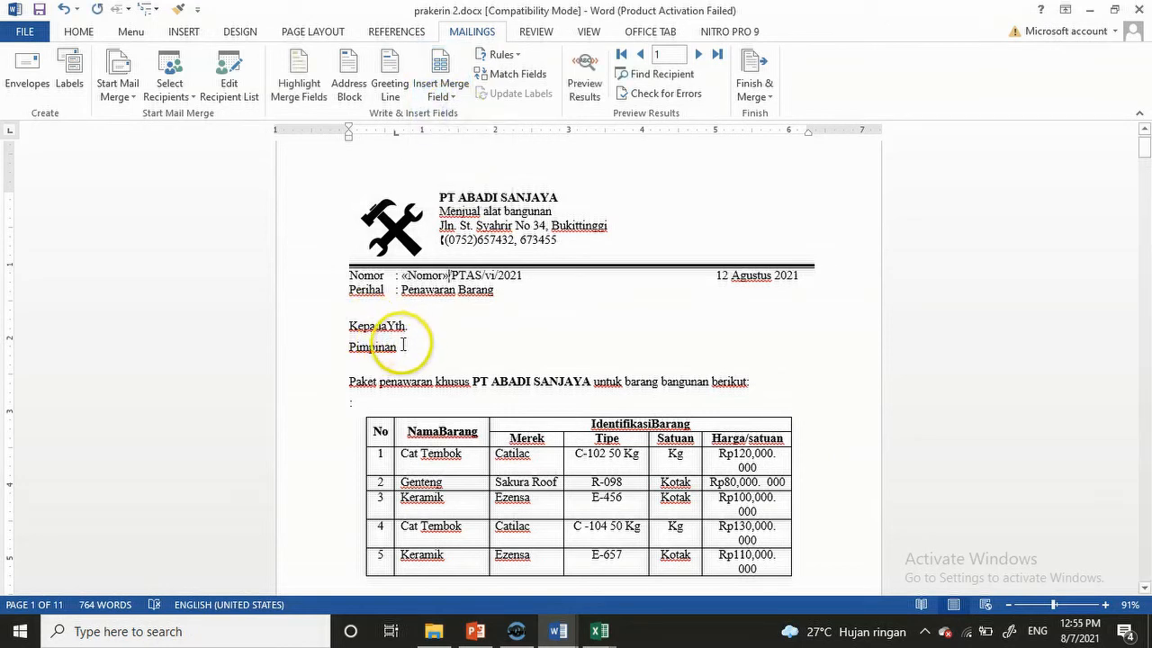
Add the Perusahaan and Alamat merge fields on separate new lines below "Pimpinan" in the recipient block.
{"action": "left_click", "coordinate": [401, 347]}
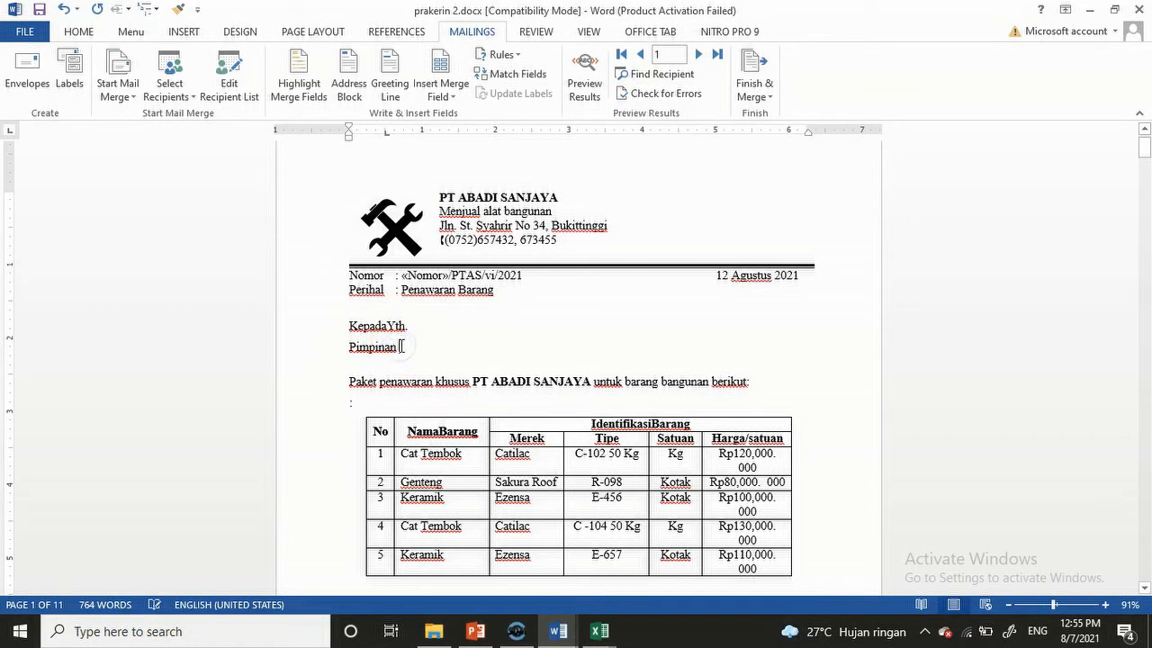
{"action": "key", "text": "Return"}
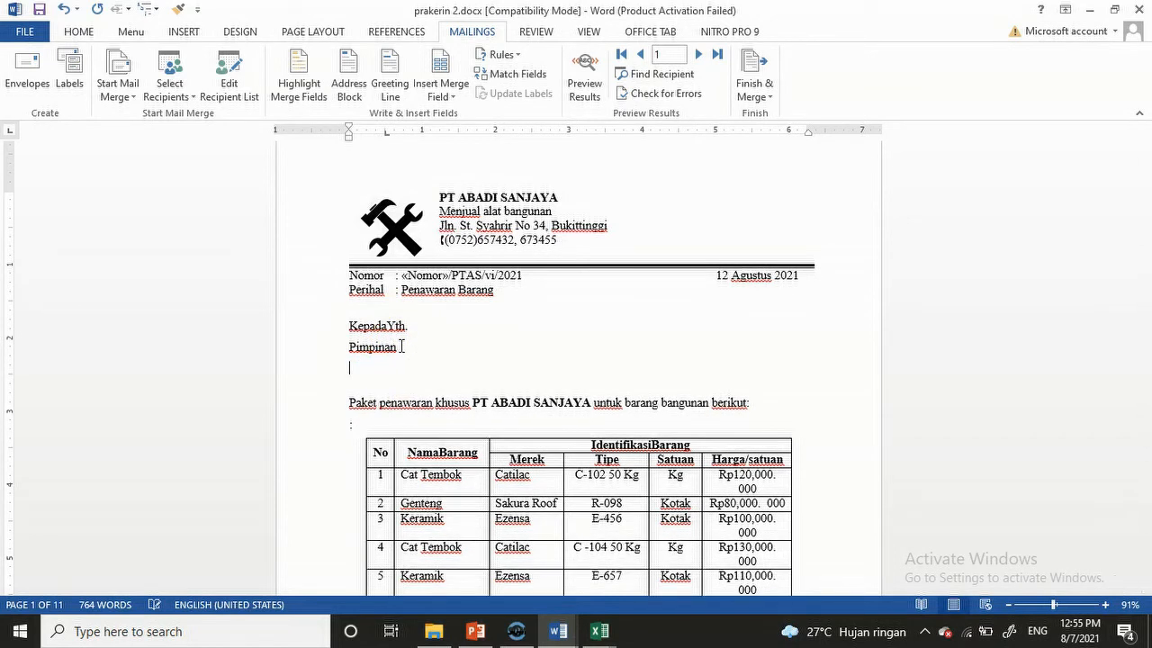
{"action": "left_click", "coordinate": [446, 97]}
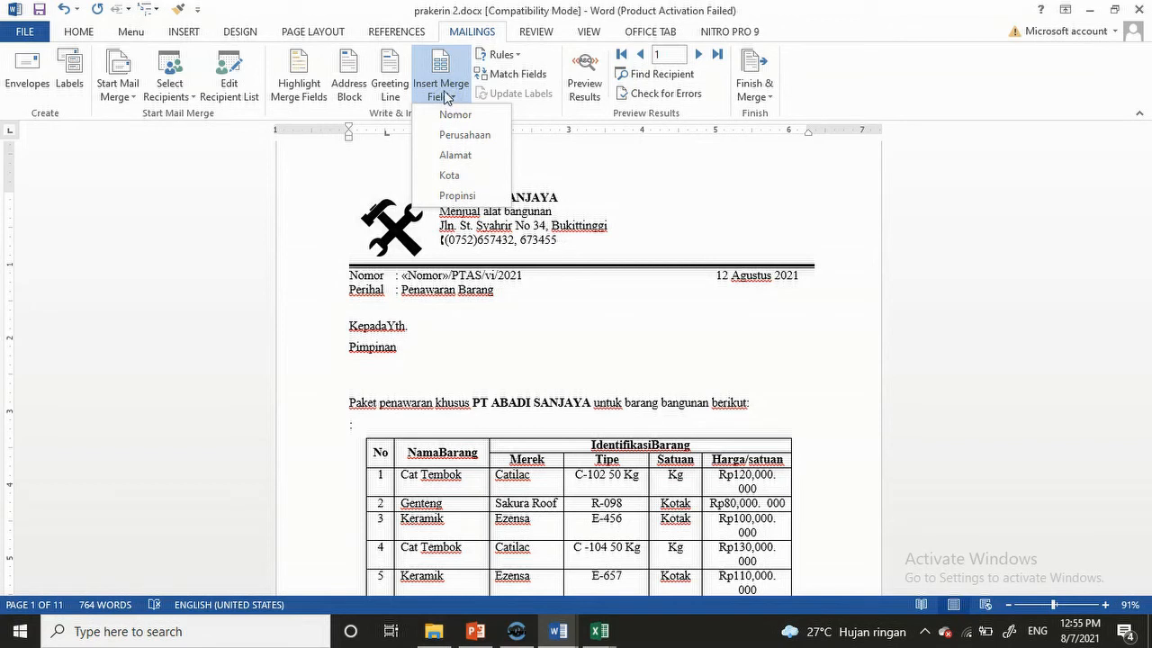
{"action": "left_click", "coordinate": [455, 135]}
{"action": "key", "text": "Return"}
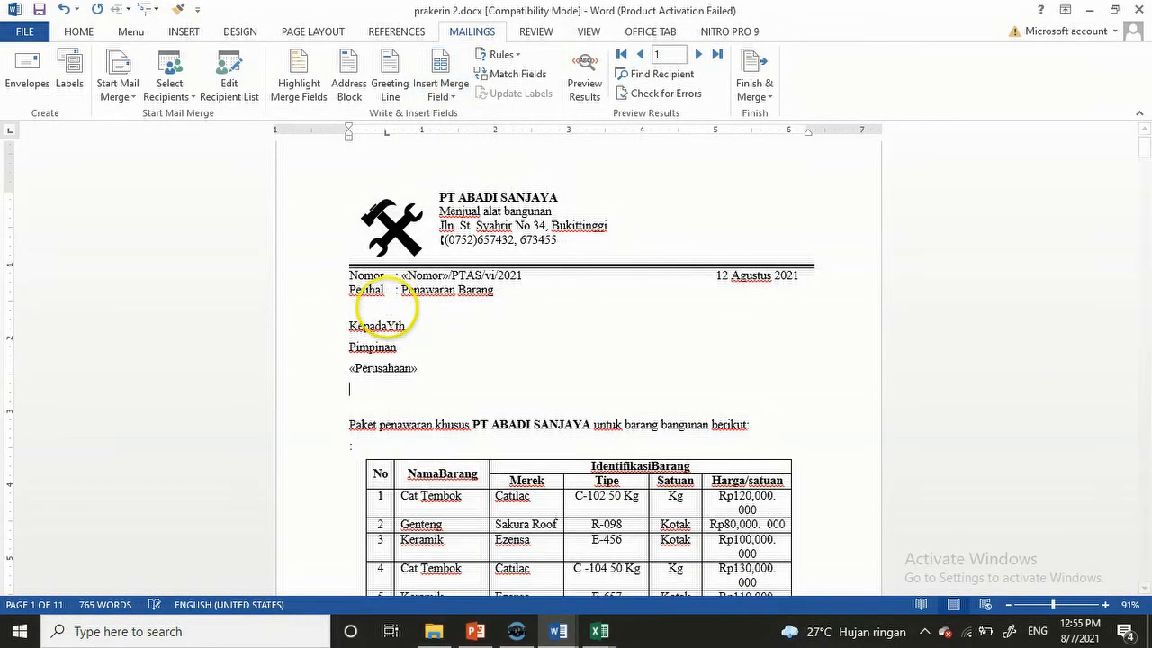
{"action": "left_click", "coordinate": [444, 94]}
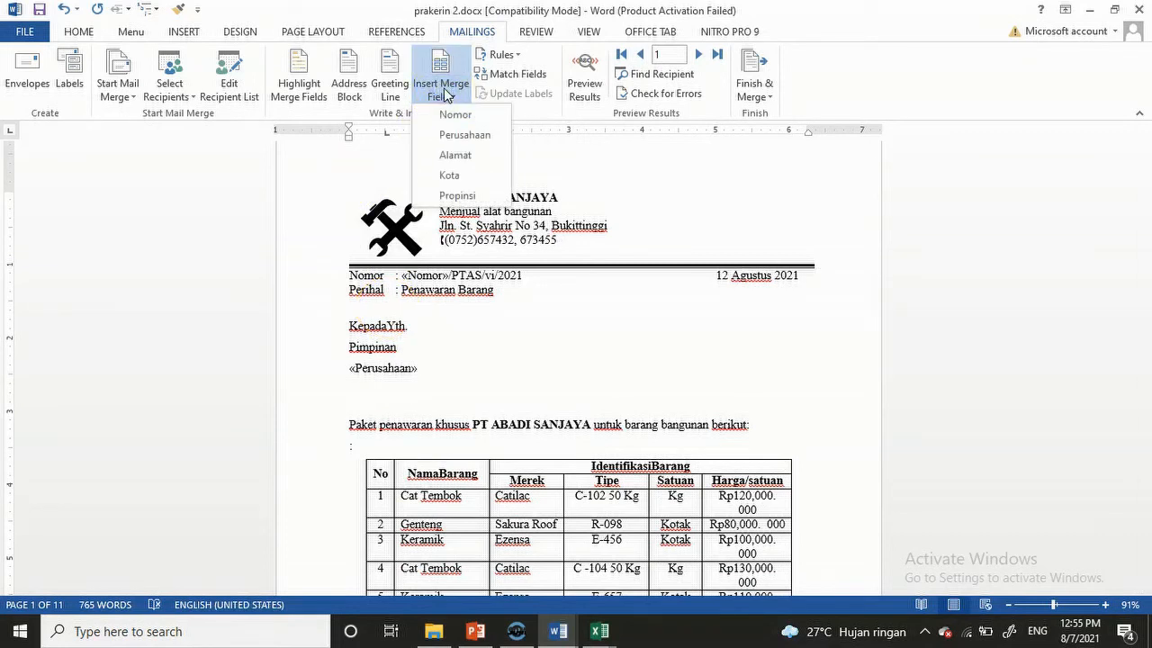
{"action": "left_click", "coordinate": [463, 155]}
{"action": "key", "text": "Return"}
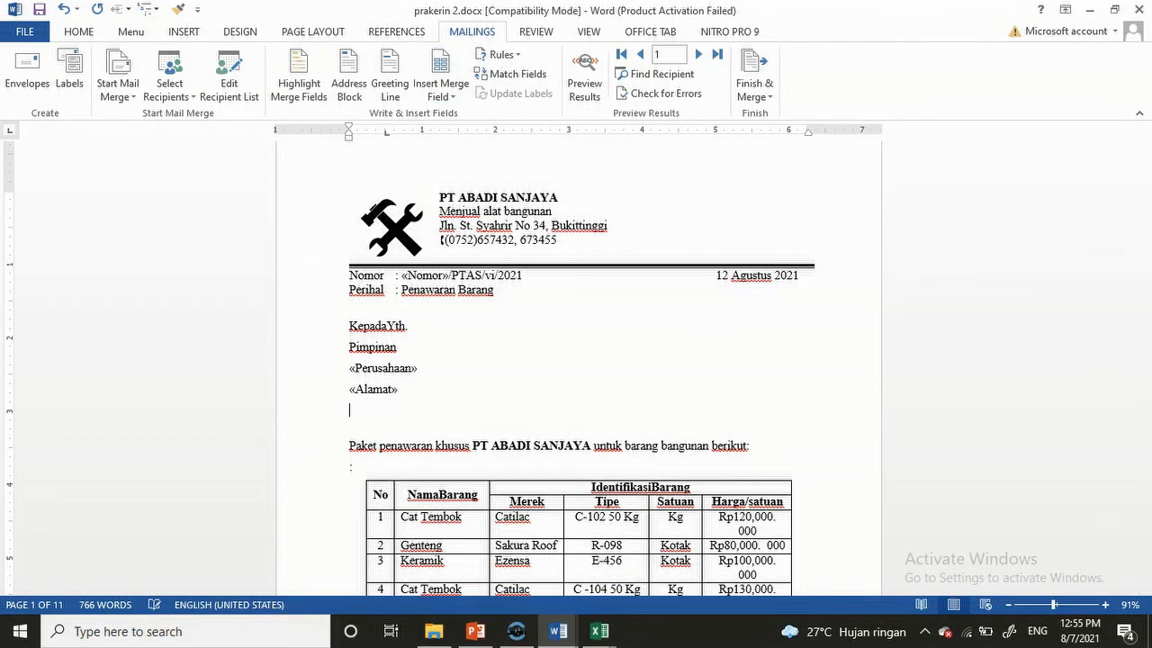
Complete the recipient block with the Kota and Propinsi merge fields, each on its own line below Alamat.
{"action": "left_click", "coordinate": [442, 90]}
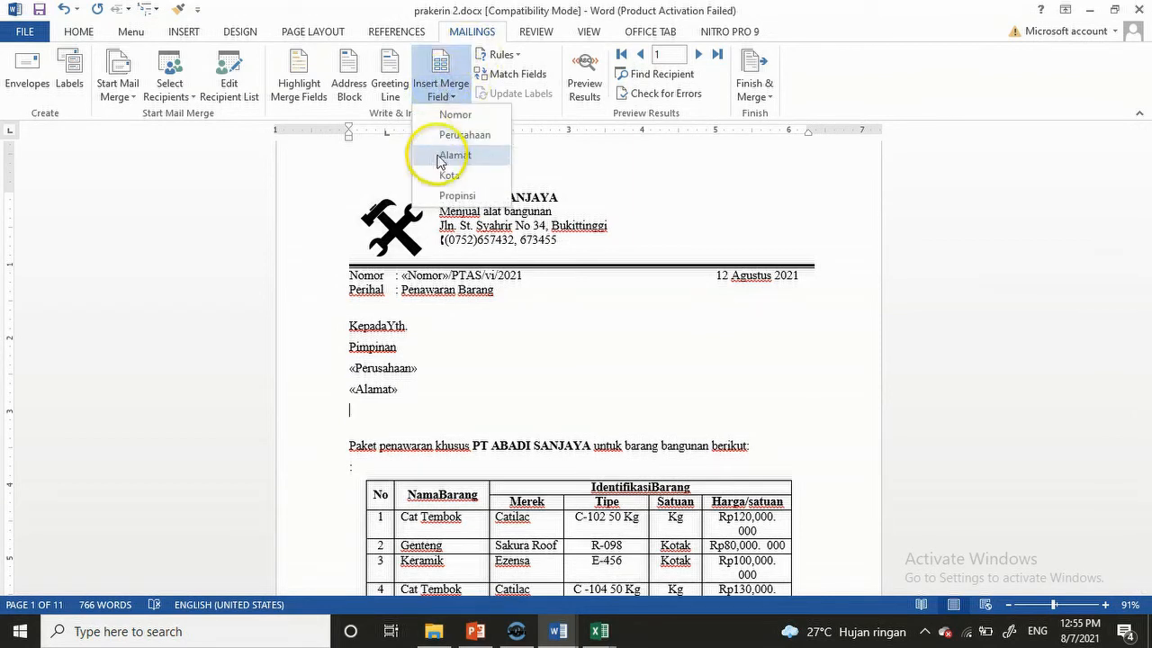
{"action": "left_click", "coordinate": [450, 176]}
{"action": "key", "text": "Return"}
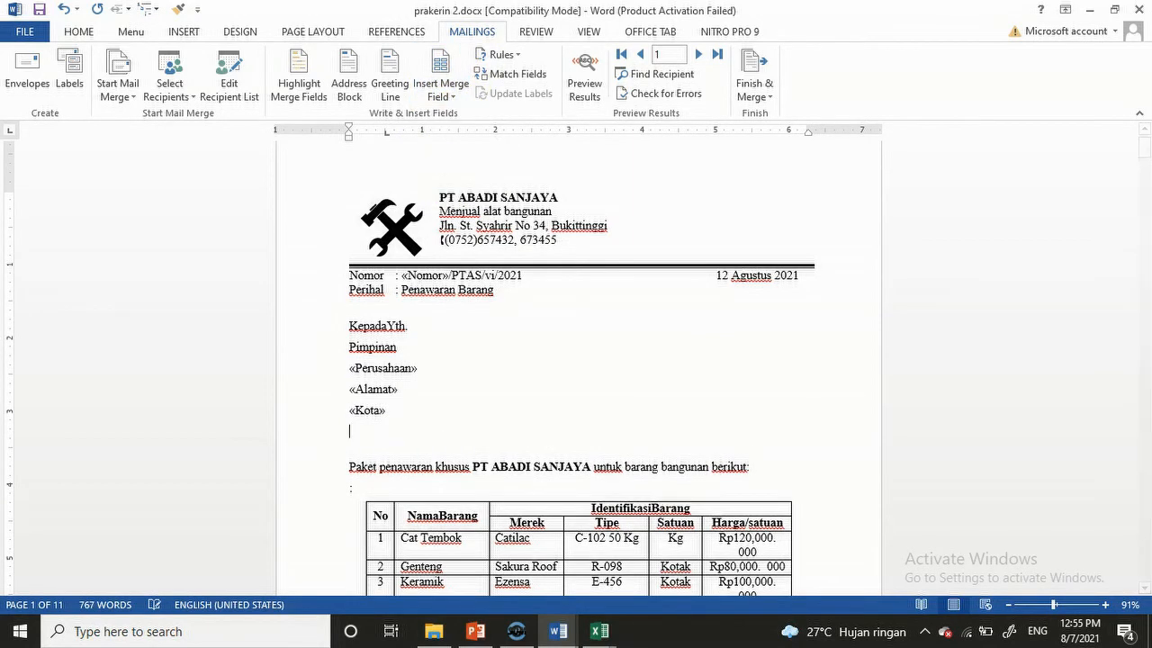
{"action": "left_click", "coordinate": [447, 97]}
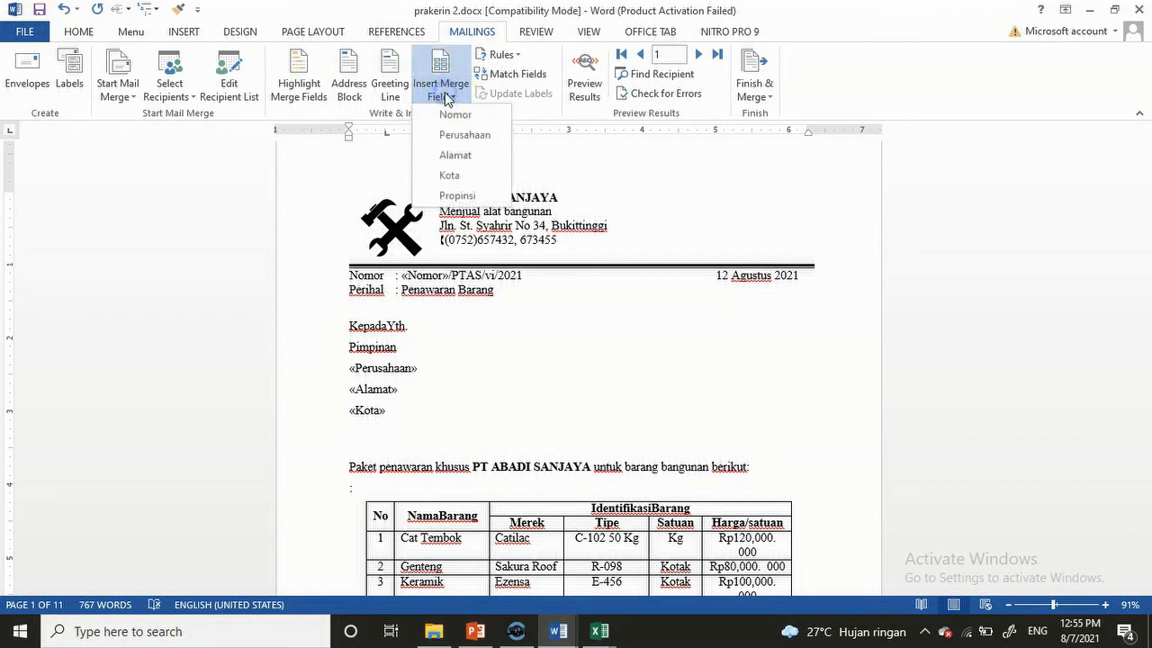
{"action": "left_click", "coordinate": [457, 195]}
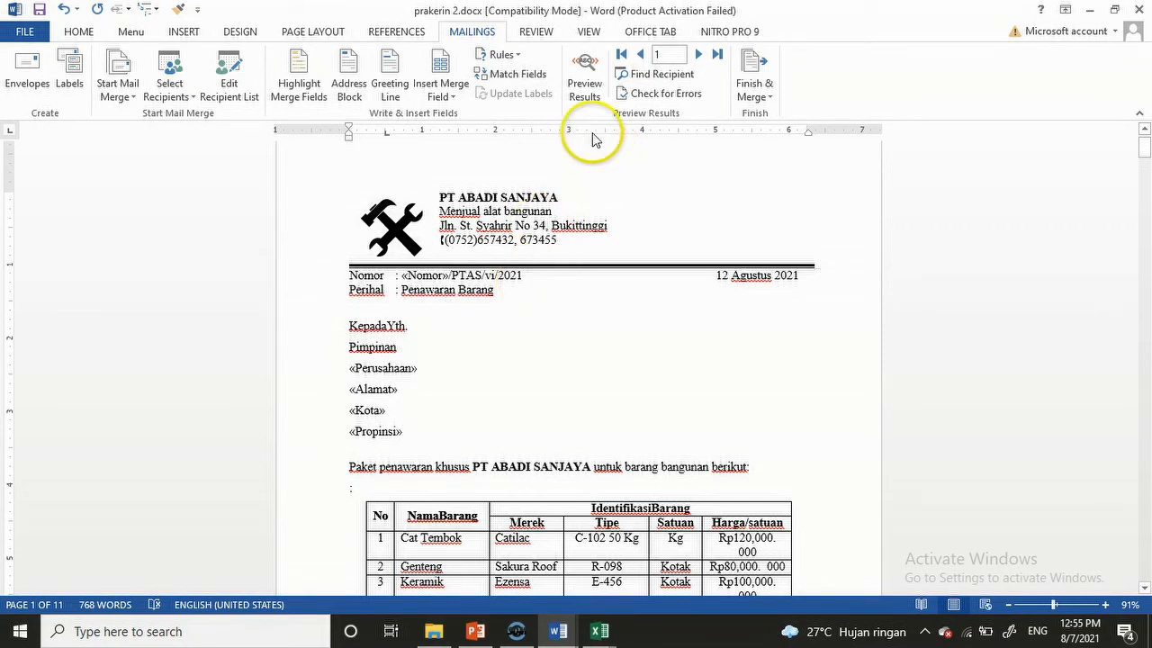
Preview the merged letter with the recipient data and advance to record 2.
{"action": "left_click", "coordinate": [586, 63]}
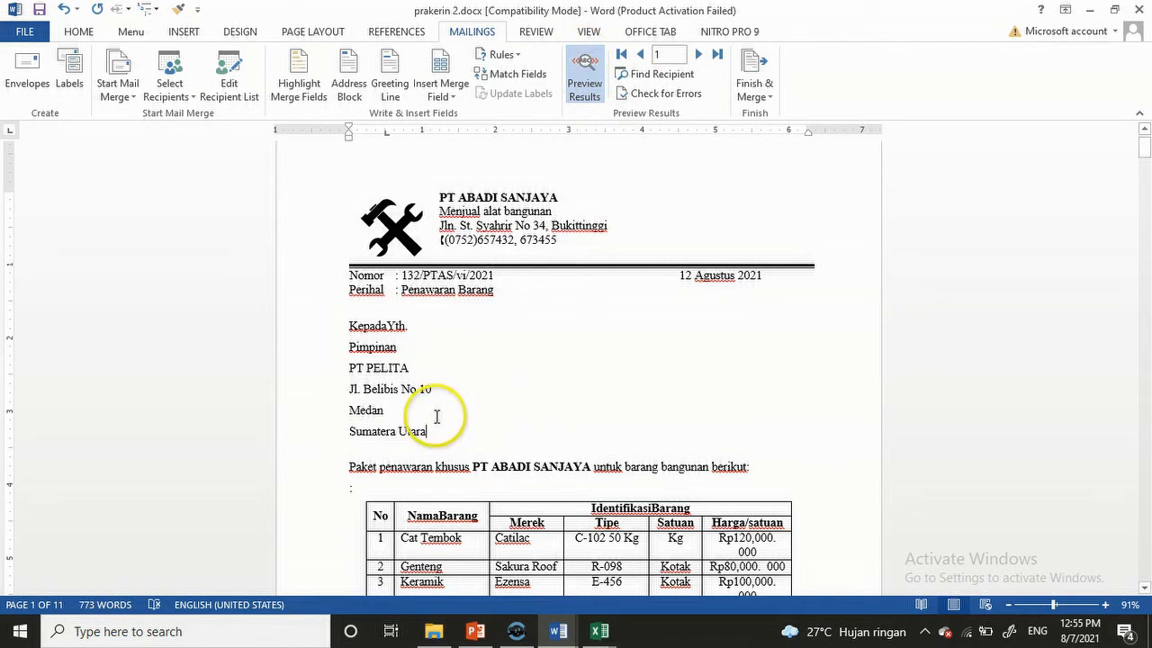
{"action": "left_click", "coordinate": [700, 56]}
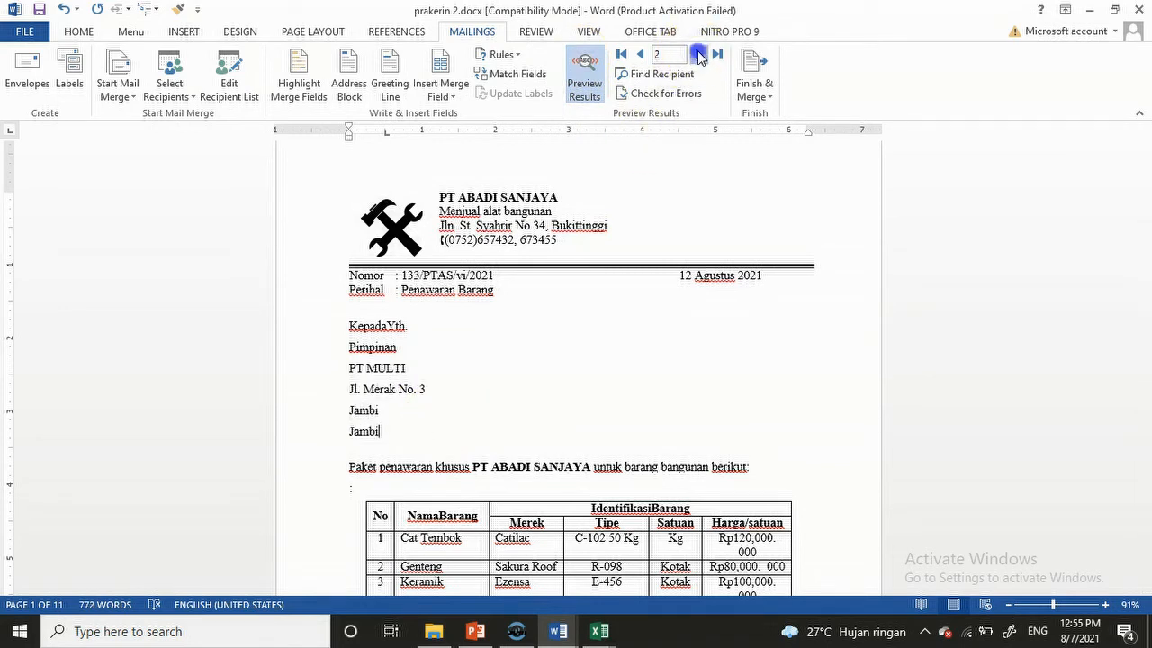
Advance the merge preview to record 4 and review the letter down to the closing signature.
{"action": "left_click", "coordinate": [700, 56]}
{"action": "left_click", "coordinate": [700, 55]}
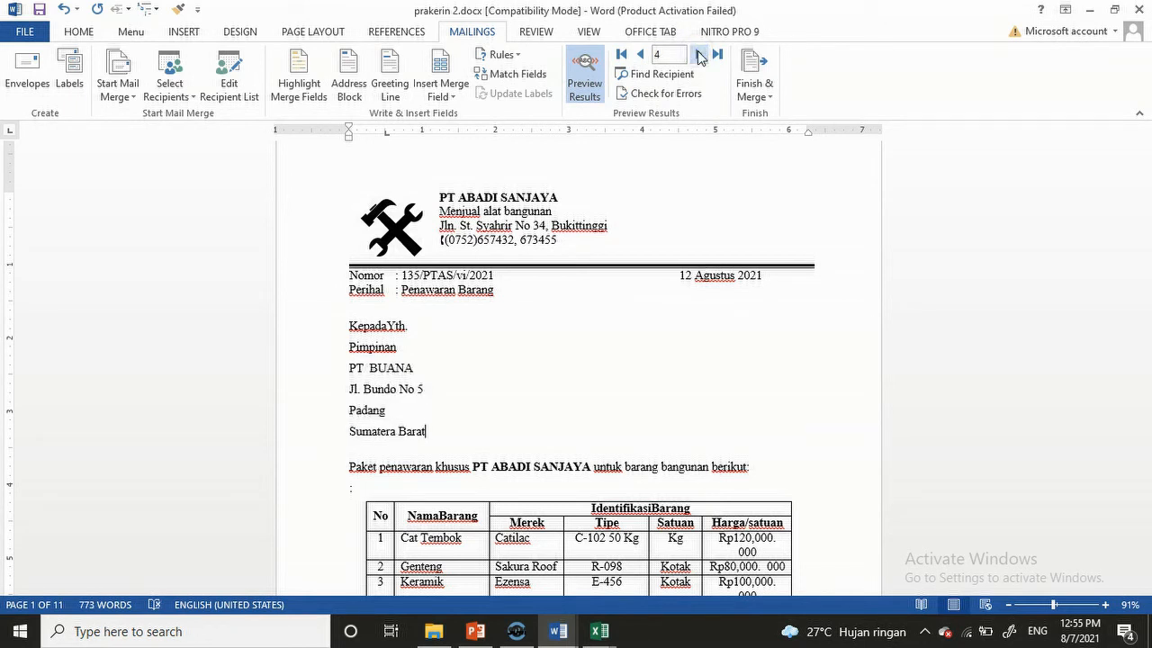
{"action": "left_click_drag", "start_coordinate": [1144, 149], "coordinate": [1145, 167]}
{"action": "left_click", "coordinate": [711, 184]}
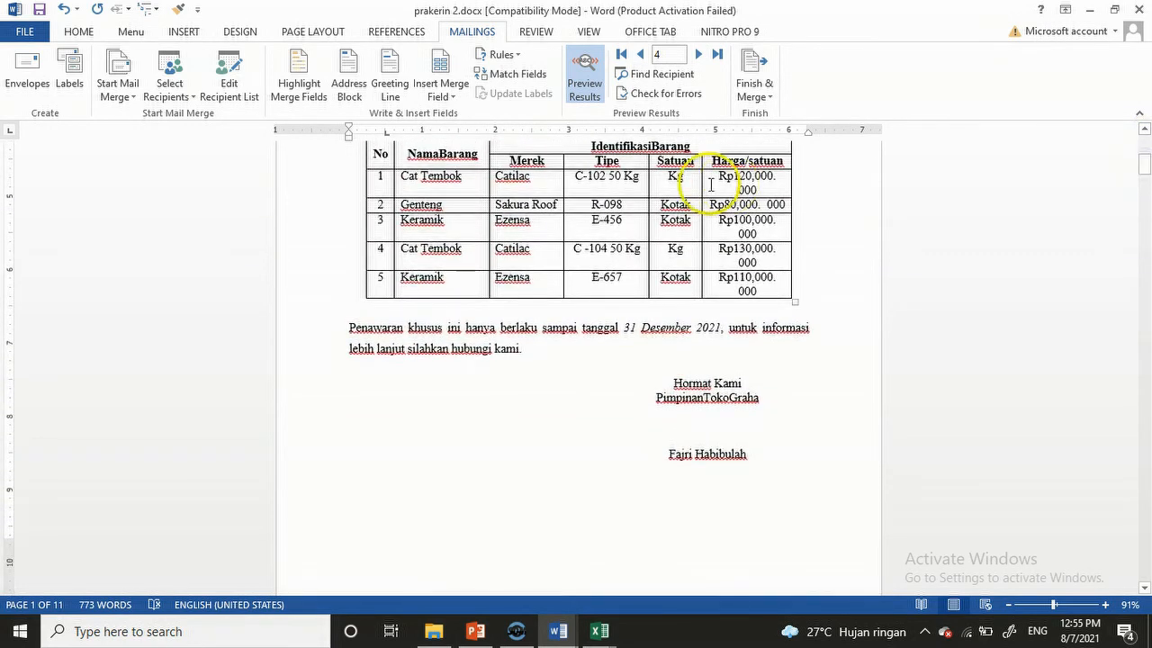
Finish the merge by generating editable individual letters for all records in a new document.
{"action": "left_click", "coordinate": [754, 97]}
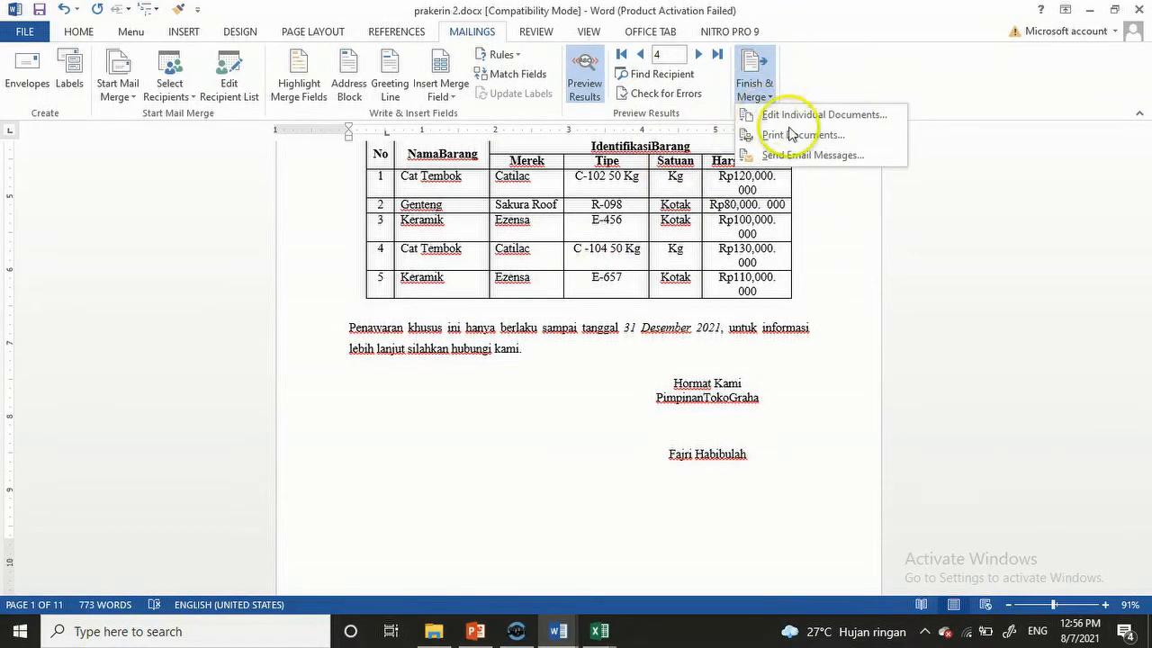
{"action": "left_click", "coordinate": [756, 135]}
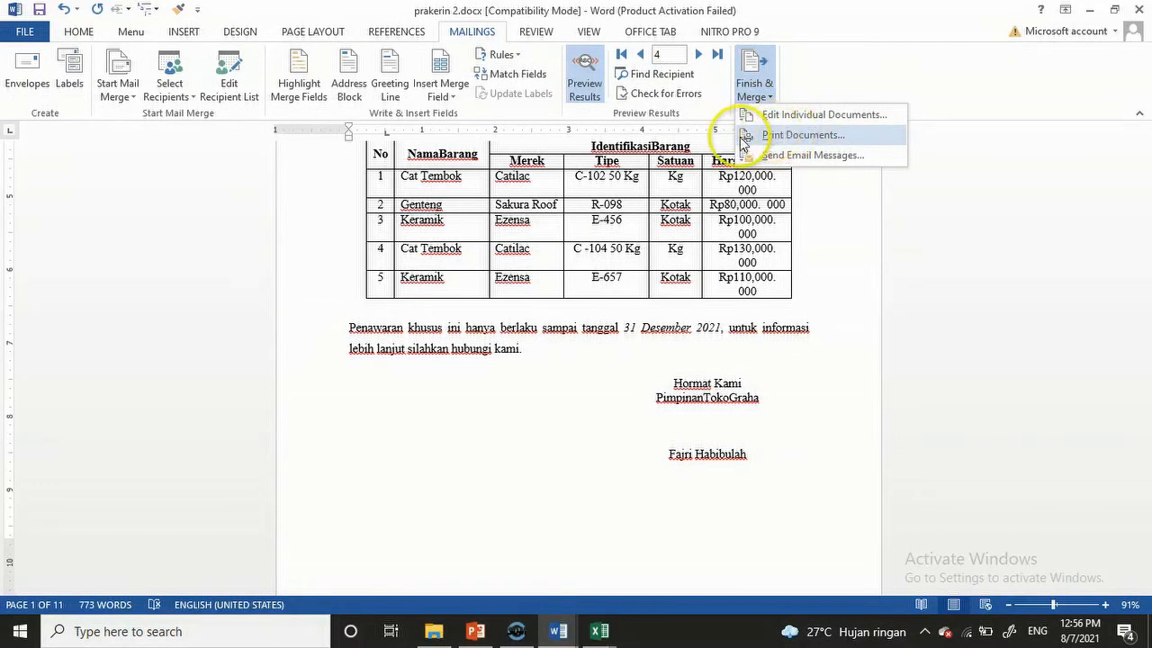
{"action": "left_click", "coordinate": [779, 115]}
{"action": "left_click", "coordinate": [505, 292]}
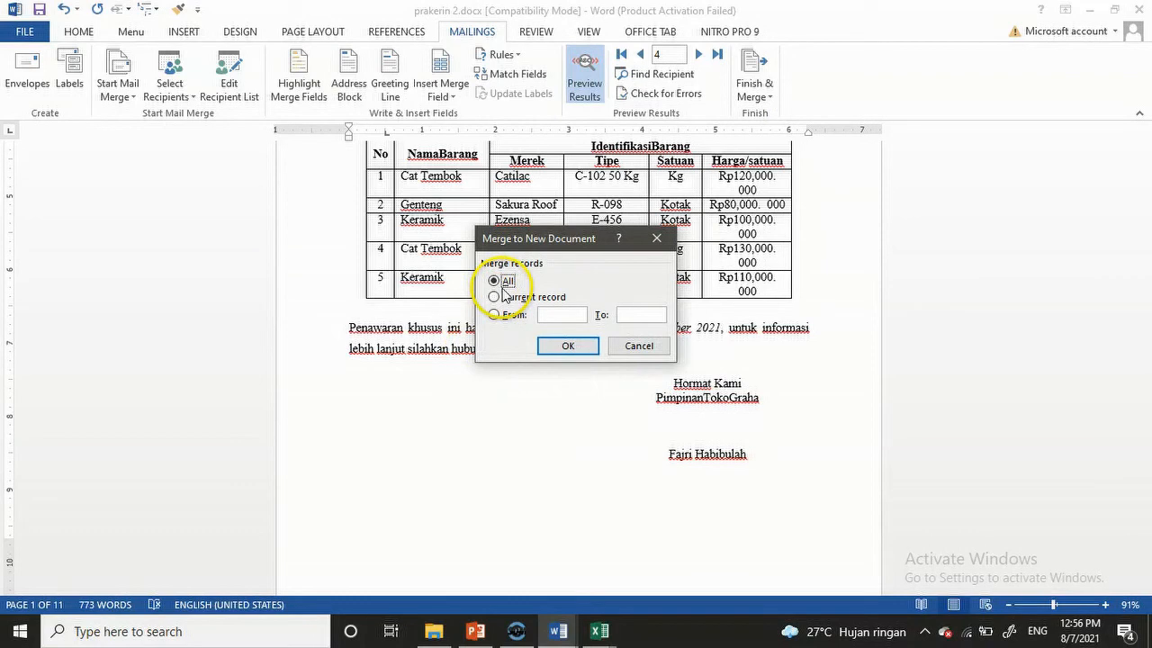
{"action": "left_click", "coordinate": [560, 349]}
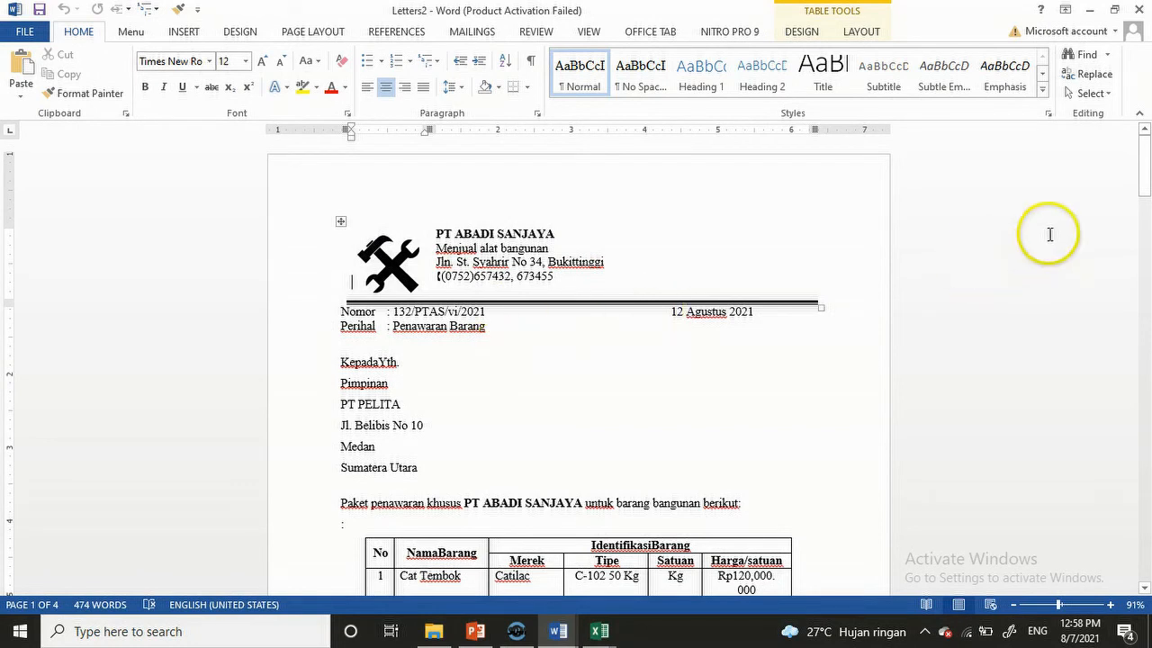
Set up printing of the merged letters with 2 copies on the Canon MP280 series Printer.
{"action": "left_click", "coordinate": [1144, 189]}
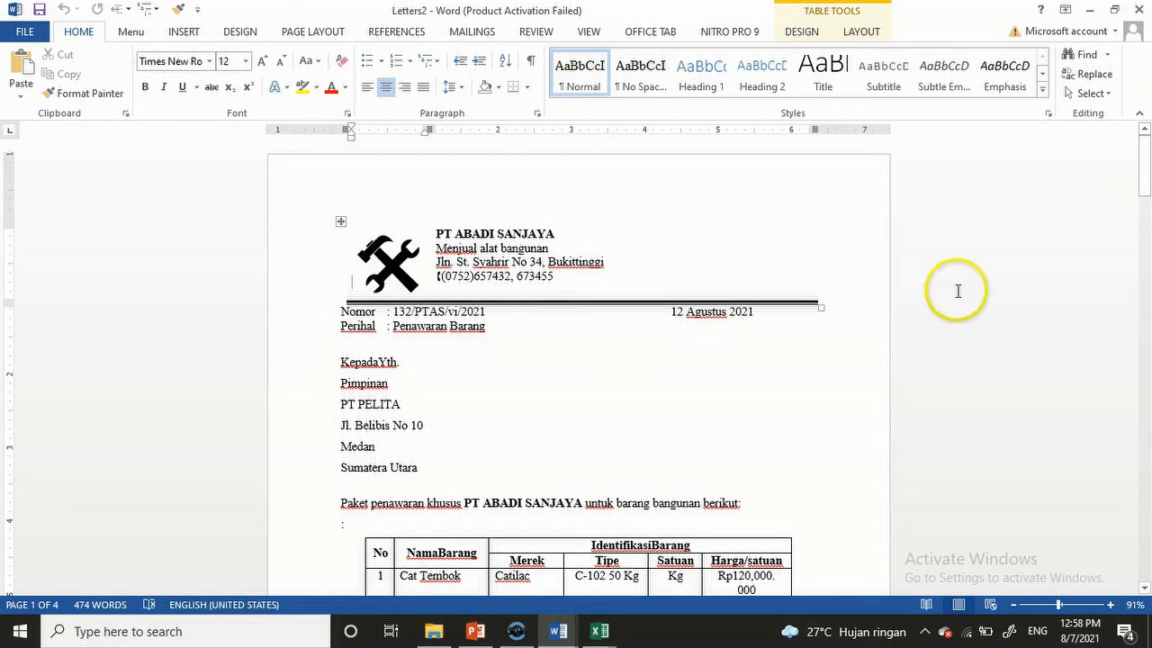
{"action": "left_click_drag", "start_coordinate": [1140, 180], "coordinate": [1100, 536]}
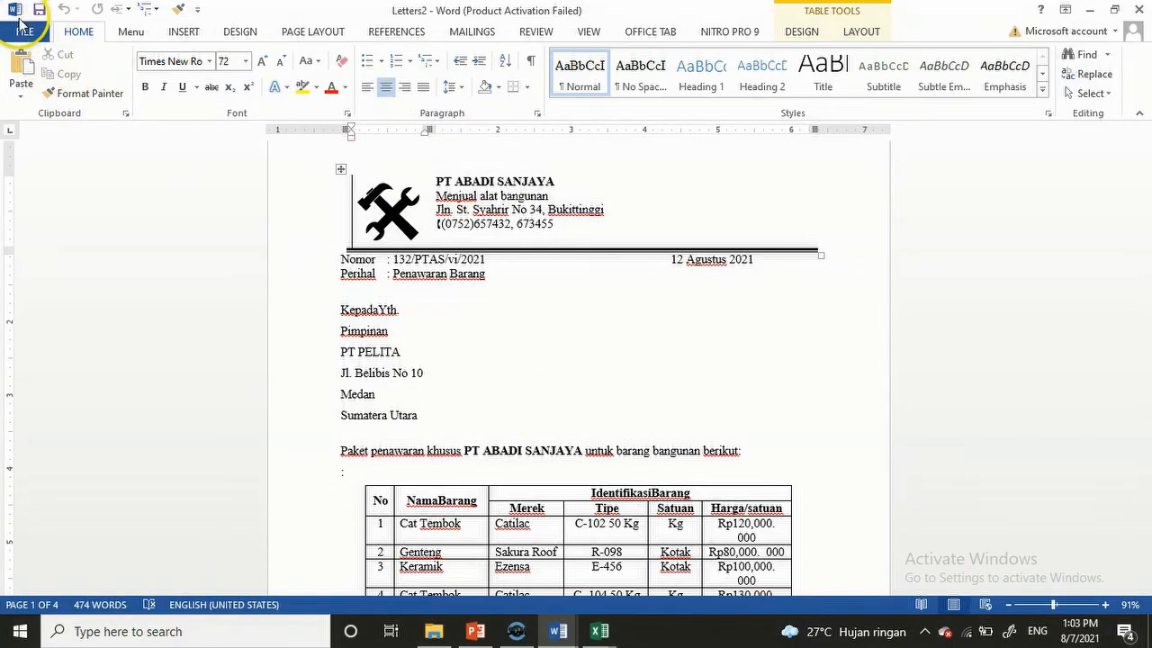
{"action": "left_click", "coordinate": [22, 29]}
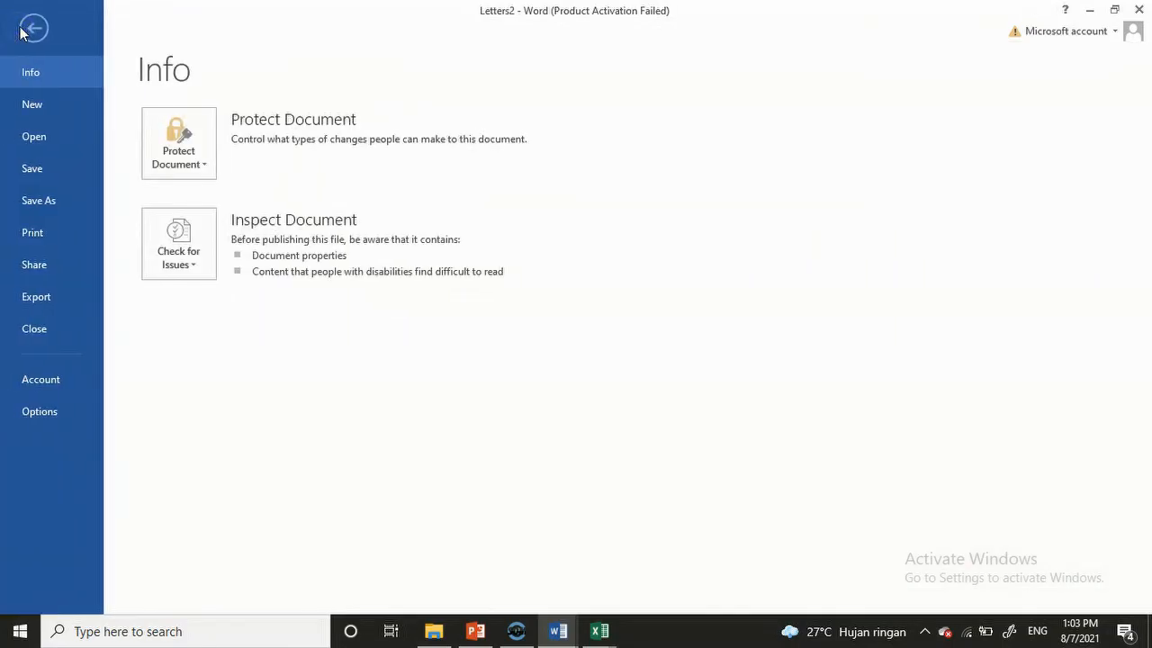
{"action": "left_click", "coordinate": [46, 230]}
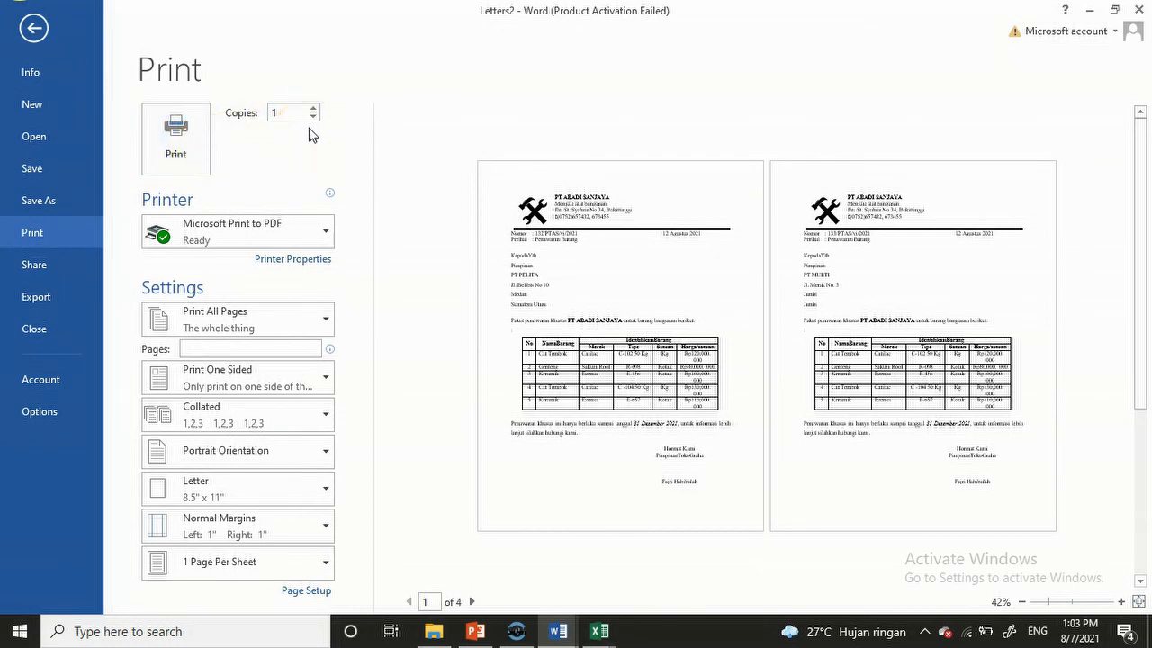
{"action": "left_click", "coordinate": [293, 113]}
{"action": "left_click", "coordinate": [313, 108]}
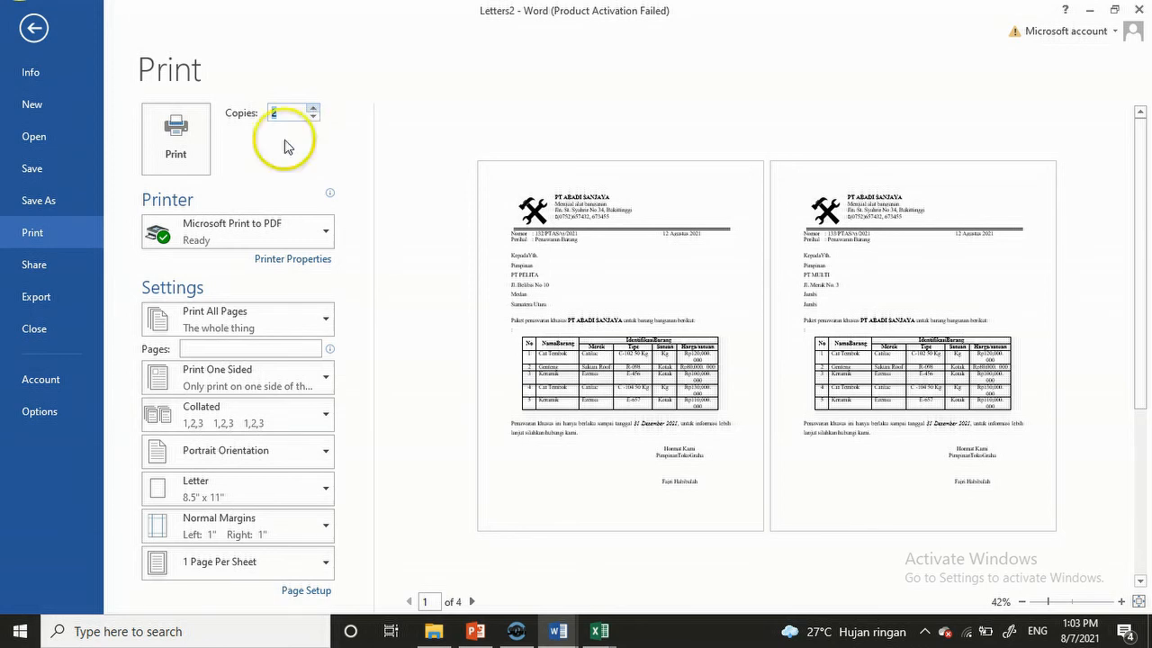
{"action": "left_click", "coordinate": [326, 232]}
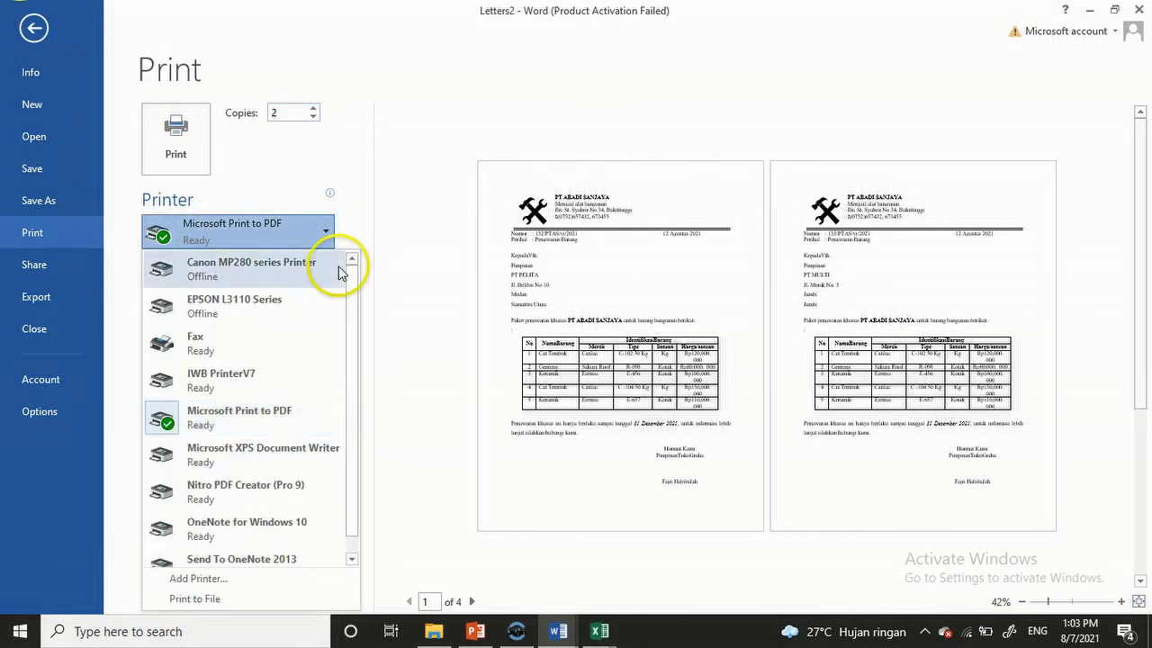
{"action": "left_click", "coordinate": [267, 280]}
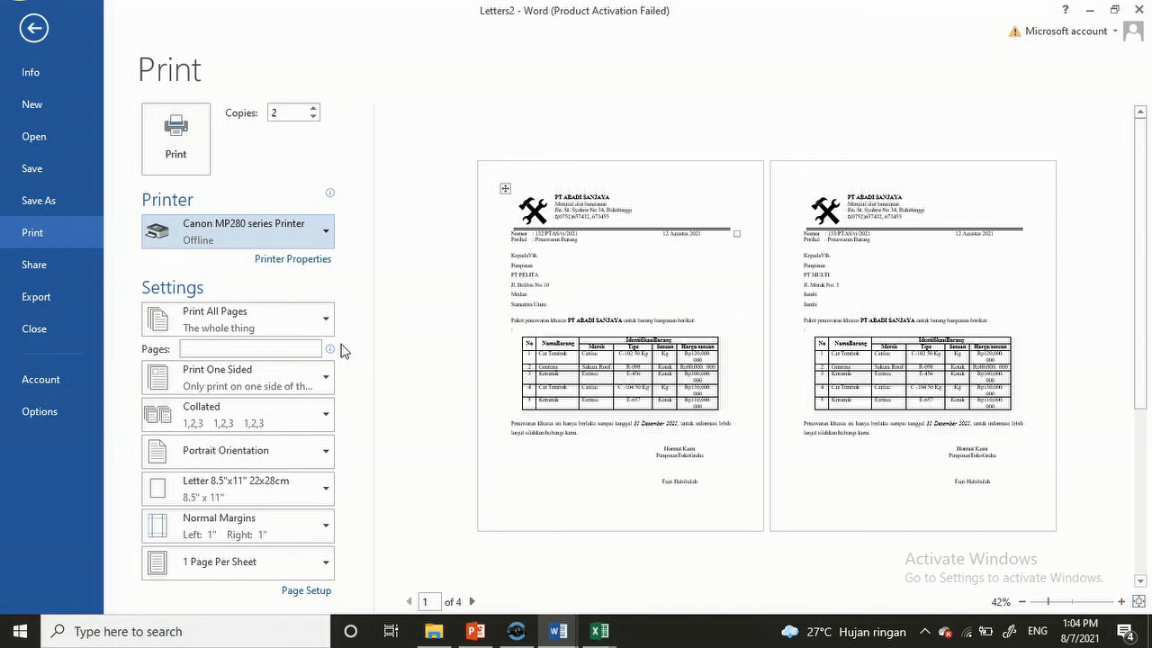
Restrict the print range of the merged letters to page 2.
{"action": "left_click", "coordinate": [208, 347]}
{"action": "type", "text": "1-2"}
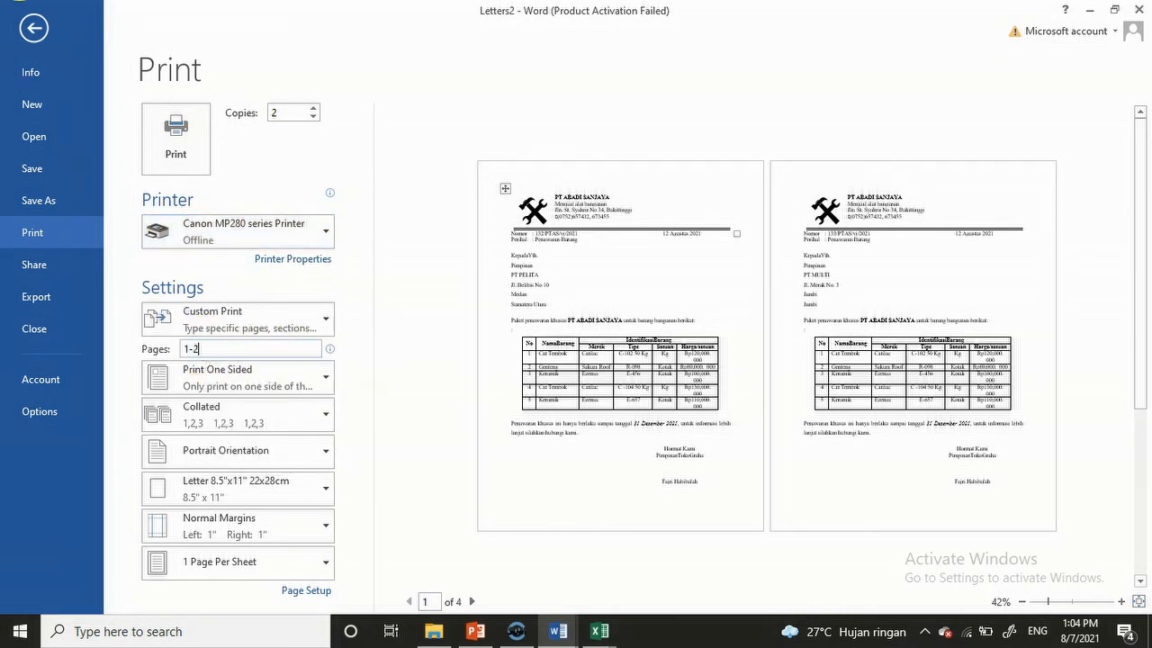
{"action": "key", "text": "BackSpace"}
{"action": "key", "text": "BackSpace"}
{"action": "type", "text": "2"}
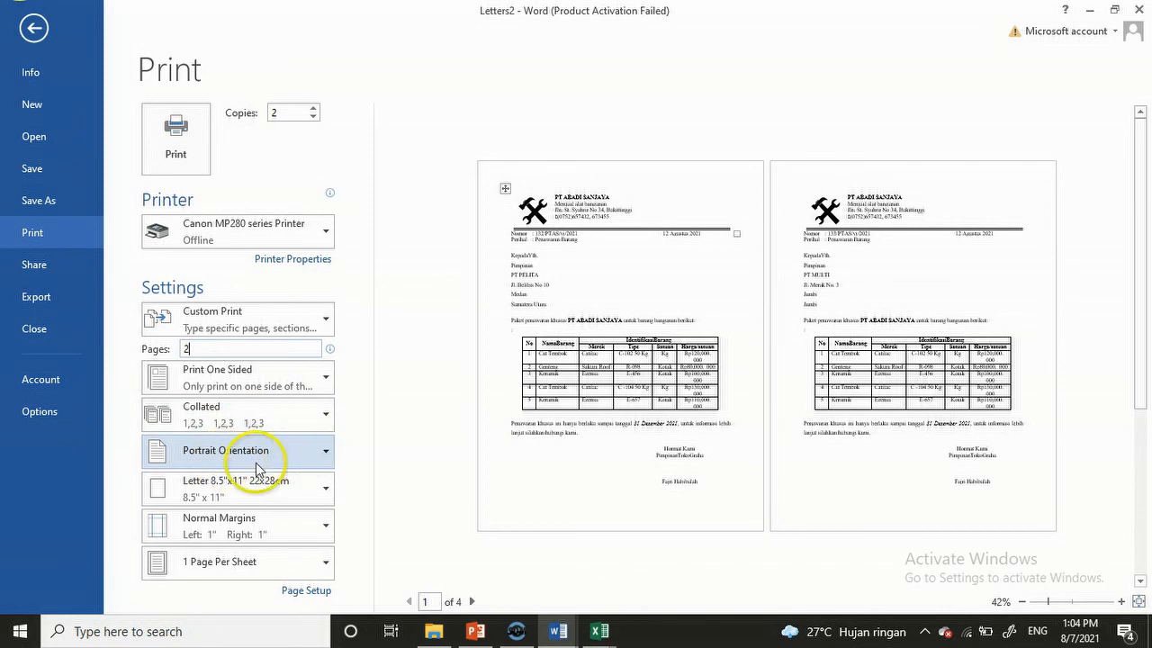
Choose Portrait Orientation and the Letter 8.5"x11" 22x28cm paper size for the printout.
{"action": "left_click", "coordinate": [327, 455]}
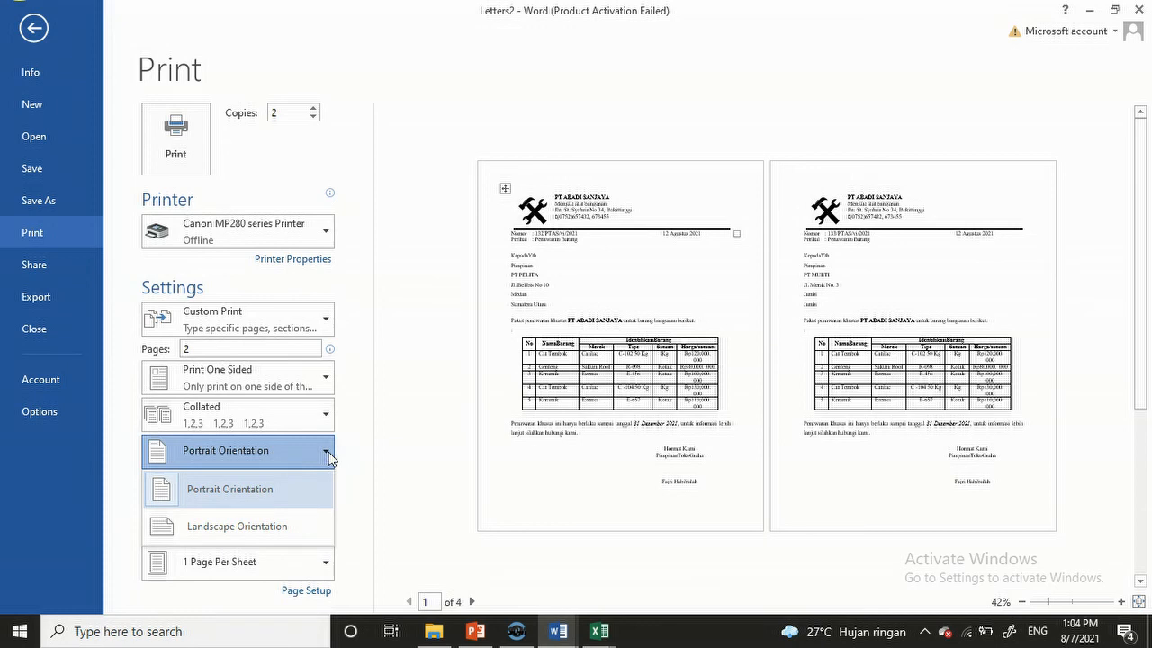
{"action": "left_click", "coordinate": [280, 493]}
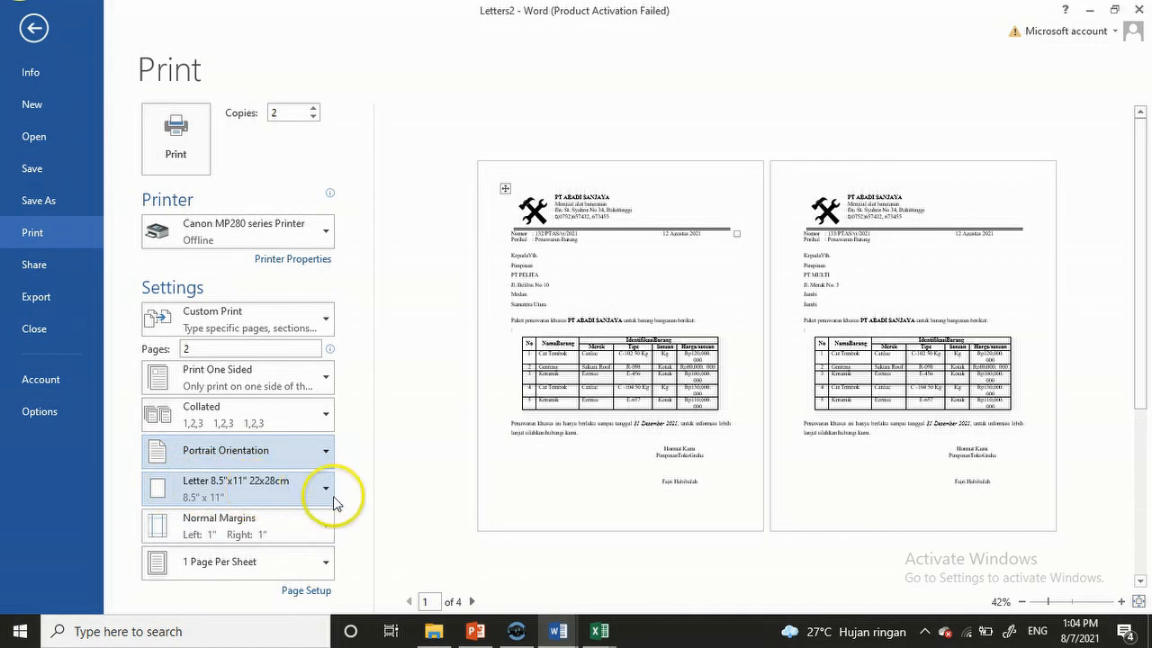
{"action": "left_click", "coordinate": [324, 491]}
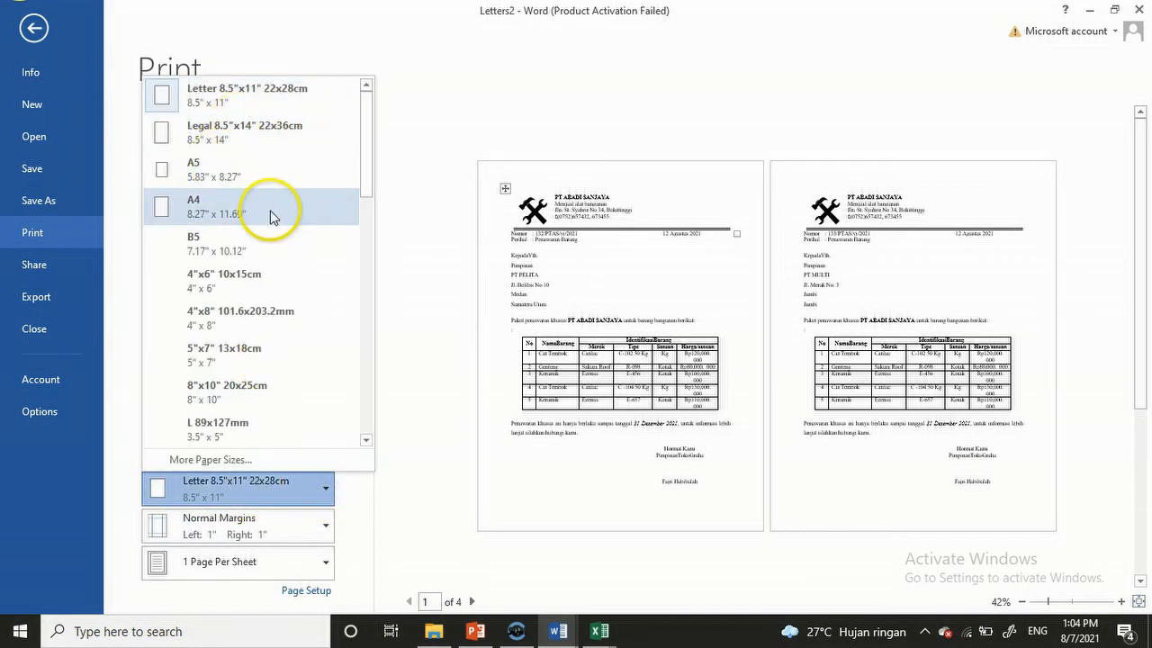
{"action": "left_click", "coordinate": [282, 99]}
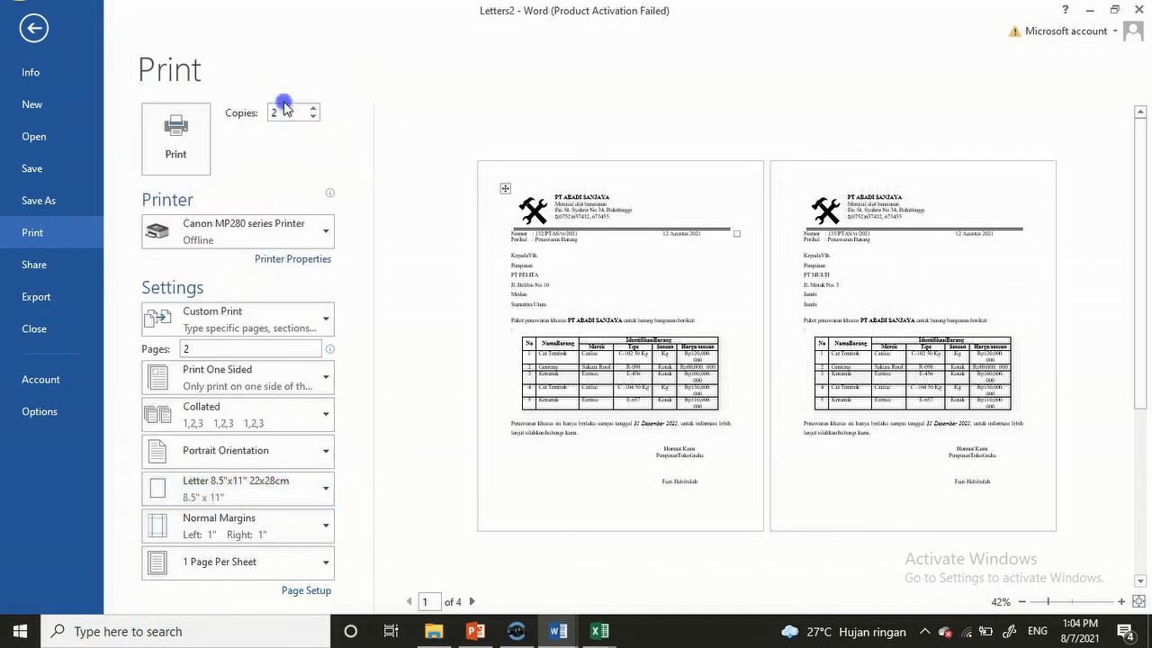